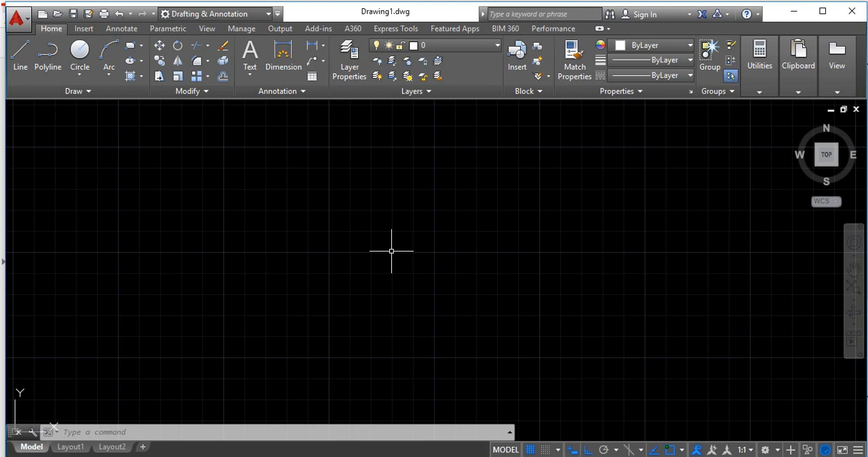
Undo the last erase to bring back the reference image, and erase that image again
{"action": "type", "text": "U"}
{"action": "key", "text": "Return"}
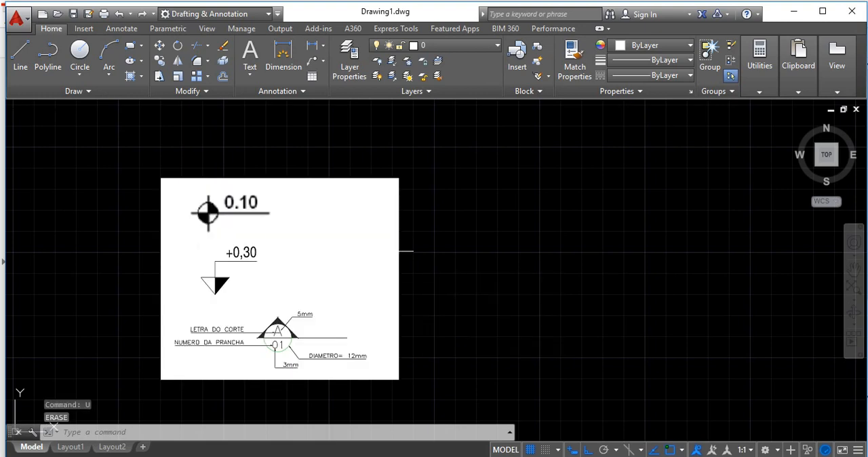
{"action": "left_click", "coordinate": [396, 180]}
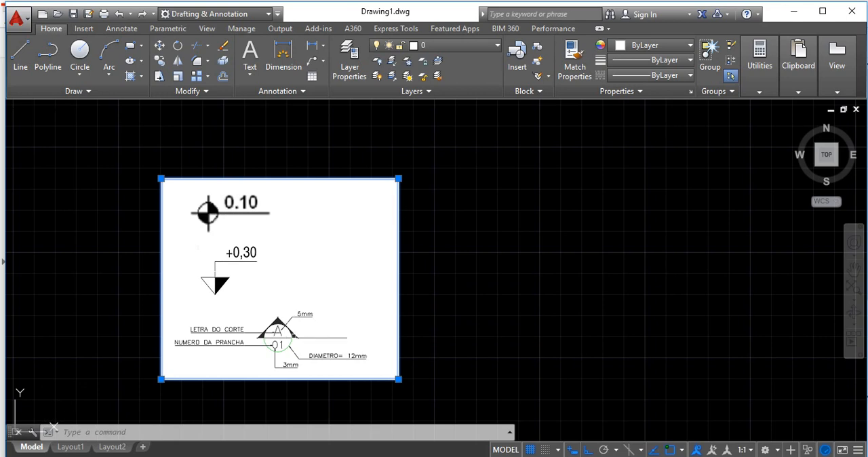
{"action": "left_click", "coordinate": [388, 170]}
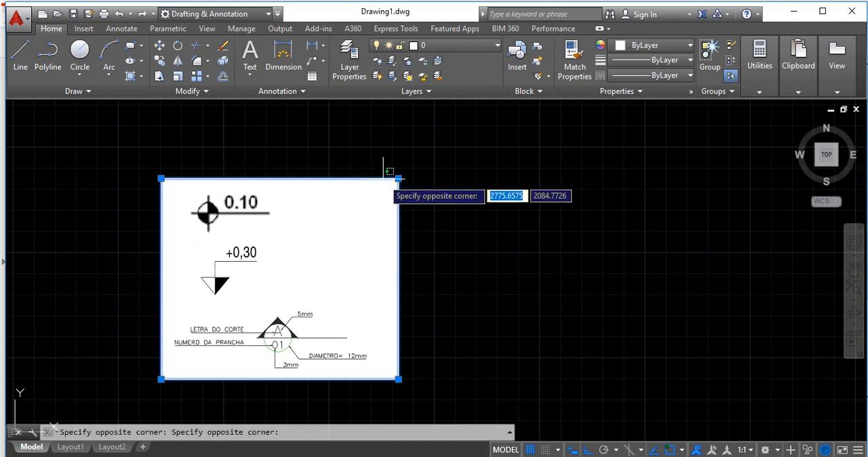
{"action": "left_click", "coordinate": [386, 169]}
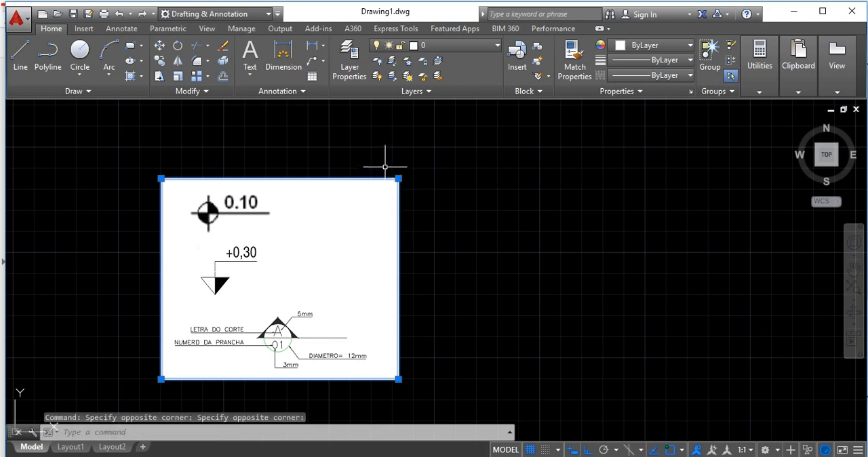
{"action": "key", "text": "Delete"}
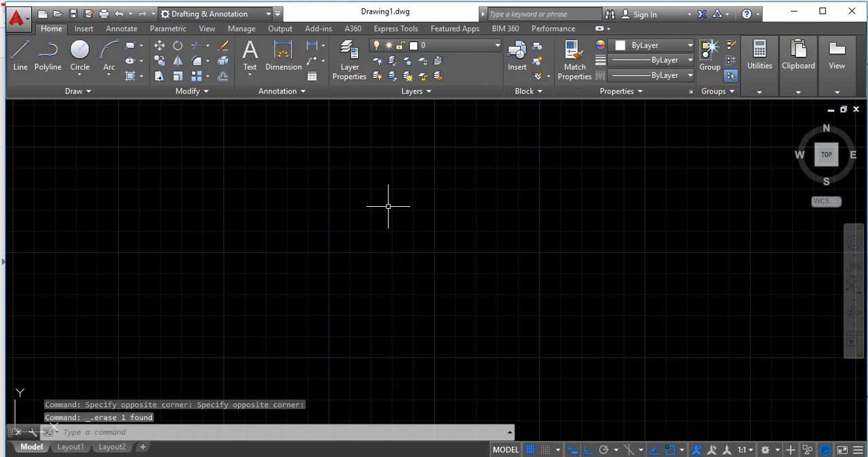
Confirm the drawing units with decimal length type and millimeters as the insertion scale
{"action": "type", "text": "units"}
{"action": "key", "text": "Return"}
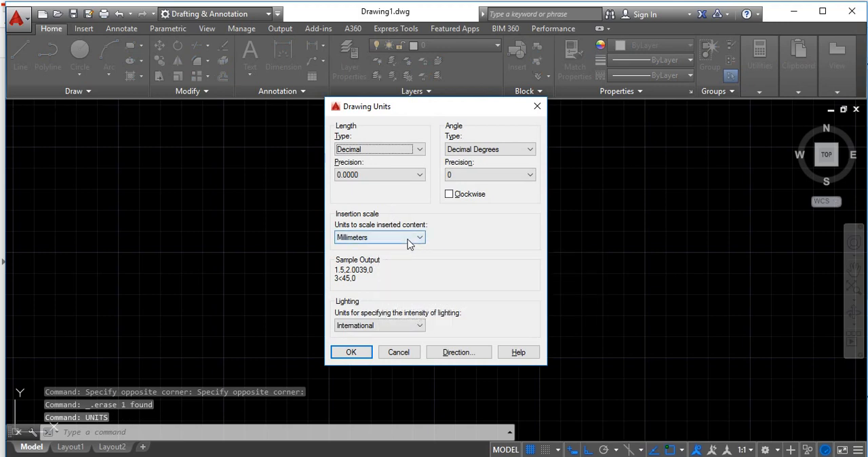
{"action": "left_click", "coordinate": [351, 352]}
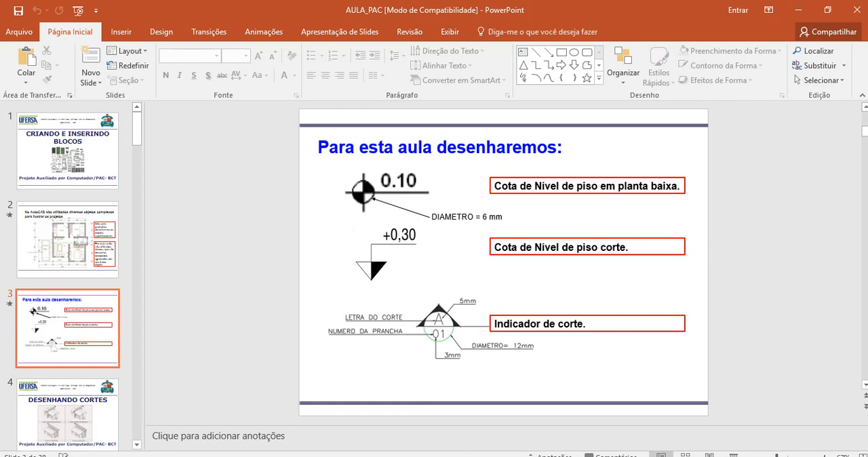
Check the plan floor-level symbol on the PowerPoint slide and draw its circle with radius 3 in AutoCAD
{"action": "left_click", "coordinate": [363, 186]}
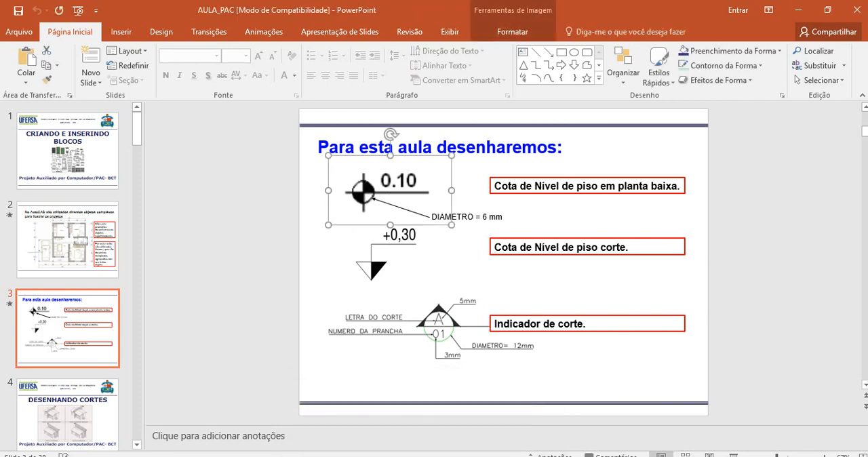
{"action": "left_click", "coordinate": [474, 427]}
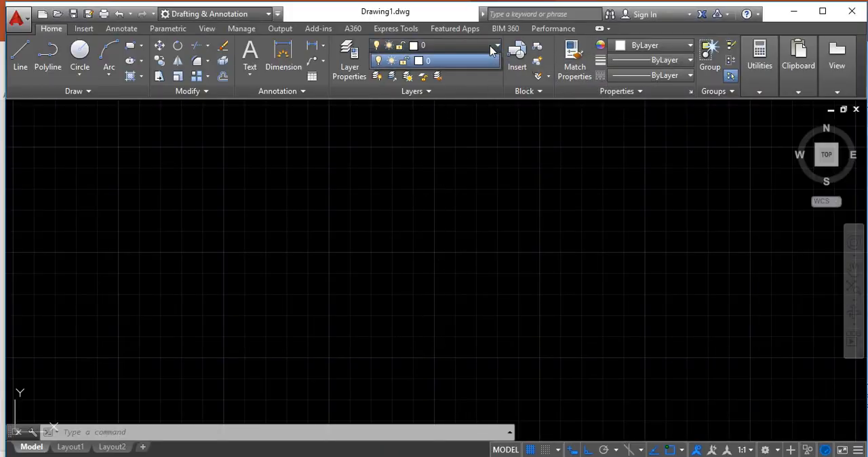
{"action": "type", "text": "c"}
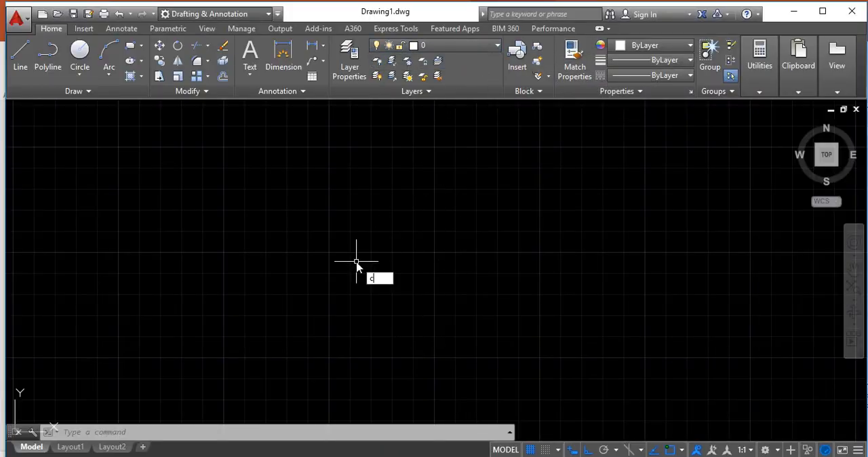
{"action": "key", "text": "Return"}
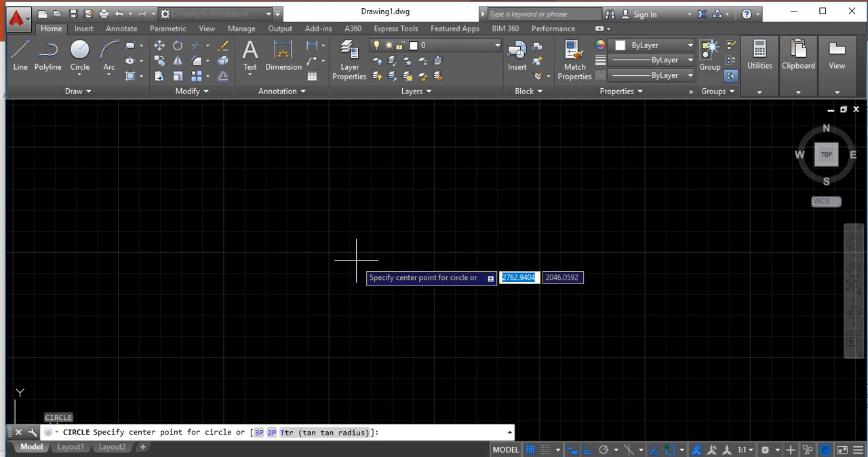
{"action": "left_click", "coordinate": [342, 227]}
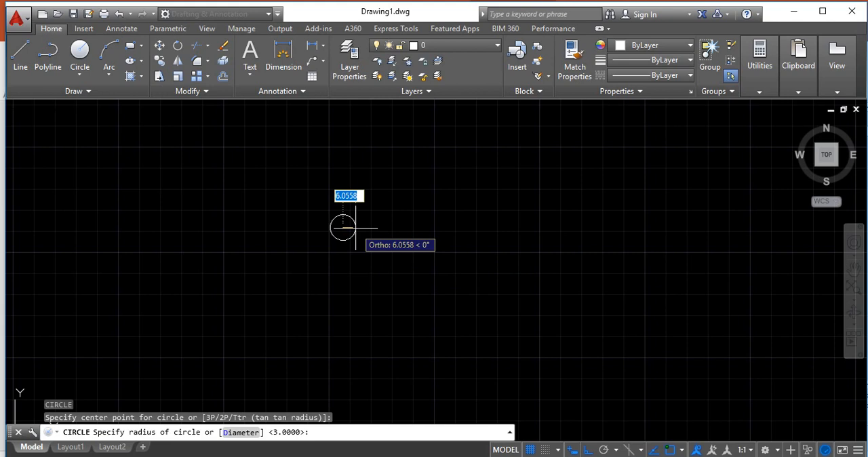
{"action": "type", "text": "3"}
{"action": "key", "text": "Return"}
{"action": "scroll", "coordinate": [332, 224], "scroll_direction": "up", "scroll_amount": 7}
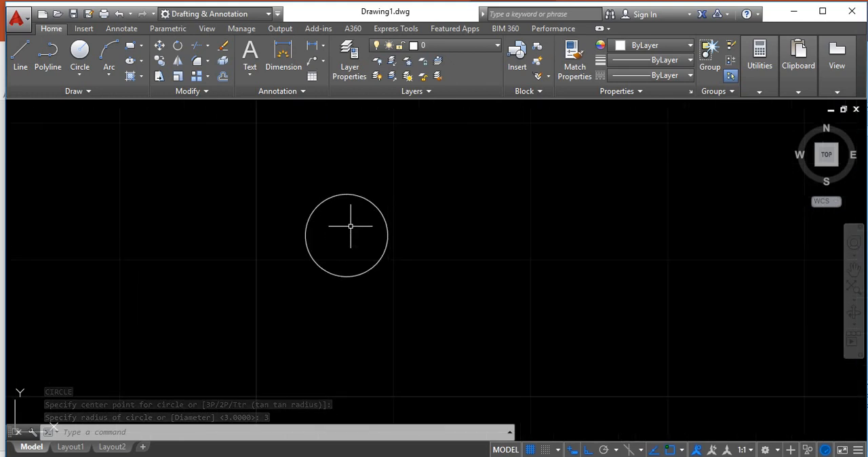
{"action": "type", "text": "o"}
{"action": "key", "text": "Return"}
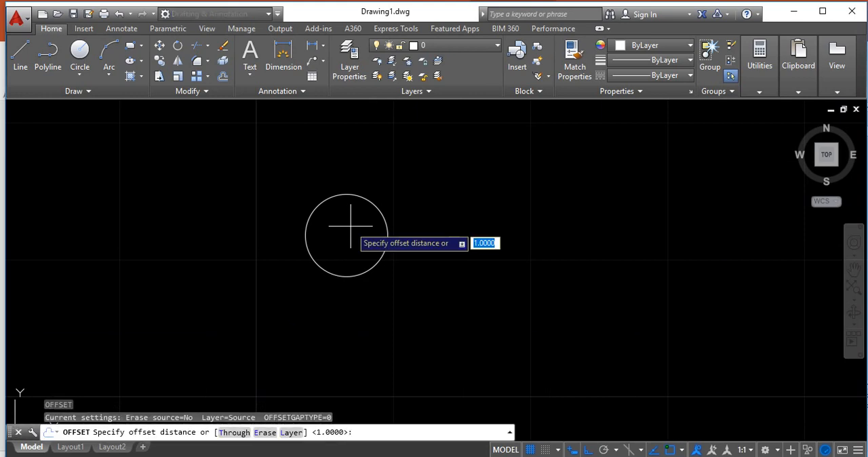
{"action": "type", "text": "1"}
{"action": "key", "text": "Return"}
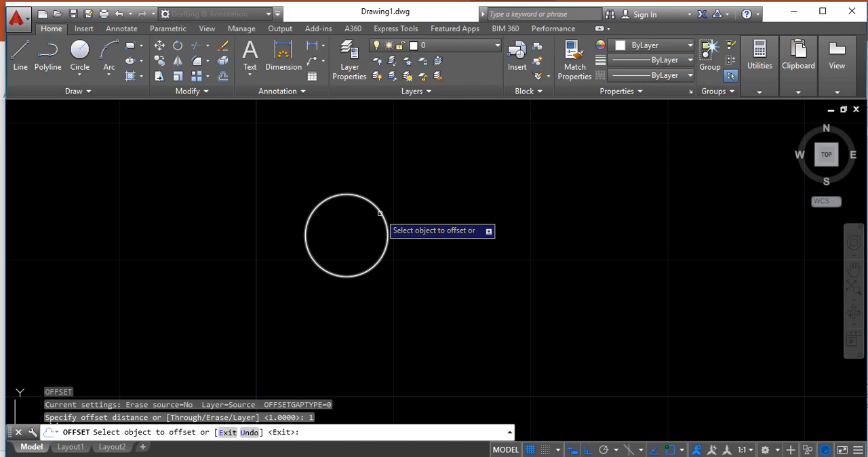
{"action": "key", "text": "Escape"}
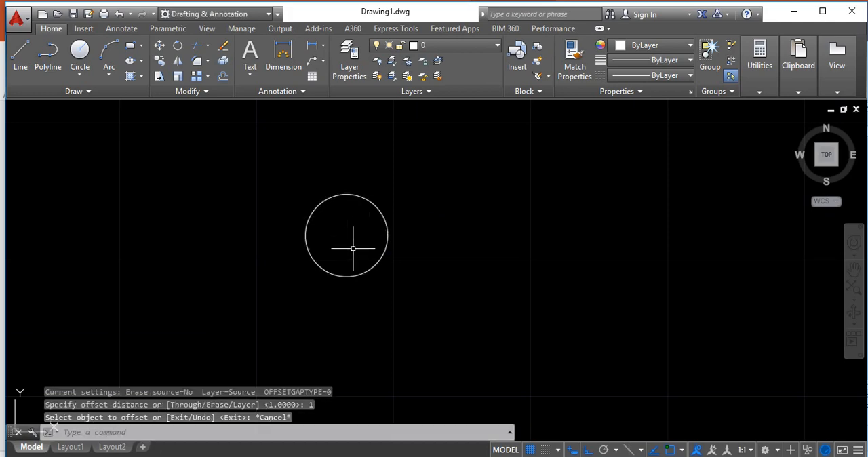
Offset the circle outward by 1 to make a larger concentric construction circle
{"action": "type", "text": "o"}
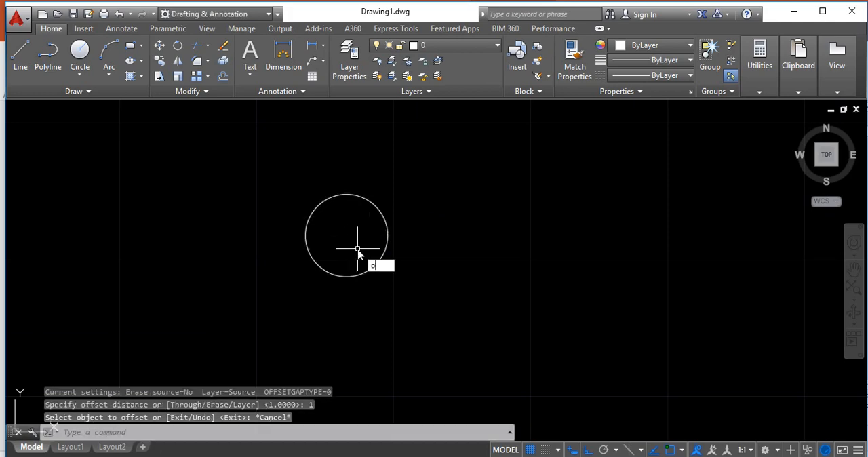
{"action": "key", "text": "Return"}
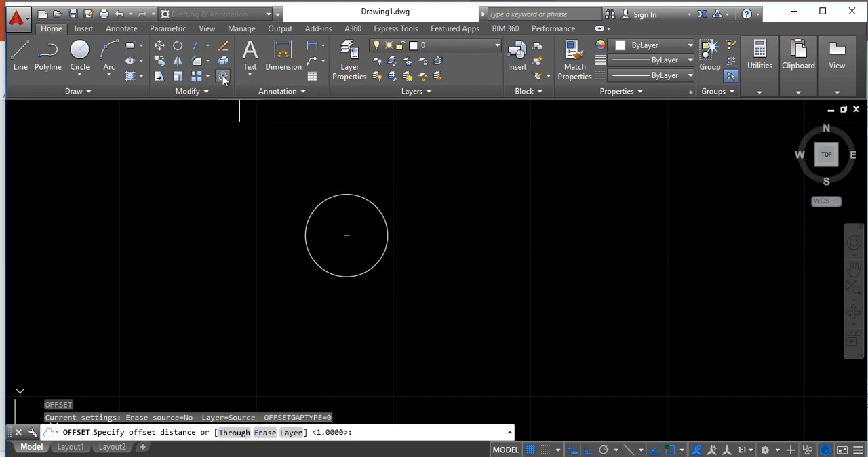
{"action": "type", "text": "1"}
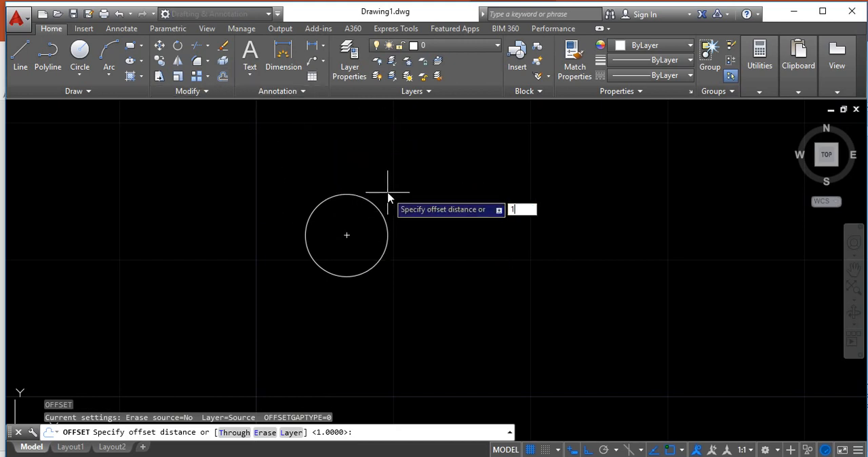
{"action": "key", "text": "Return"}
{"action": "left_click", "coordinate": [377, 208]}
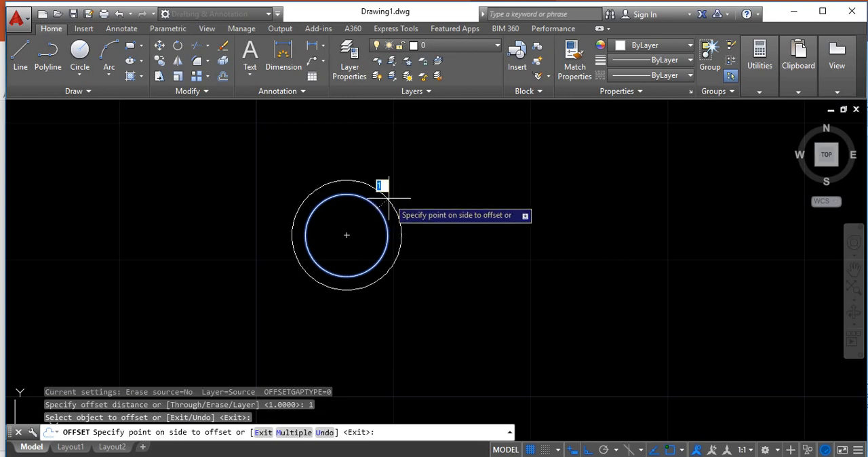
{"action": "left_click", "coordinate": [389, 196]}
{"action": "key", "text": "Escape"}
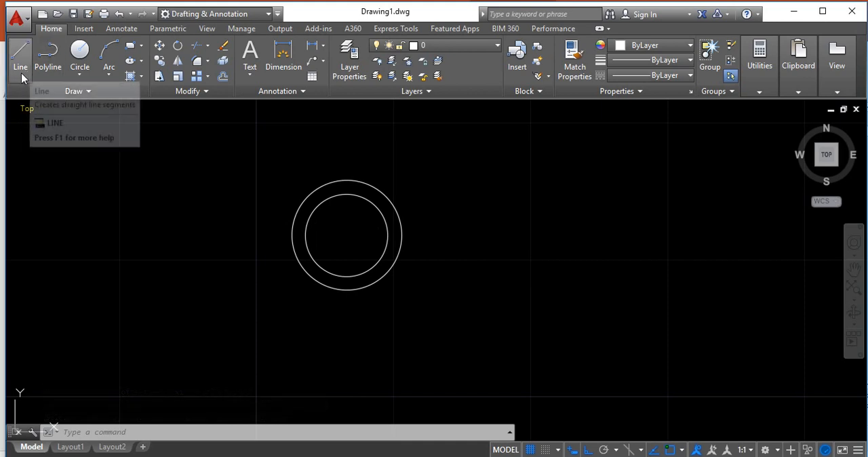
Draw a vertical line from the upper to the lower quadrant point of the outer circle
{"action": "key", "text": "l"}
{"action": "key", "text": "Return"}
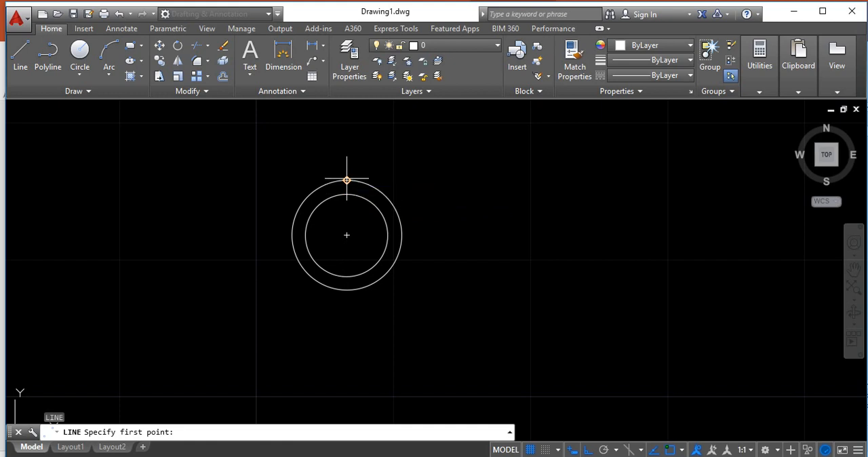
{"action": "left_click", "coordinate": [347, 181]}
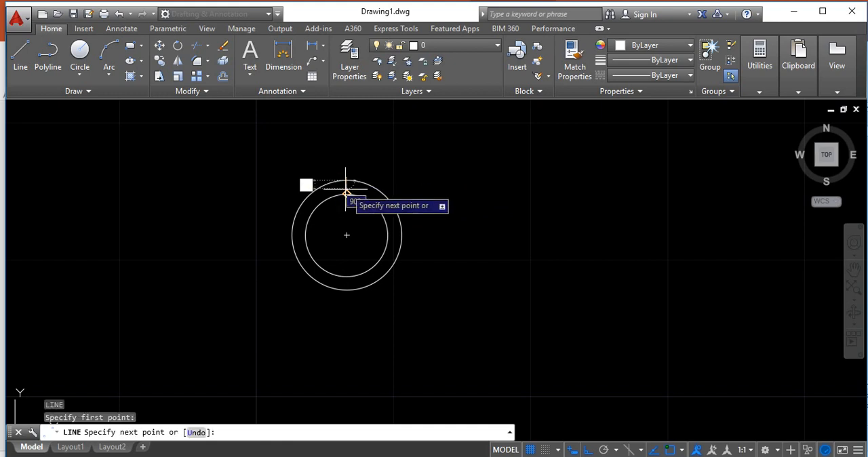
{"action": "left_click", "coordinate": [347, 291]}
{"action": "key", "text": "Escape"}
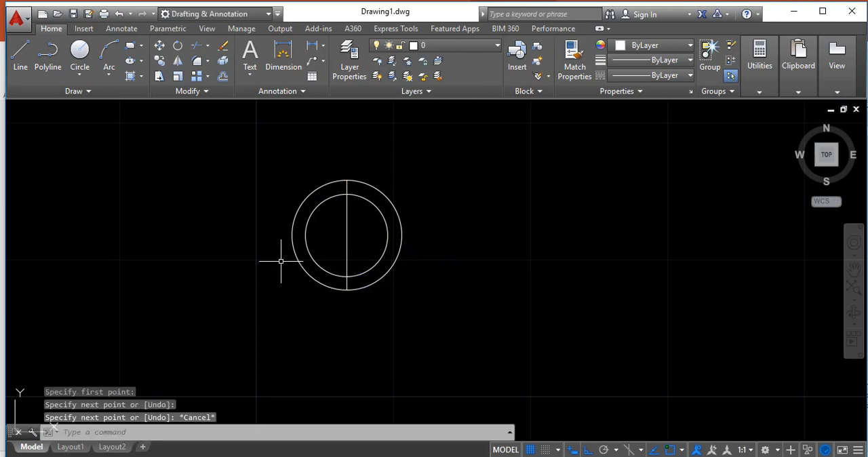
Draw a horizontal line between the left and right quadrant points of the outer circle and erase that circle
{"action": "key", "text": "Return"}
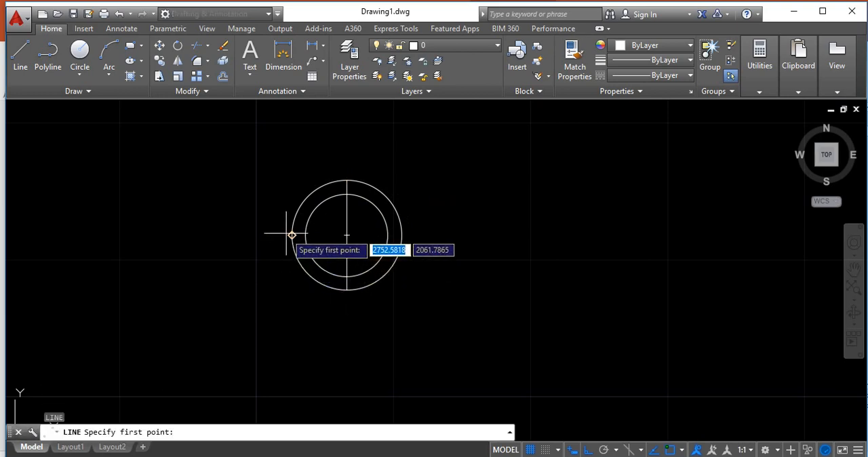
{"action": "left_click", "coordinate": [292, 236]}
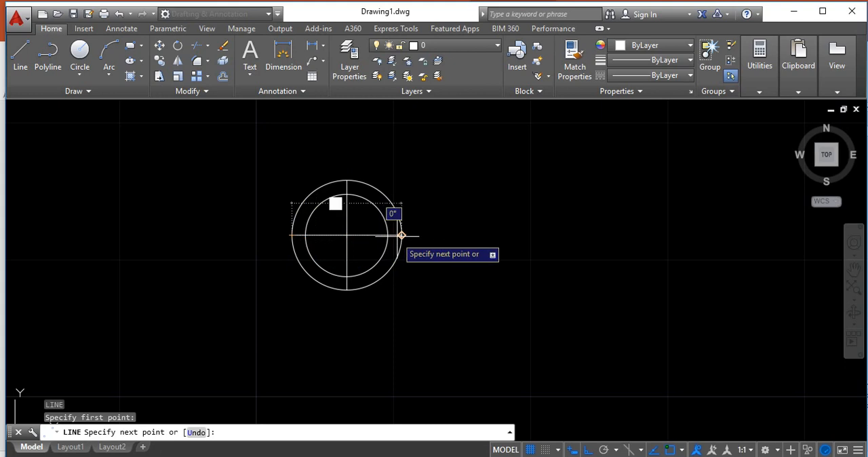
{"action": "left_click", "coordinate": [402, 235]}
{"action": "key", "text": "Escape"}
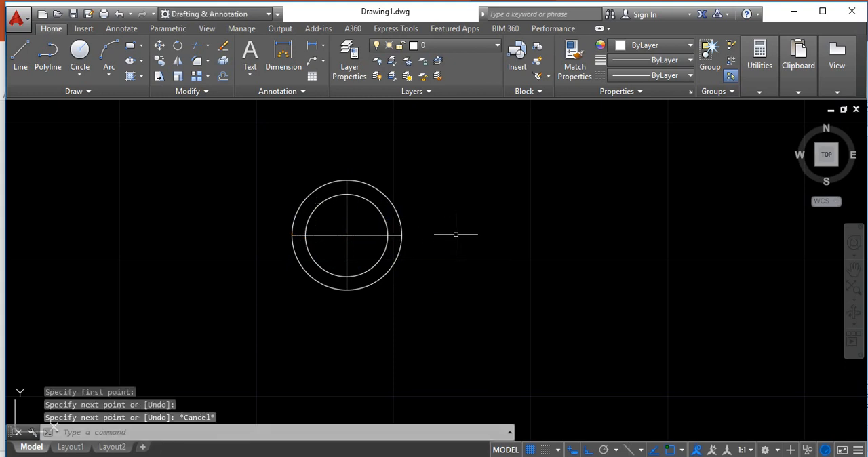
{"action": "left_click", "coordinate": [397, 204]}
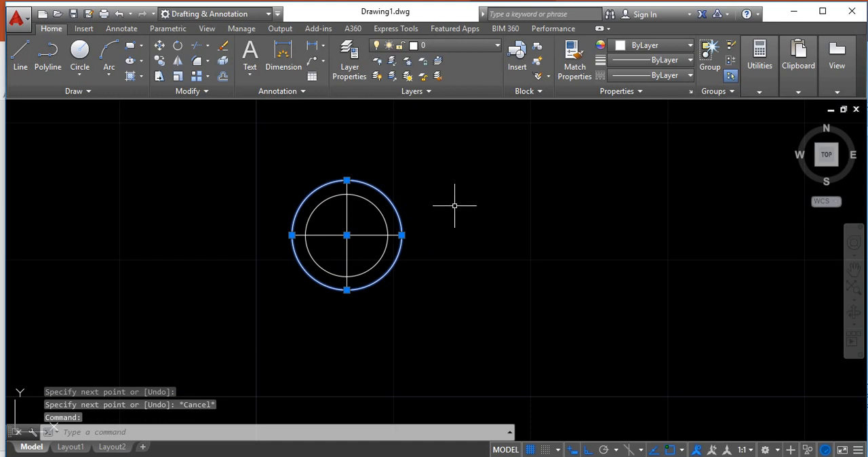
{"action": "key", "text": "Delete"}
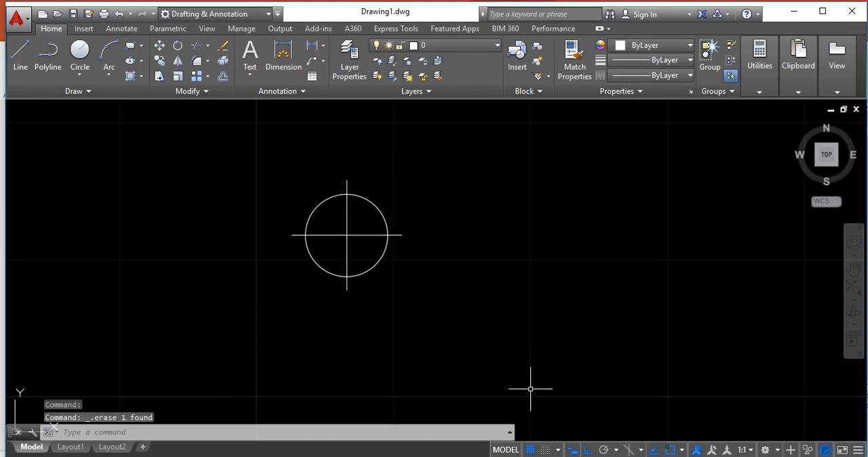
Check the symbol's shading on the PowerPoint slide and fill the circle's upper-right and lower-left quarters with SOLID hatch in AutoCAD
{"action": "left_click", "coordinate": [512, 456]}
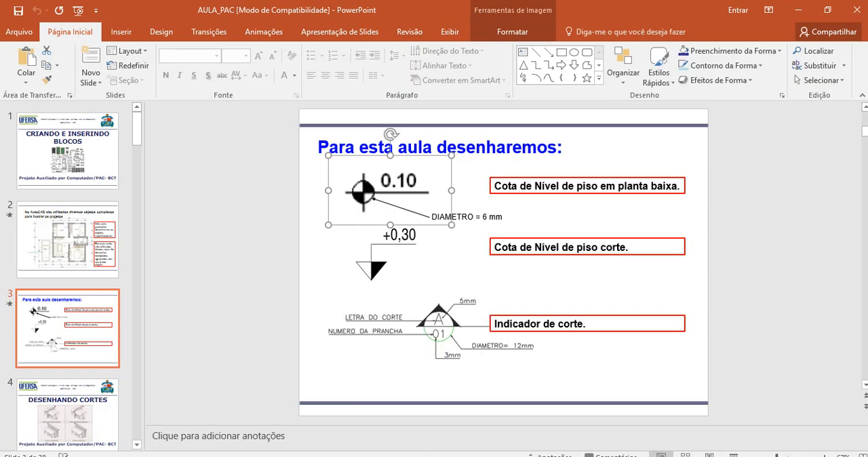
{"action": "left_click", "coordinate": [423, 456]}
{"action": "left_click", "coordinate": [451, 419]}
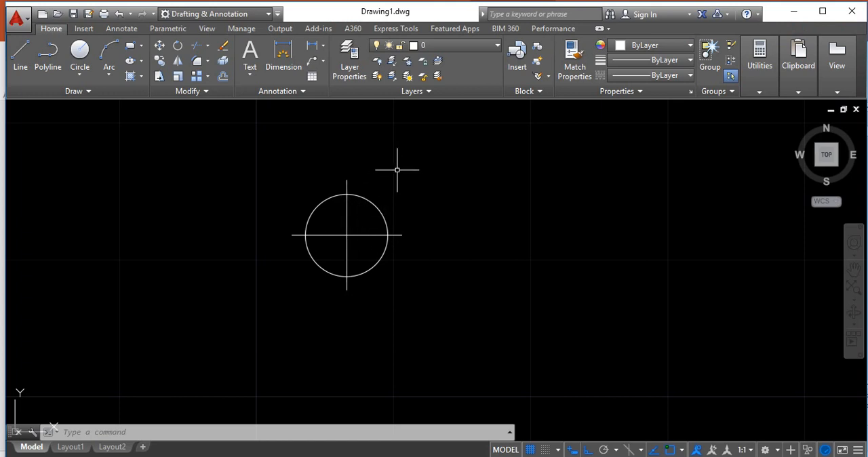
{"action": "type", "text": "l"}
{"action": "key", "text": "Return"}
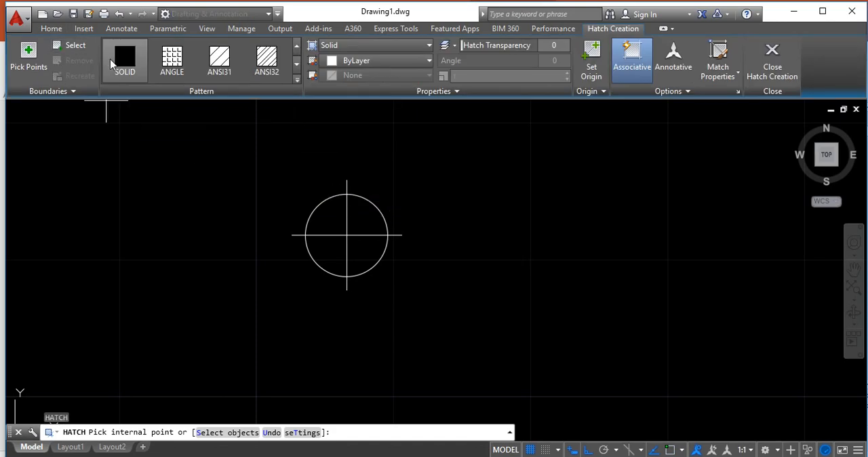
{"action": "left_click", "coordinate": [126, 65]}
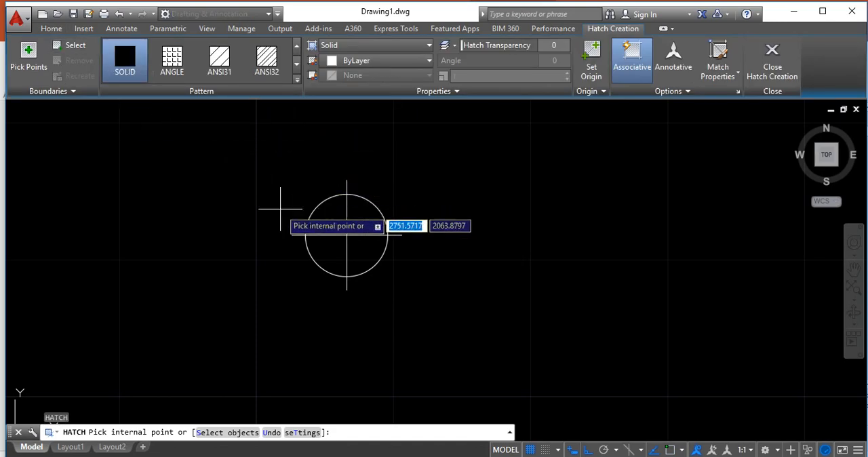
{"action": "left_click", "coordinate": [369, 222]}
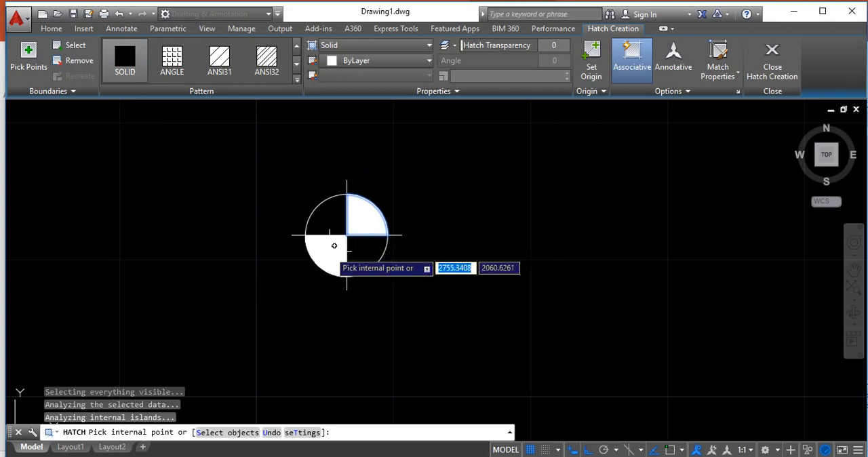
{"action": "left_click", "coordinate": [334, 245]}
{"action": "key", "text": "Return"}
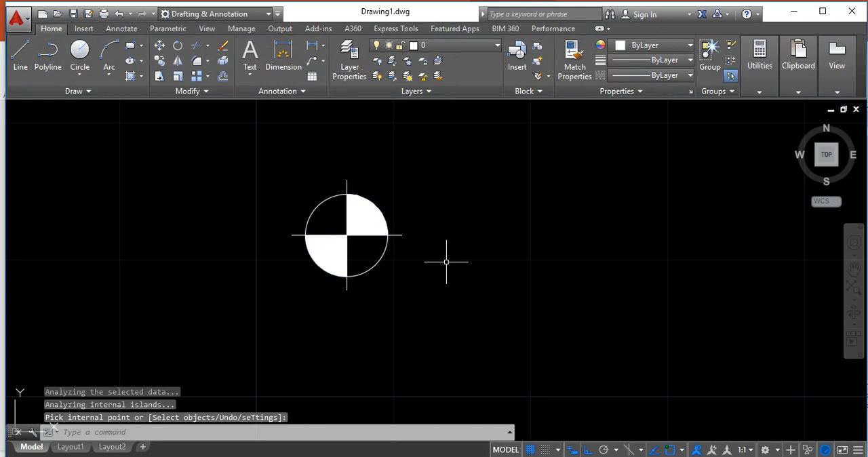
Add the multiline text +0.30 beside the symbol's circle and move it to sit just above the horizontal line's level
{"action": "left_click", "coordinate": [122, 29]}
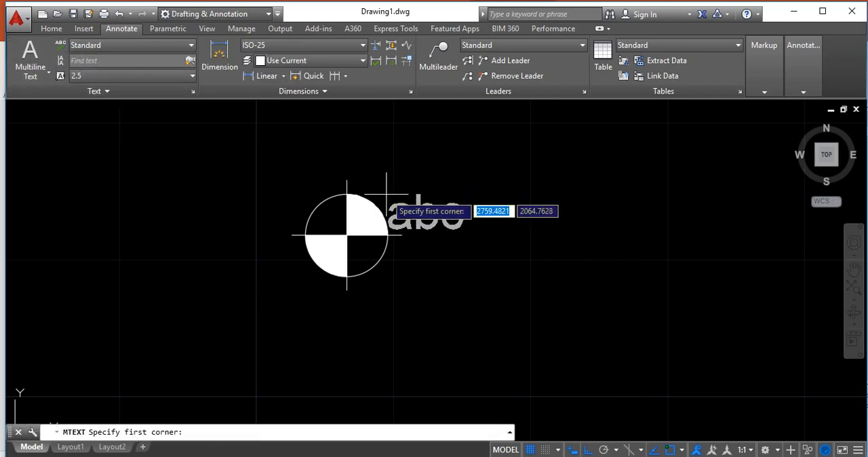
{"action": "left_click", "coordinate": [400, 214]}
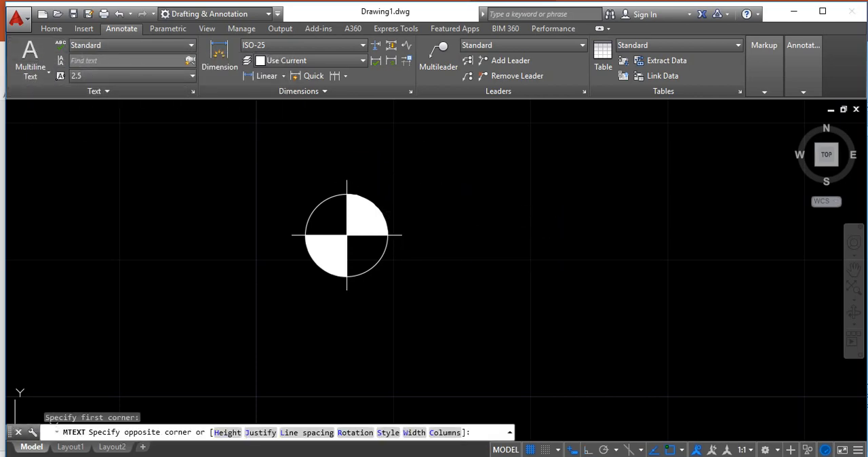
{"action": "left_click", "coordinate": [476, 269]}
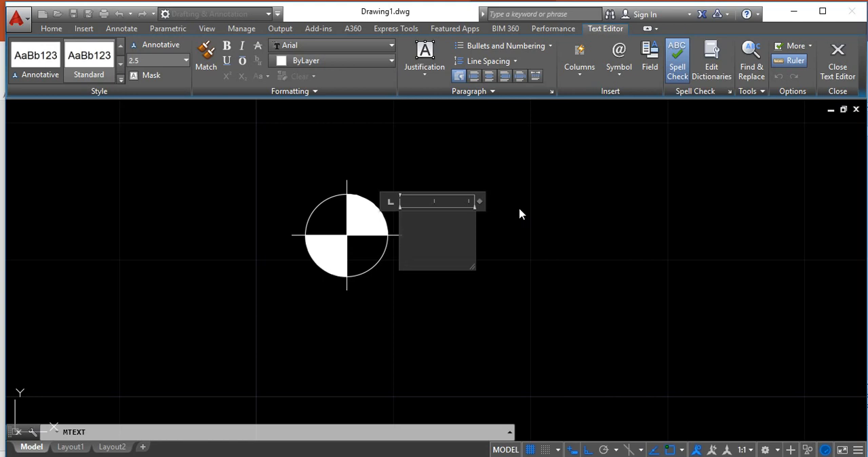
{"action": "type", "text": "+"}
{"action": "type", "text": "0."}
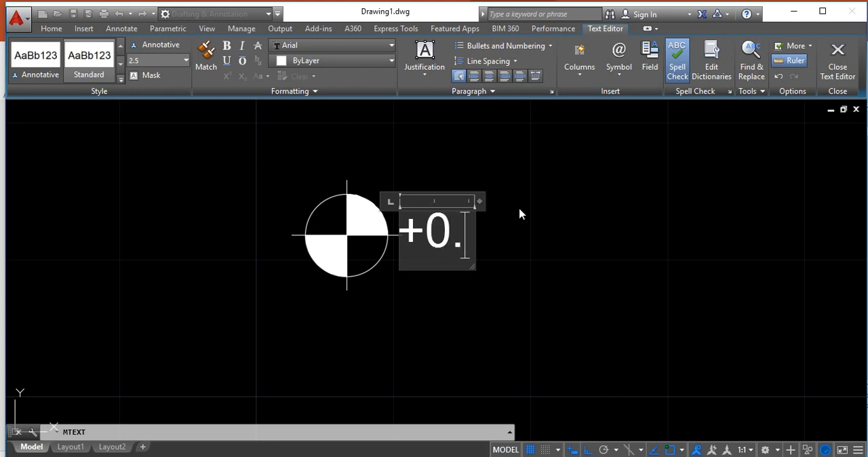
{"action": "type", "text": "30"}
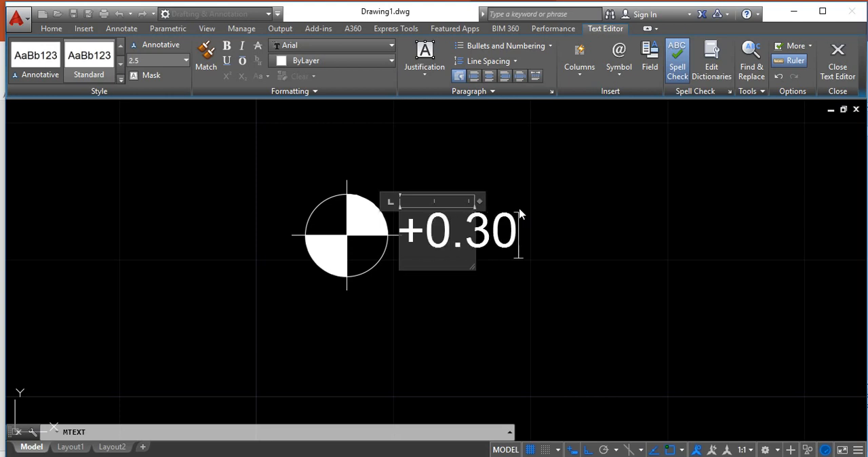
{"action": "left_click", "coordinate": [483, 289]}
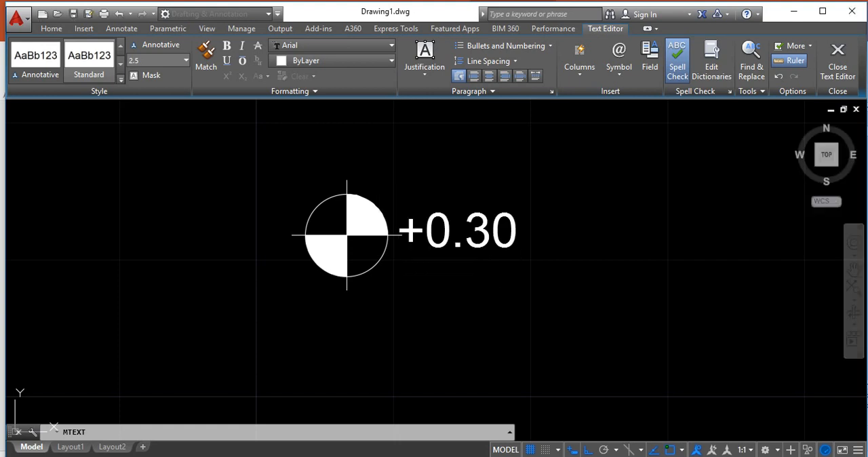
{"action": "left_click", "coordinate": [444, 219]}
{"action": "left_click_drag", "start_coordinate": [444, 218], "coordinate": [435, 205]}
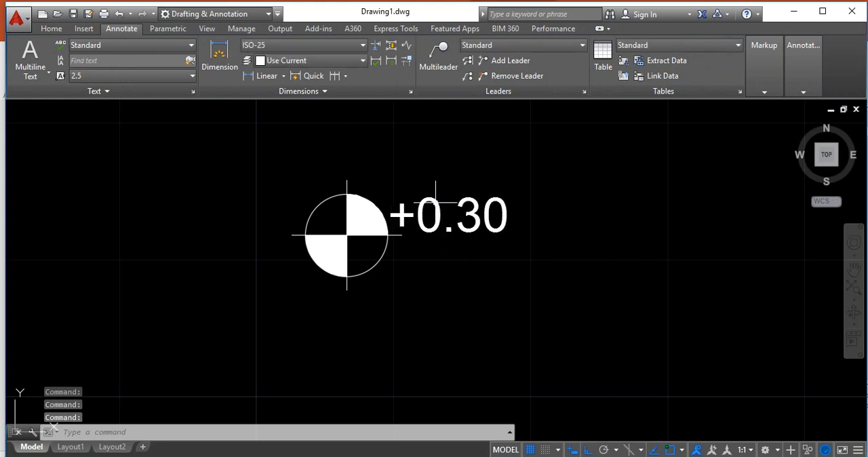
Stretch the right end of the symbol's horizontal line past the end of the +0.30 text, with object snap off
{"action": "left_click", "coordinate": [397, 235]}
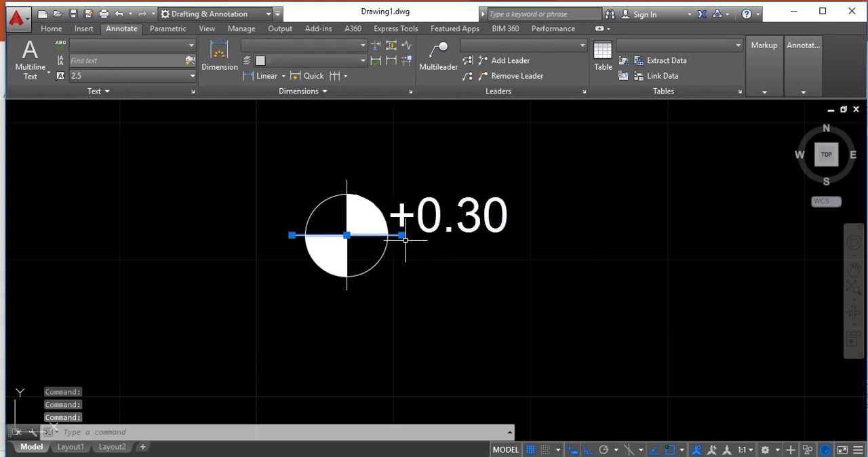
{"action": "key", "text": "Escape"}
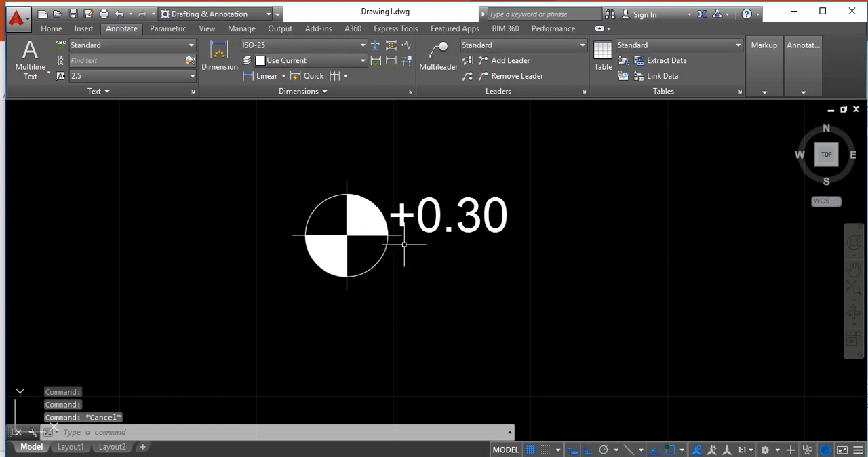
{"action": "left_click", "coordinate": [399, 235]}
{"action": "left_click", "coordinate": [401, 234]}
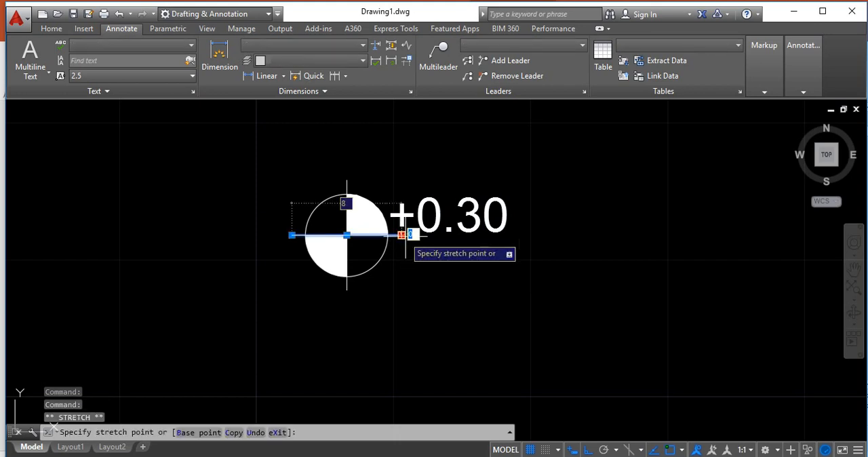
{"action": "left_click", "coordinate": [507, 247]}
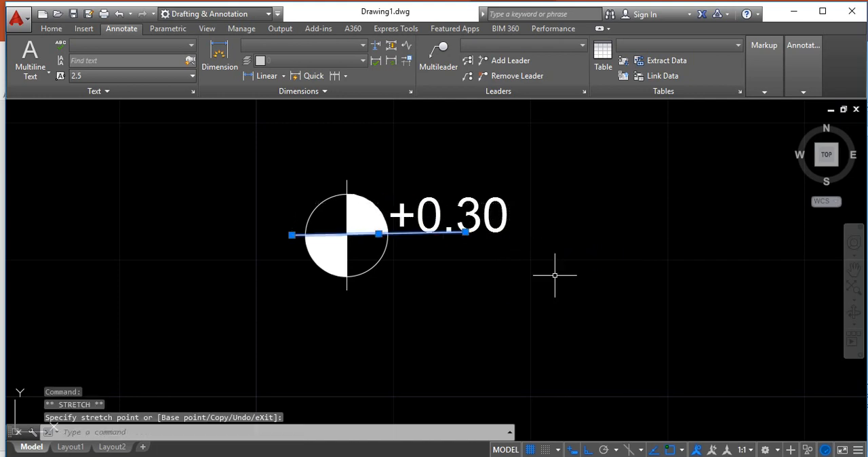
{"action": "left_click", "coordinate": [466, 234]}
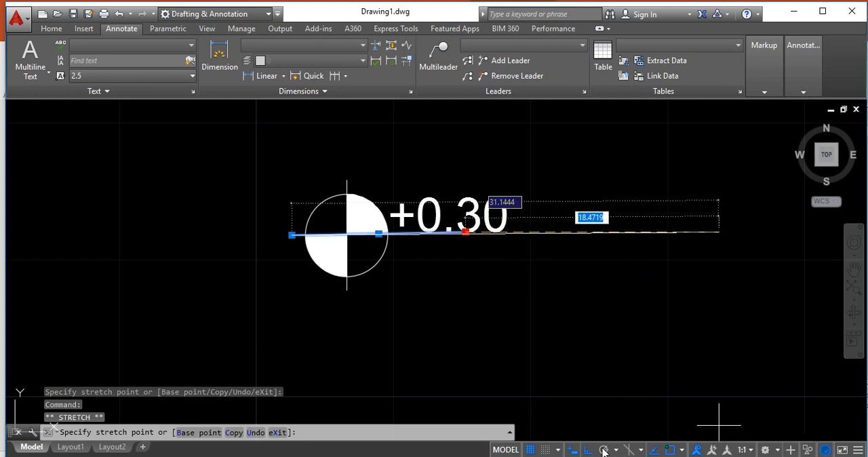
{"action": "key", "text": "F3"}
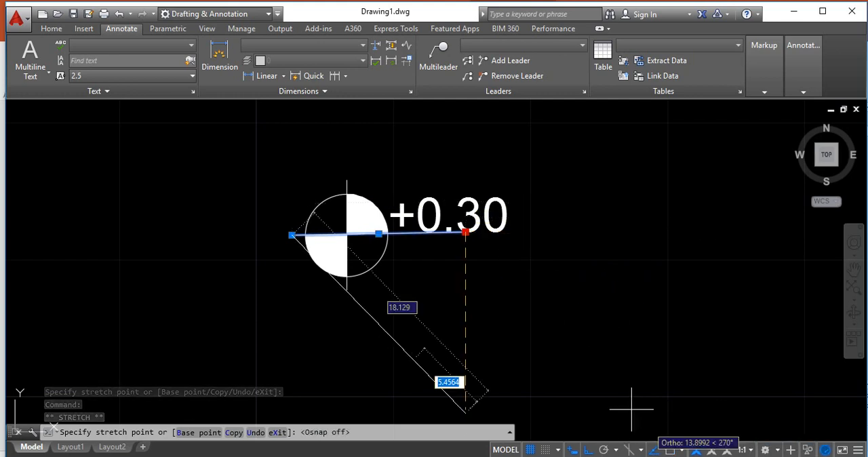
{"action": "left_click", "coordinate": [532, 250]}
{"action": "key", "text": "Escape"}
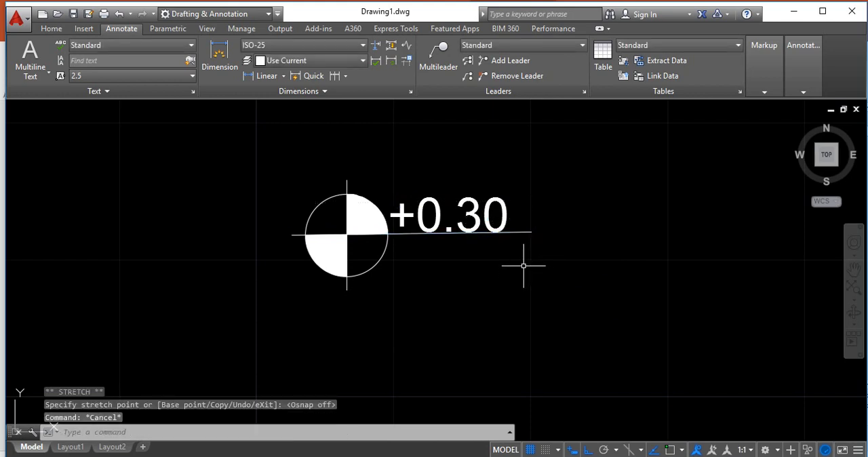
Set the text height of the +0.30 level text to 2 in its properties
{"action": "left_click", "coordinate": [453, 216]}
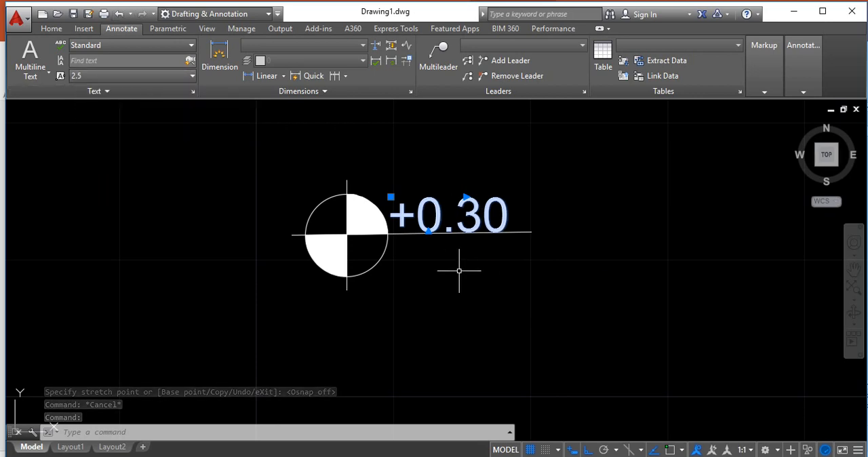
{"action": "right_click", "coordinate": [436, 207]}
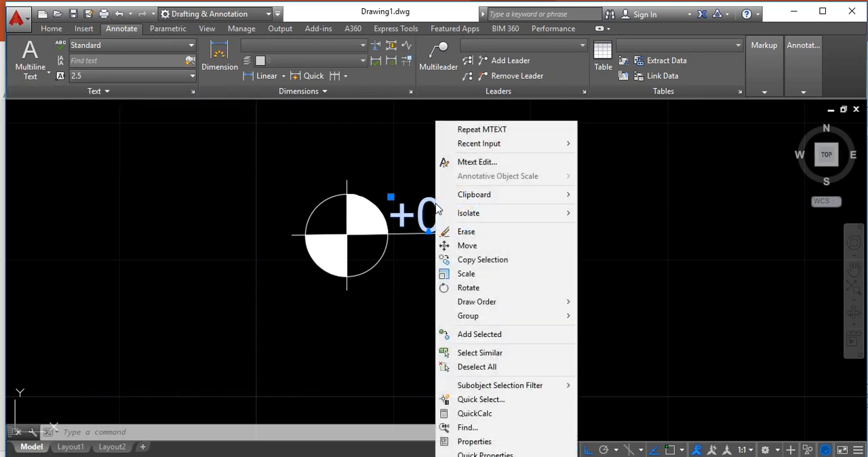
{"action": "left_click", "coordinate": [554, 442]}
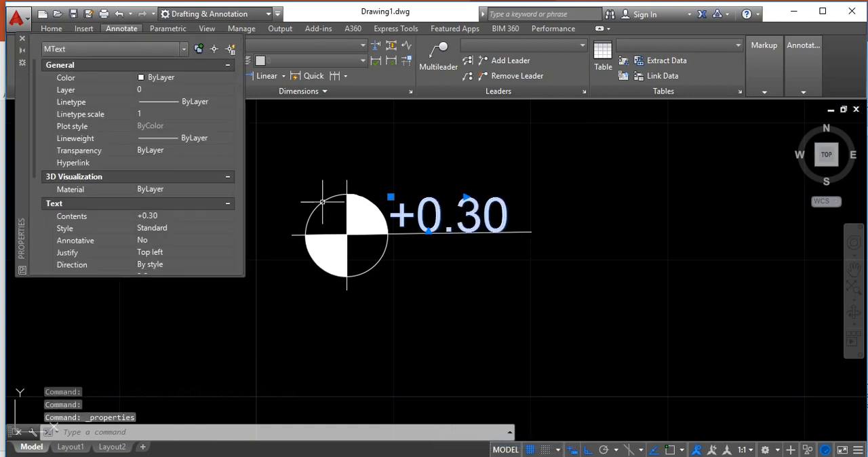
{"action": "scroll", "coordinate": [31, 187], "scroll_direction": "down", "scroll_amount": 1}
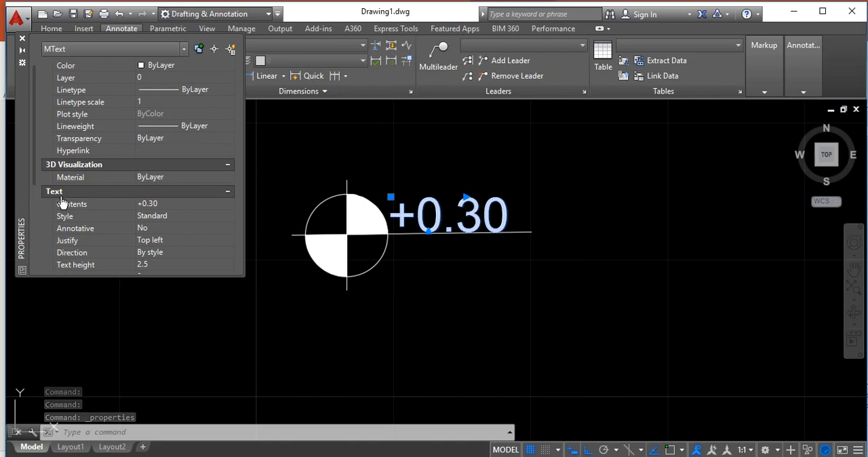
{"action": "left_click", "coordinate": [152, 266]}
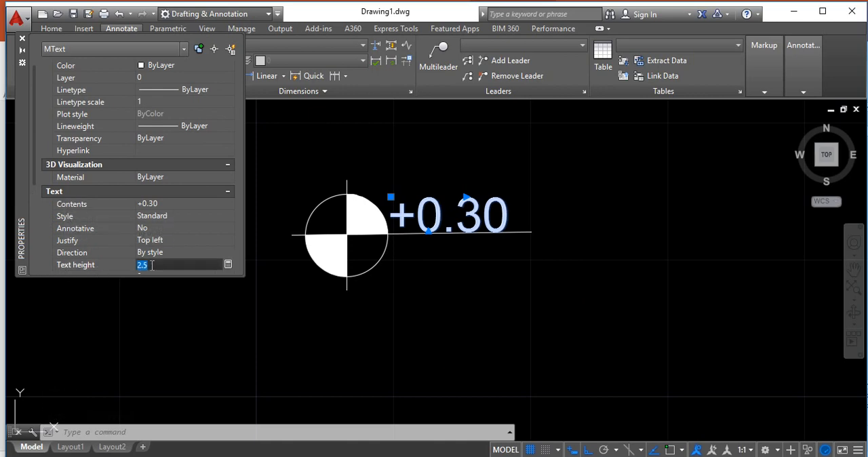
{"action": "type", "text": "2"}
{"action": "key", "text": "Return"}
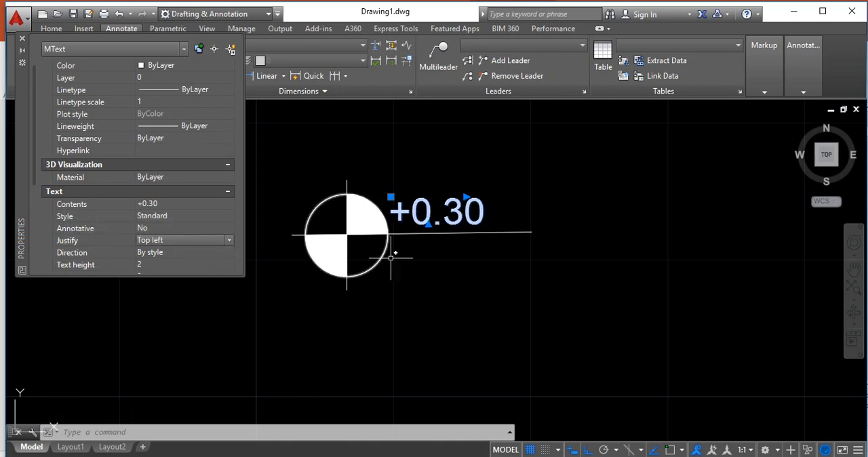
{"action": "left_click", "coordinate": [22, 39]}
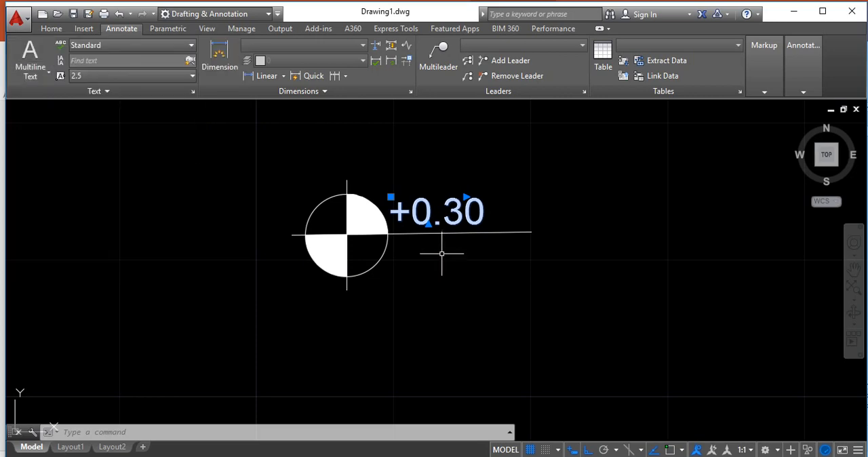
{"action": "key", "text": "Escape"}
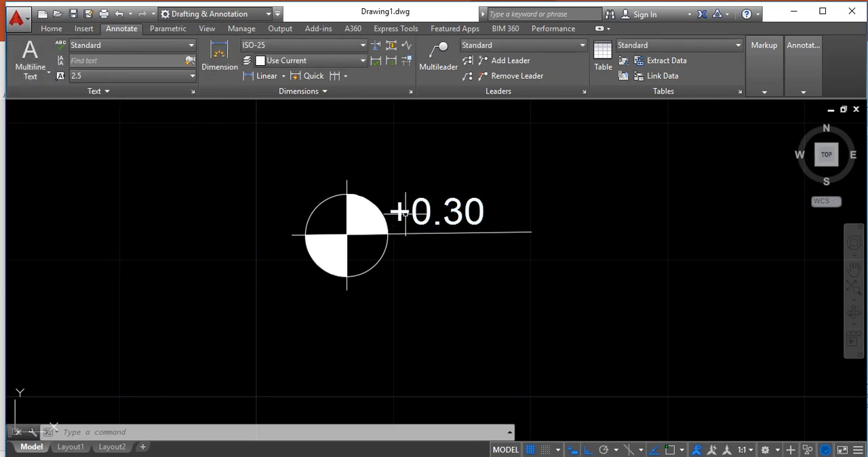
Remove the plus sign from the level text and shorten the horizontal line to the end of 0.30
{"action": "double_click", "coordinate": [414, 213]}
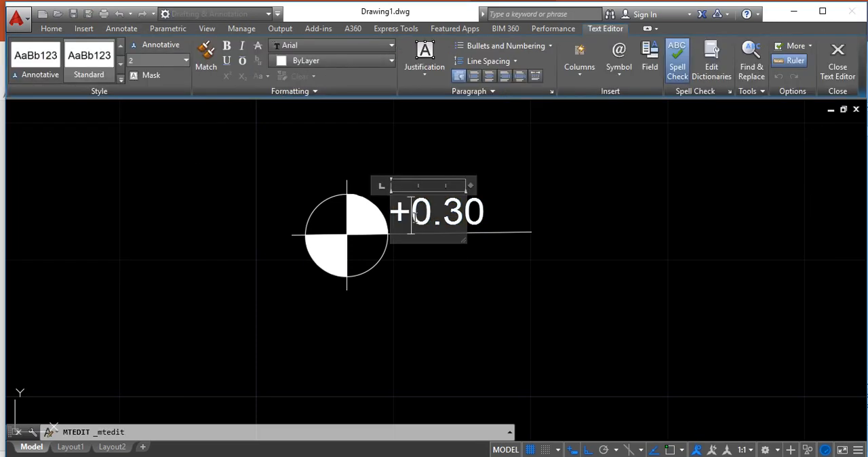
{"action": "key", "text": "BackSpace"}
{"action": "left_click", "coordinate": [441, 286]}
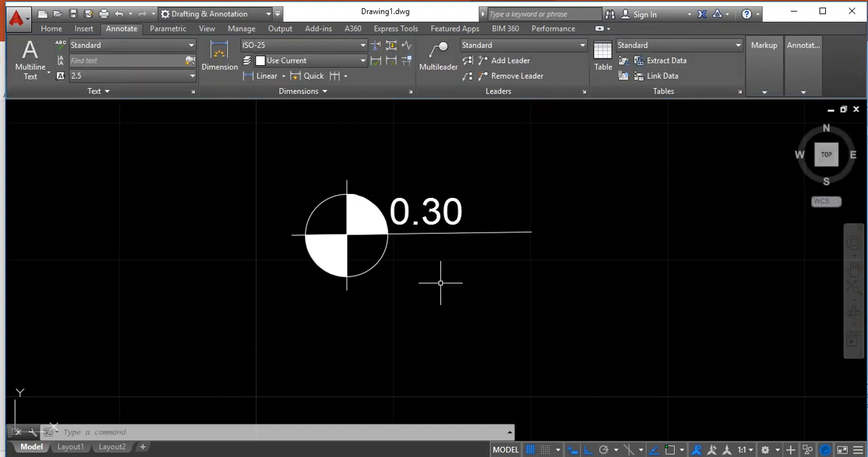
{"action": "left_click", "coordinate": [471, 234]}
{"action": "left_click", "coordinate": [531, 232]}
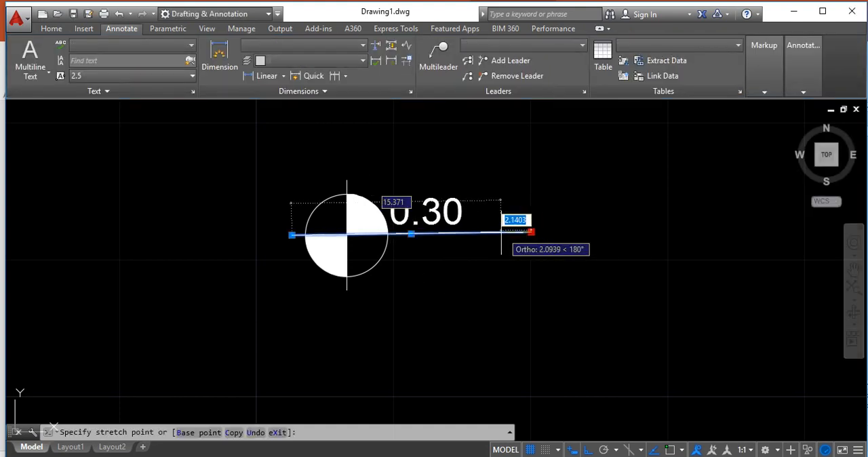
{"action": "left_click", "coordinate": [466, 234]}
{"action": "key", "text": "Escape"}
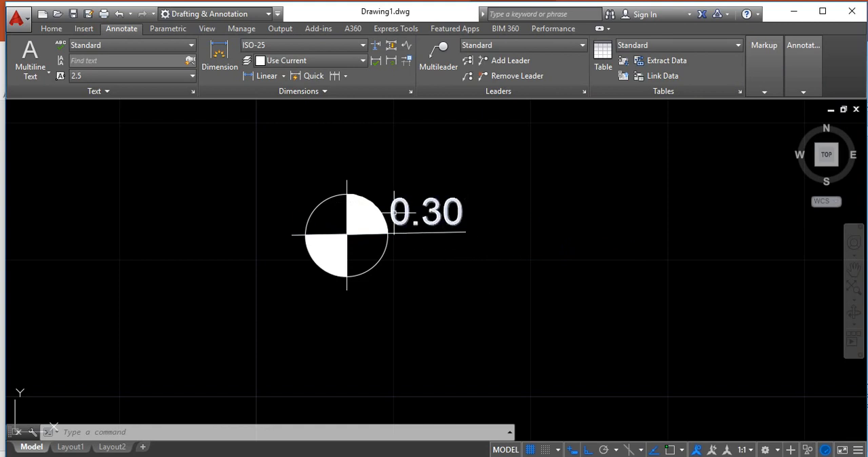
Try a minus sign before the 0.30 level text and replace it with a plus sign
{"action": "double_click", "coordinate": [394, 213]}
{"action": "type", "text": "-"}
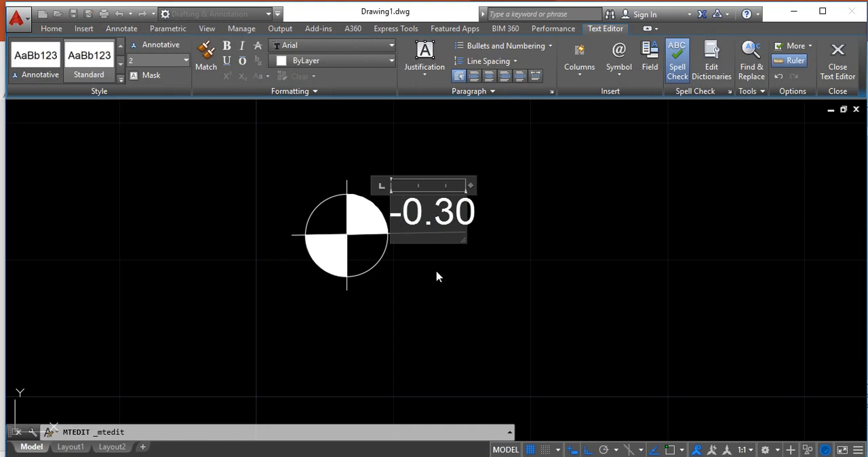
{"action": "key", "text": "BackSpace"}
{"action": "type", "text": "+"}
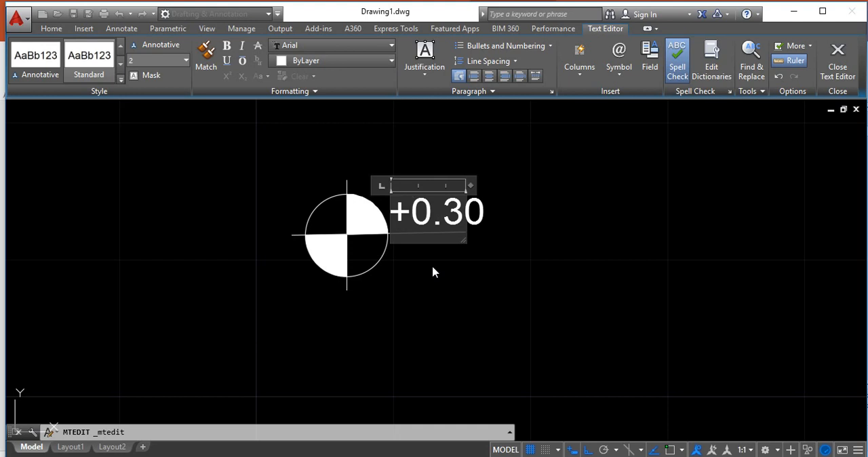
{"action": "left_click", "coordinate": [434, 272]}
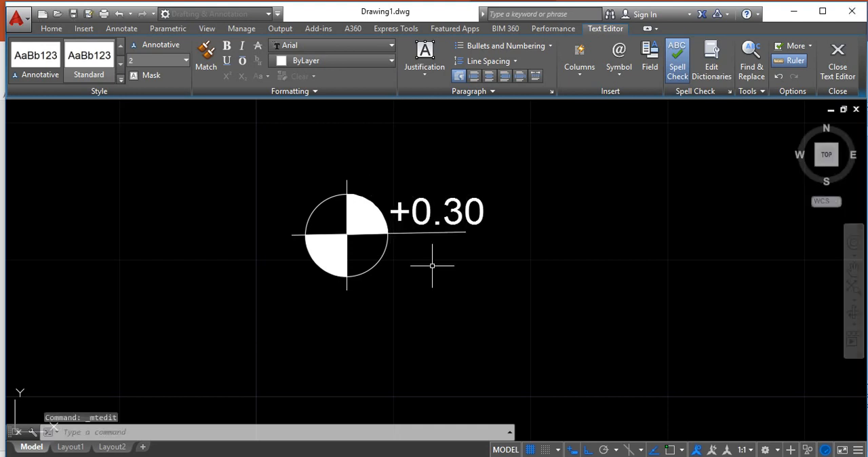
Stretch the right end of the horizontal line to align with the end of the +0.30 text
{"action": "left_click", "coordinate": [465, 232]}
{"action": "left_click", "coordinate": [466, 232]}
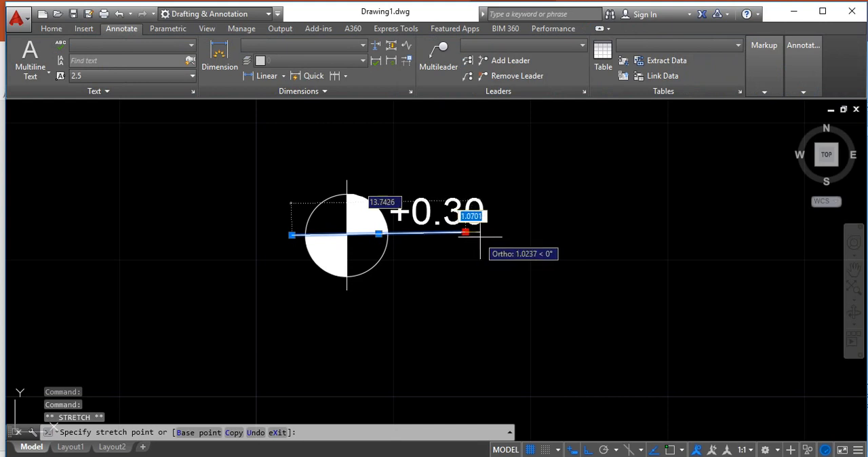
{"action": "left_click", "coordinate": [485, 234]}
{"action": "key", "text": "Escape"}
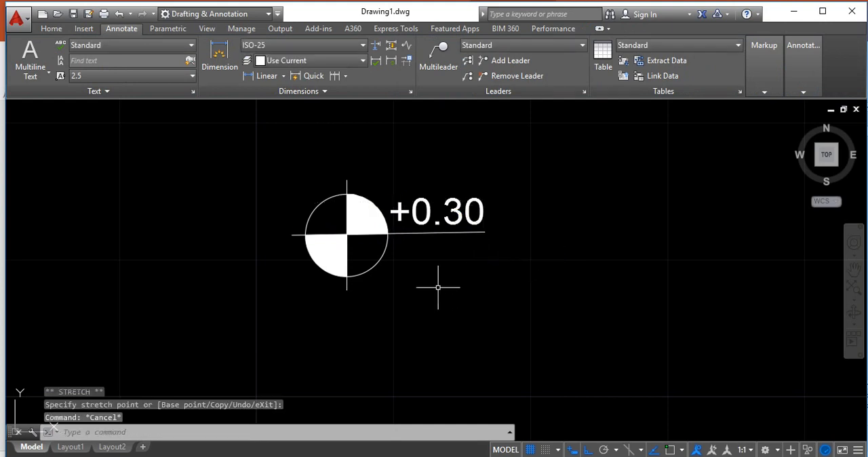
Copy the whole quartered-circle level symbol with its +0.30 text about 15.6 units straight below the original
{"action": "scroll", "coordinate": [399, 284], "scroll_direction": "down", "scroll_amount": 2}
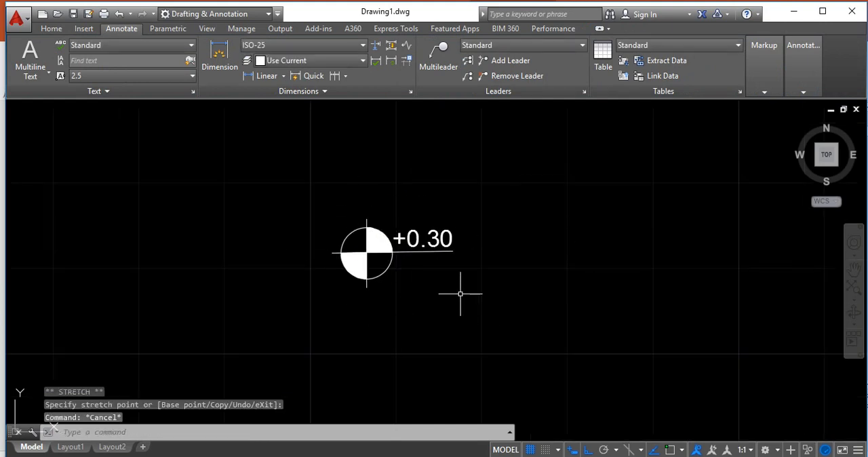
{"action": "scroll", "coordinate": [467, 310], "scroll_direction": "up", "scroll_amount": 2}
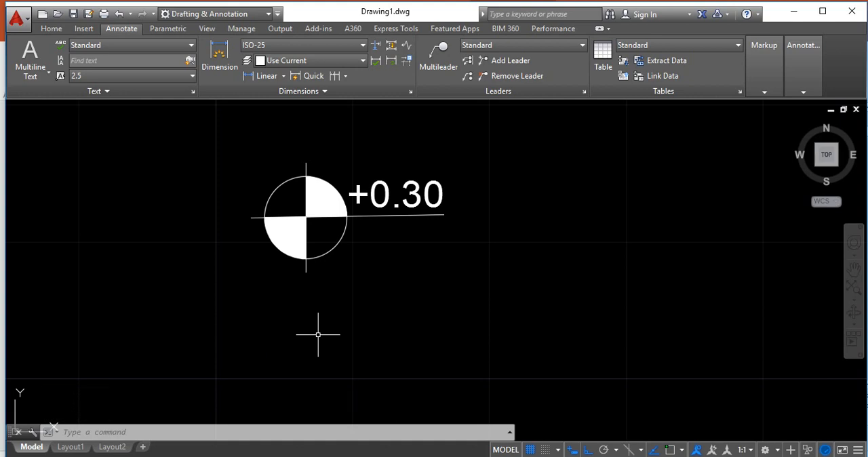
{"action": "scroll", "coordinate": [272, 310], "scroll_direction": "down", "scroll_amount": 2}
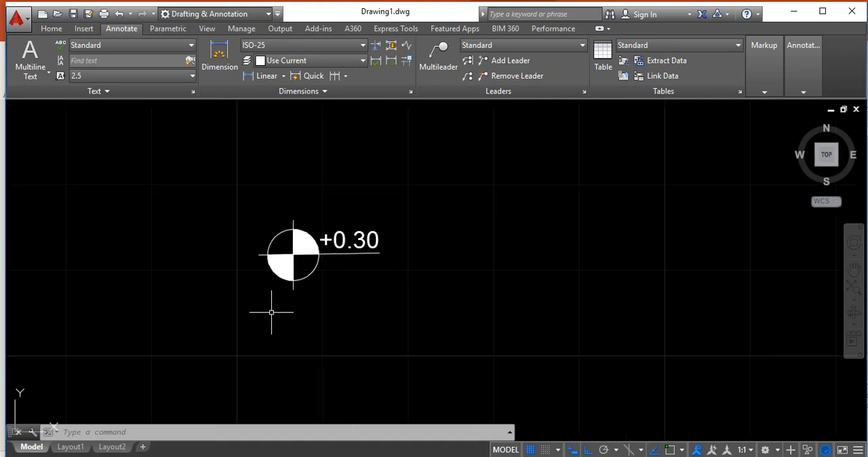
{"action": "type", "text": "CO"}
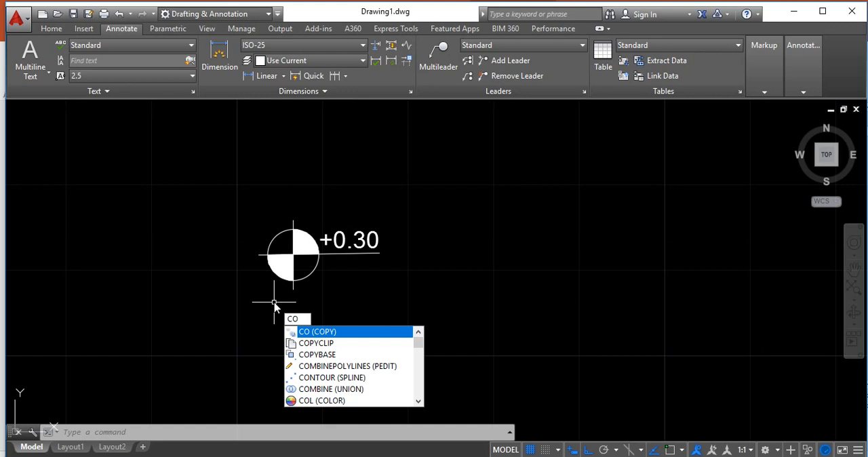
{"action": "key", "text": "Return"}
{"action": "left_click", "coordinate": [238, 196]}
{"action": "left_click", "coordinate": [412, 305]}
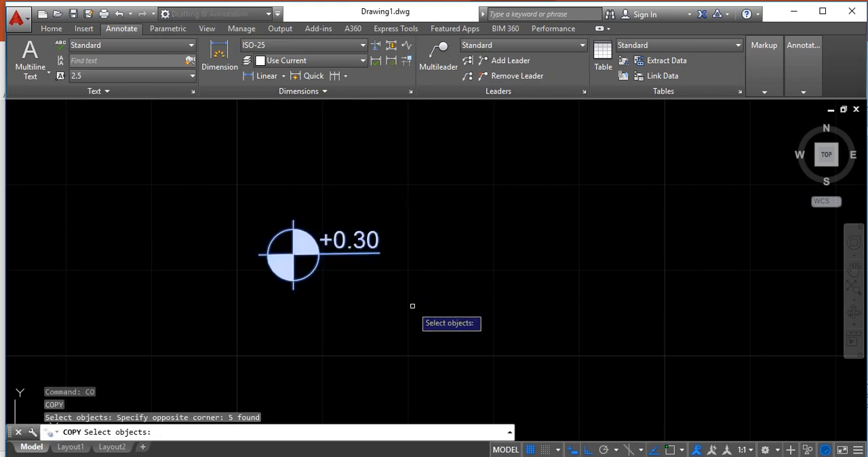
{"action": "key", "text": "Return"}
{"action": "left_click", "coordinate": [299, 247]}
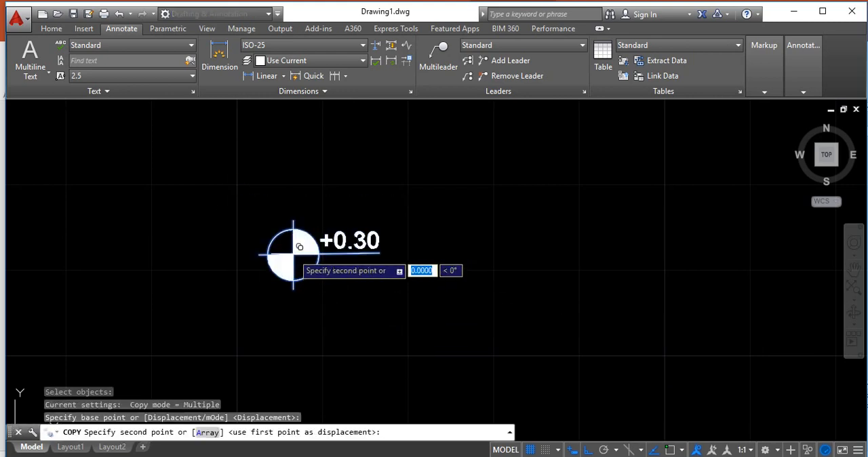
{"action": "scroll", "coordinate": [294, 299], "scroll_direction": "down", "scroll_amount": 2}
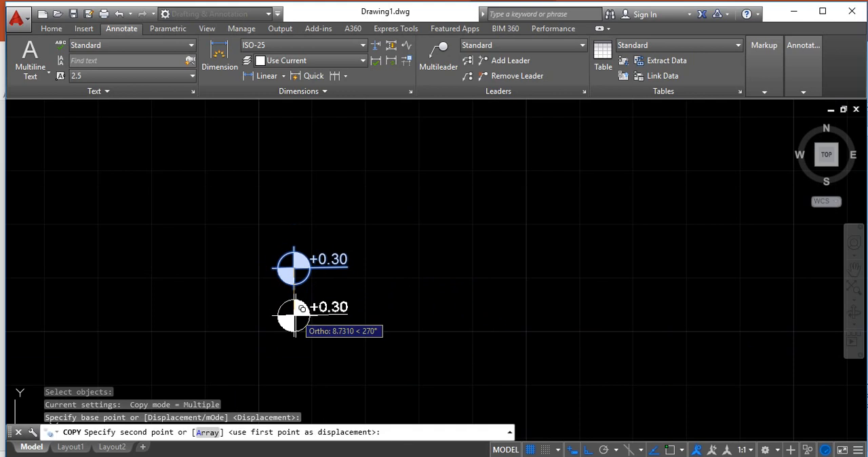
{"action": "left_click", "coordinate": [301, 345]}
{"action": "key", "text": "Escape"}
Delete the solid fill from the lower copy of the level symbol
{"action": "scroll", "coordinate": [319, 386], "scroll_direction": "up", "scroll_amount": 2}
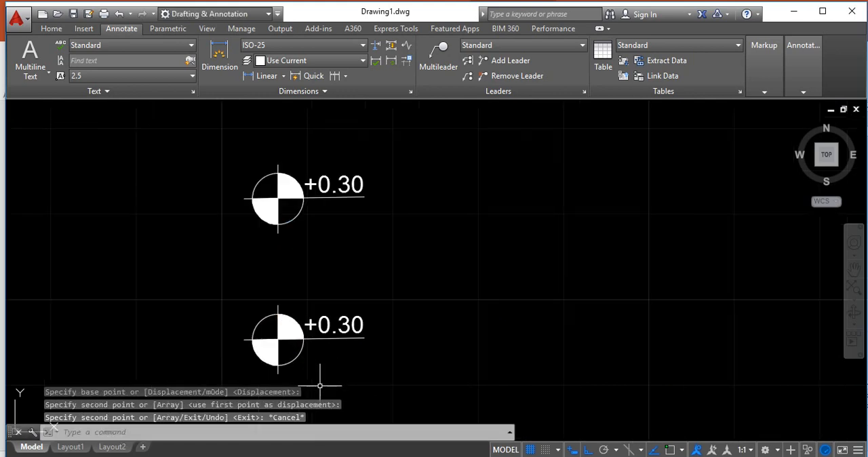
{"action": "scroll", "coordinate": [320, 386], "scroll_direction": "up", "scroll_amount": 2}
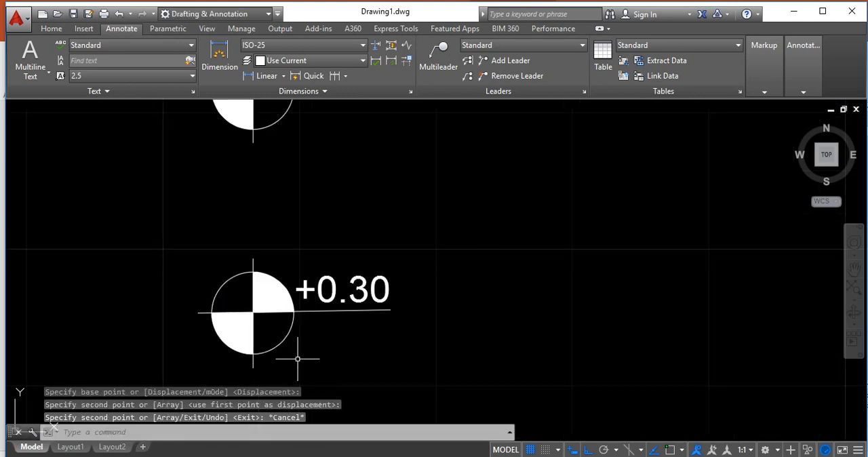
{"action": "left_click_drag", "start_coordinate": [242, 350], "coordinate": [237, 345]}
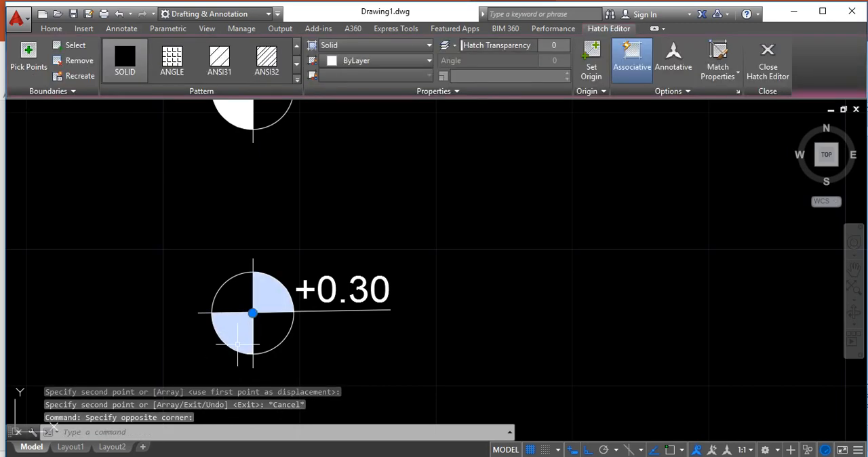
{"action": "key", "text": "Delete"}
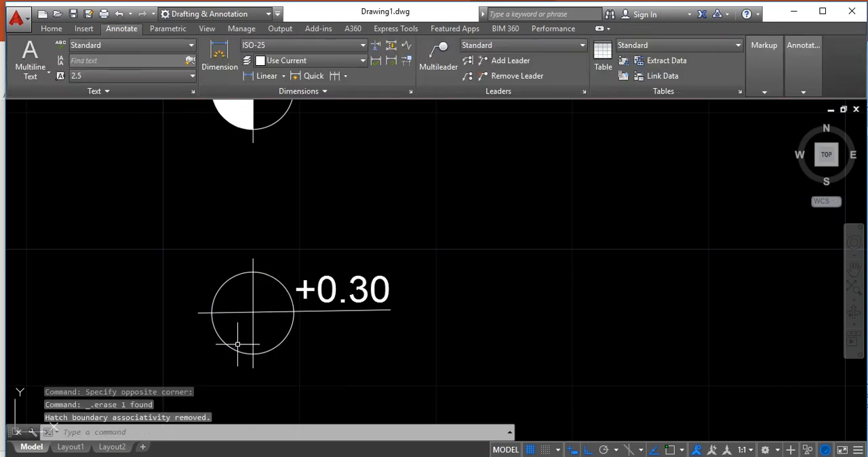
Turn on object snap and draw a line from the circle's left crossing with the horizontal line to the vertical line's lower end
{"action": "left_click", "coordinate": [51, 29]}
{"action": "left_click", "coordinate": [20, 54]}
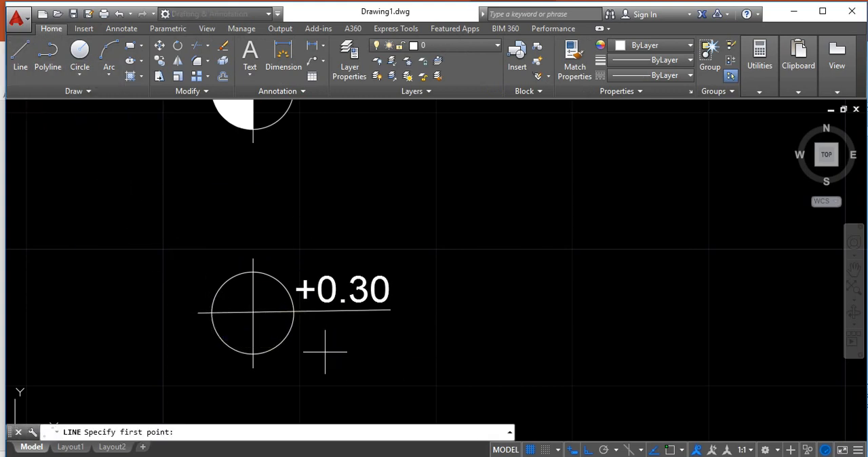
{"action": "left_click", "coordinate": [672, 451]}
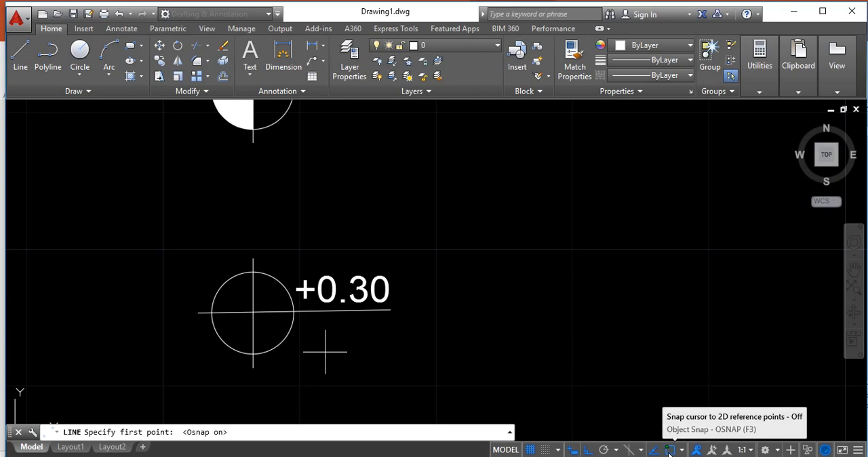
{"action": "left_click", "coordinate": [211, 313]}
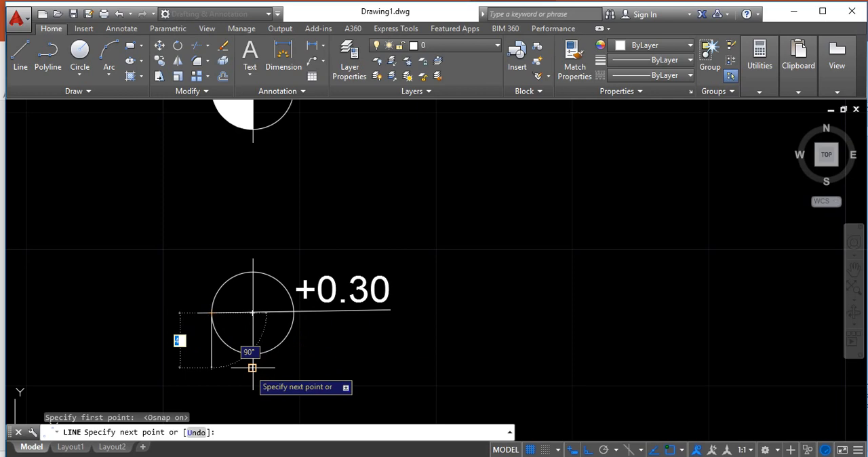
{"action": "left_click", "coordinate": [252, 368]}
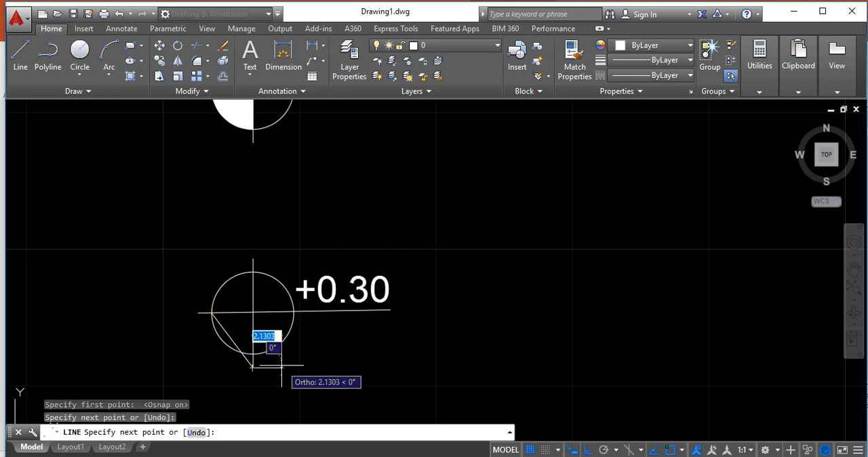
{"action": "key", "text": "Escape"}
Draw a second line from the vertical line's lower end to the circle's right crossing with the horizontal line
{"action": "type", "text": "l"}
{"action": "key", "text": "Return"}
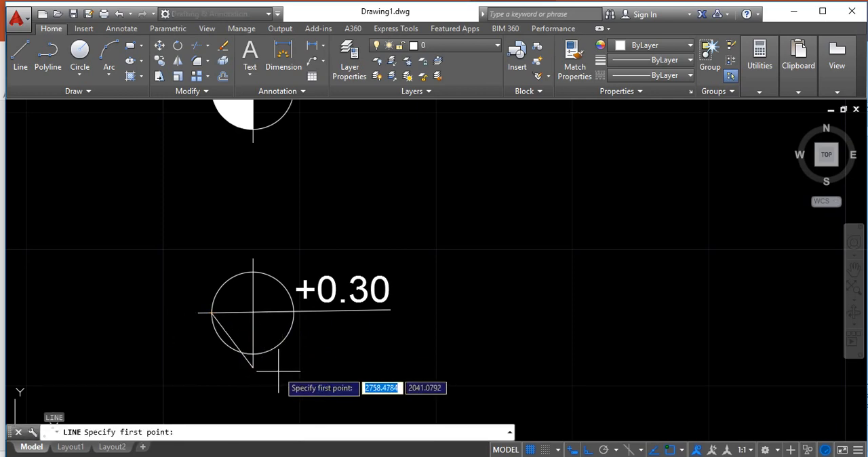
{"action": "left_click", "coordinate": [252, 369]}
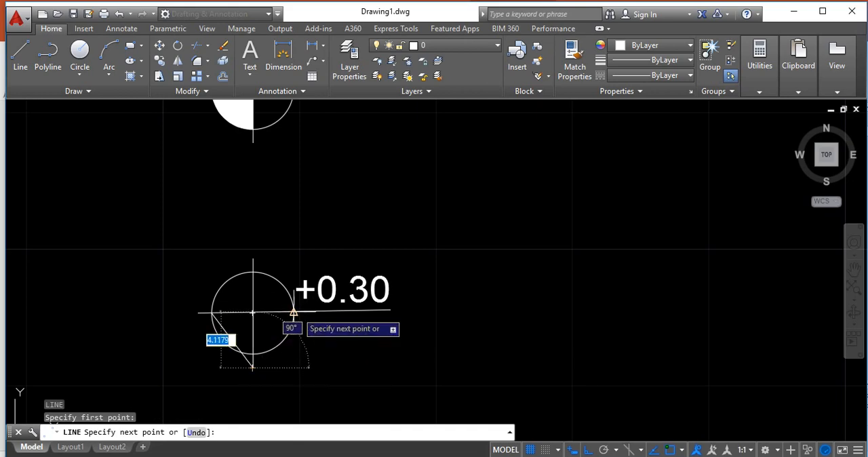
{"action": "left_click", "coordinate": [293, 312]}
{"action": "key", "text": "Escape"}
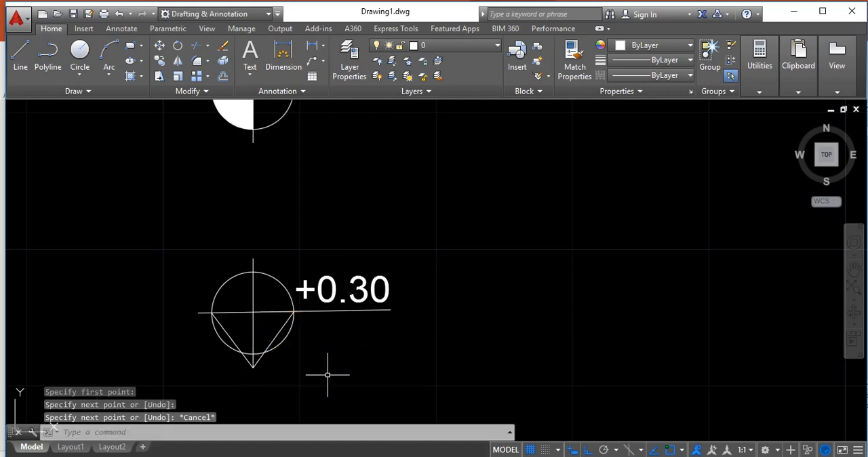
Erase the lower symbol's circle and trim off the part of the vertical line above the horizontal line
{"action": "left_click", "coordinate": [283, 345]}
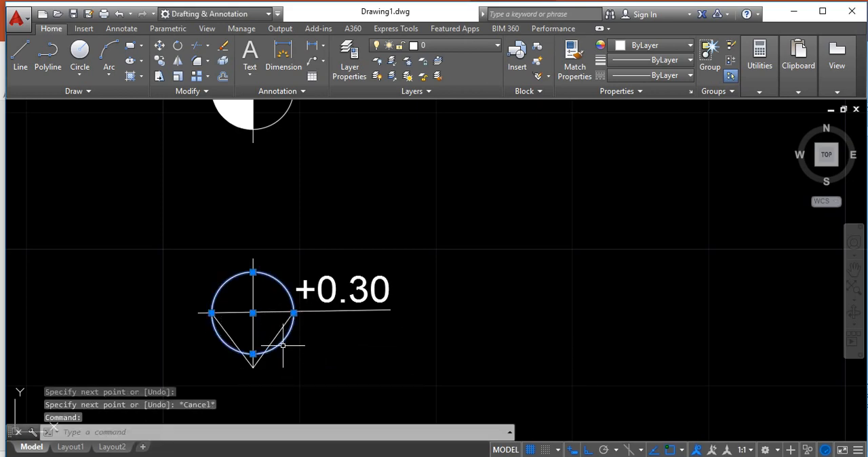
{"action": "key", "text": "Delete"}
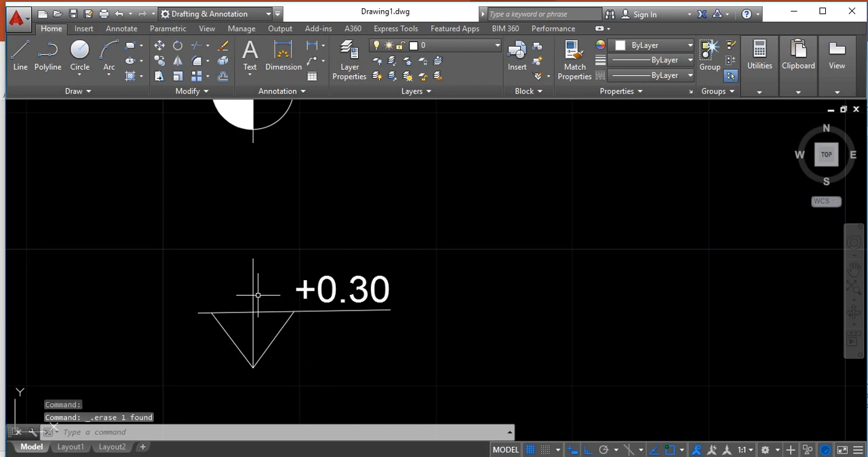
{"action": "type", "text": "TR"}
{"action": "key", "text": "Return"}
{"action": "key", "text": "Return"}
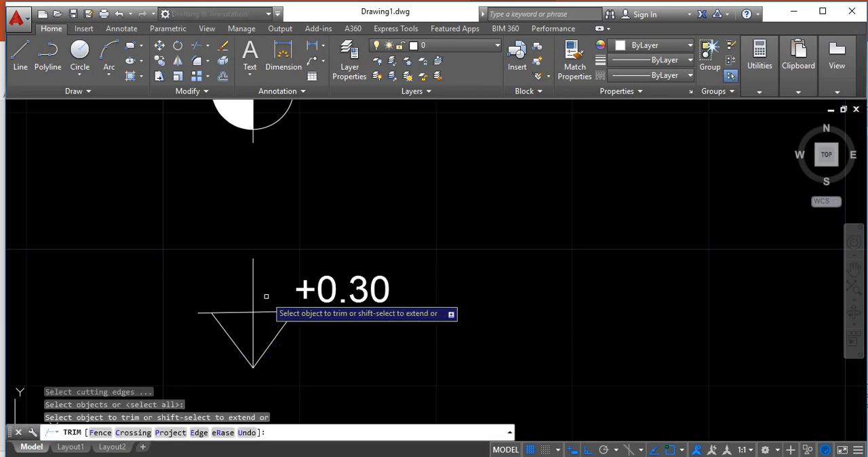
{"action": "left_click", "coordinate": [253, 294]}
Try to trim the horizontal line's overhang left of the triangle and undo that trim
{"action": "left_click", "coordinate": [204, 311]}
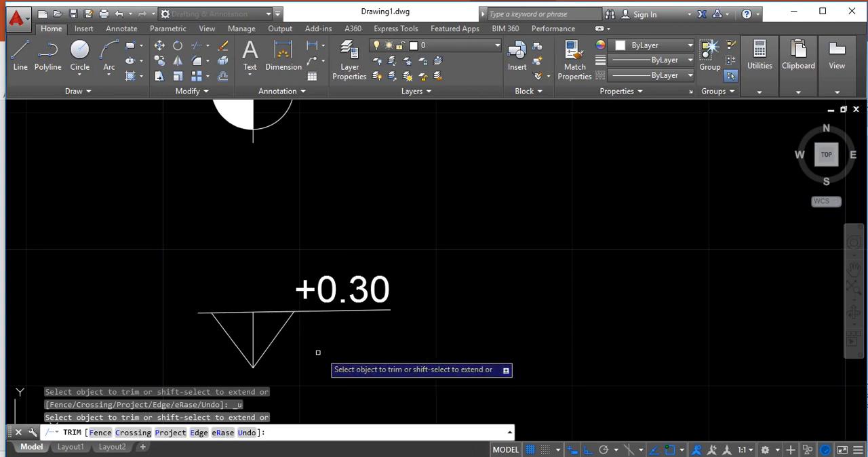
{"action": "key", "text": "ctrl+z"}
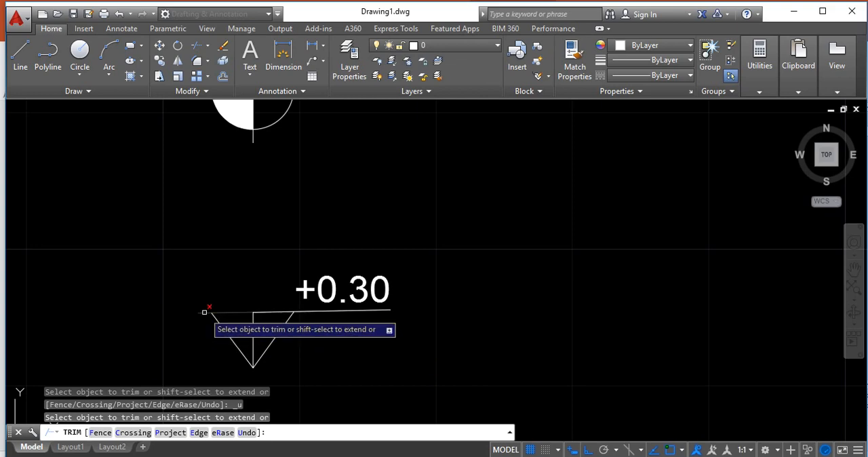
{"action": "key", "text": "Escape"}
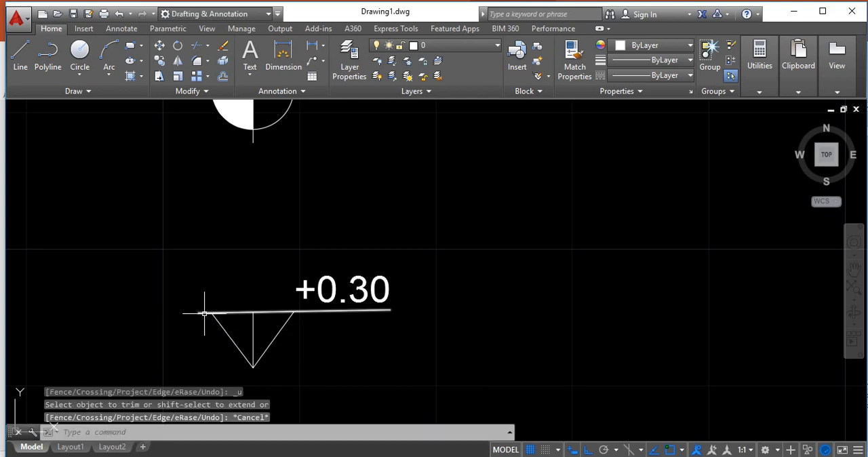
Shorten the left end of the horizontal line to the triangle's upper-left corner
{"action": "left_click", "coordinate": [198, 316]}
{"action": "left_click", "coordinate": [197, 312]}
{"action": "left_click", "coordinate": [211, 312]}
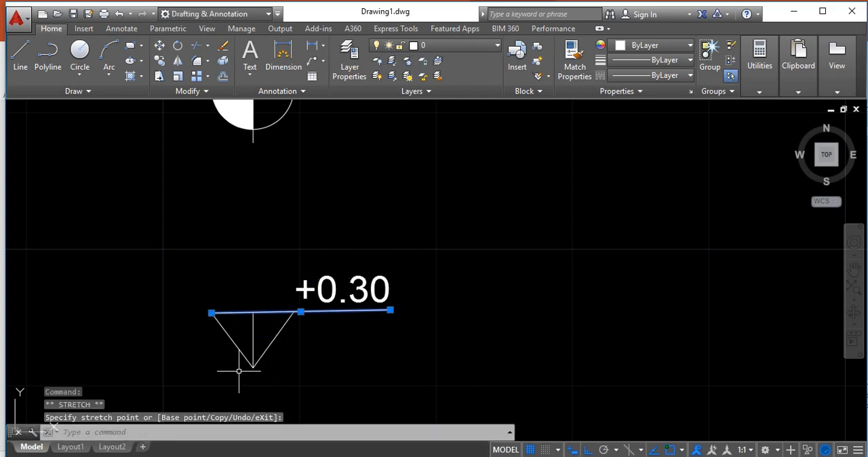
{"action": "key", "text": "Escape"}
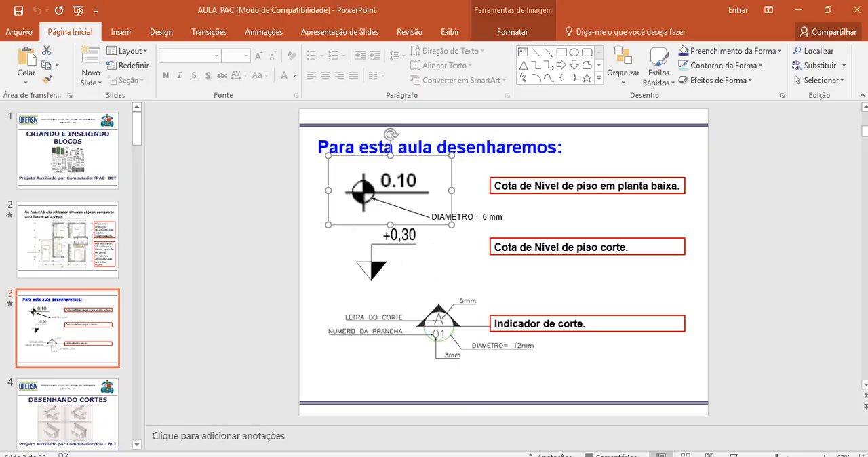
Switch back to Drawing1.dwg in AutoCAD and fill the left half of the triangle with a solid hatch
{"action": "mouse_move", "coordinate": [424, 456]}
{"action": "left_click", "coordinate": [459, 401]}
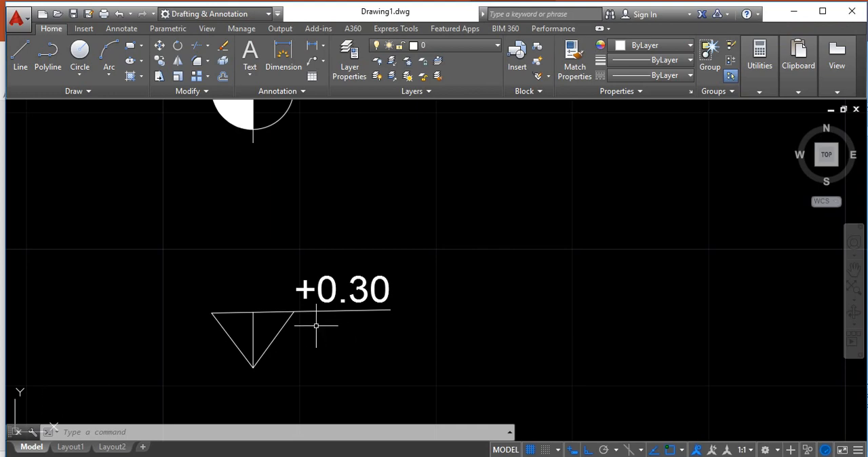
{"action": "scroll", "coordinate": [316, 326], "scroll_direction": "down", "scroll_amount": 2}
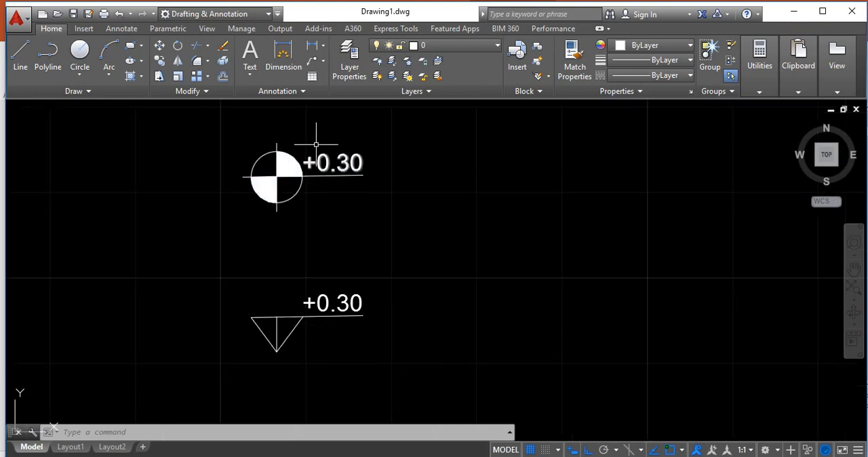
{"action": "scroll", "coordinate": [300, 356], "scroll_direction": "up", "scroll_amount": 2}
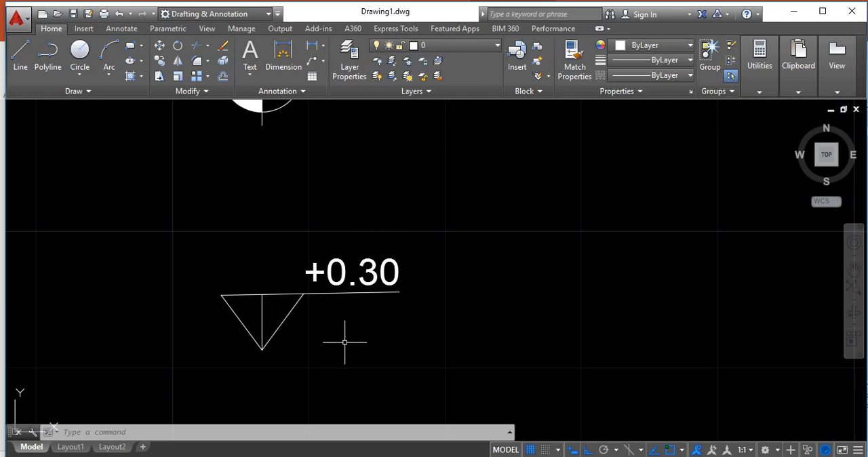
{"action": "type", "text": "h"}
{"action": "key", "text": "Return"}
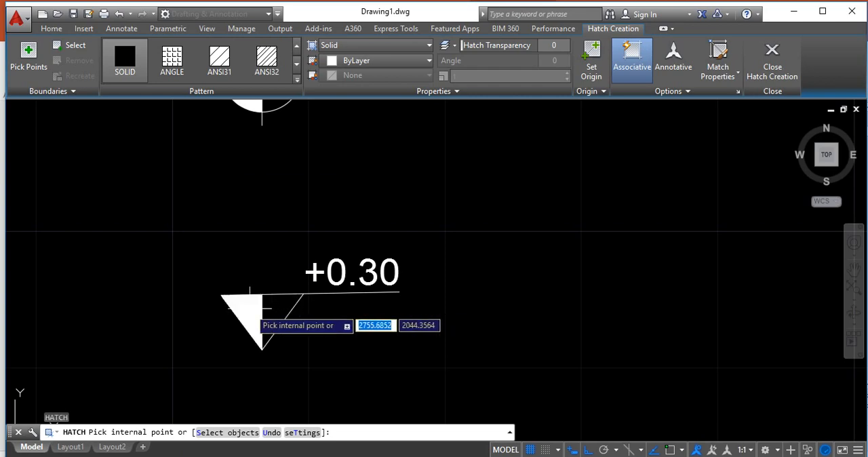
{"action": "left_click", "coordinate": [248, 308]}
{"action": "key", "text": "Return"}
{"action": "scroll", "coordinate": [285, 279], "scroll_direction": "down", "scroll_amount": 3}
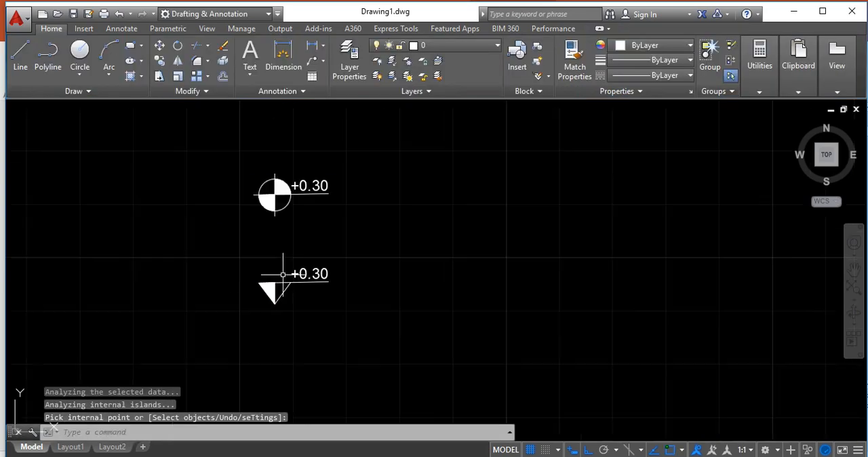
{"action": "scroll", "coordinate": [317, 292], "scroll_direction": "up", "scroll_amount": 2}
{"action": "scroll", "coordinate": [317, 292], "scroll_direction": "down", "scroll_amount": 2}
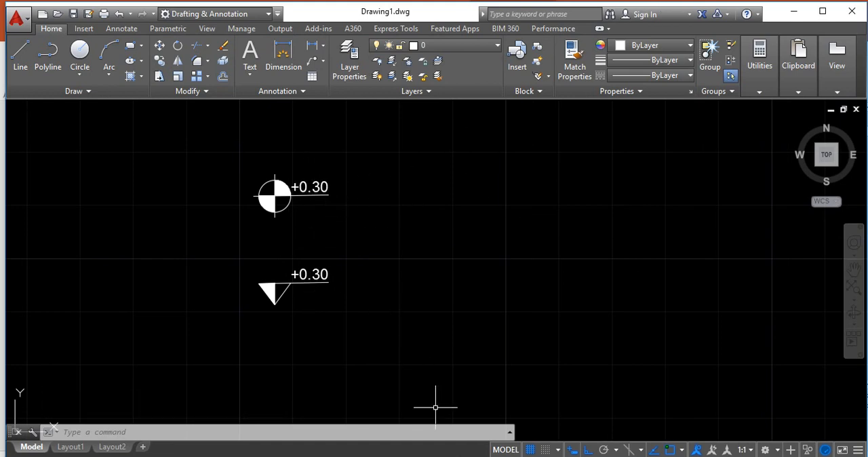
Switch to the PowerPoint lesson slide and examine the section indicator symbol (Indicador de corte)
{"action": "mouse_move", "coordinate": [424, 456]}
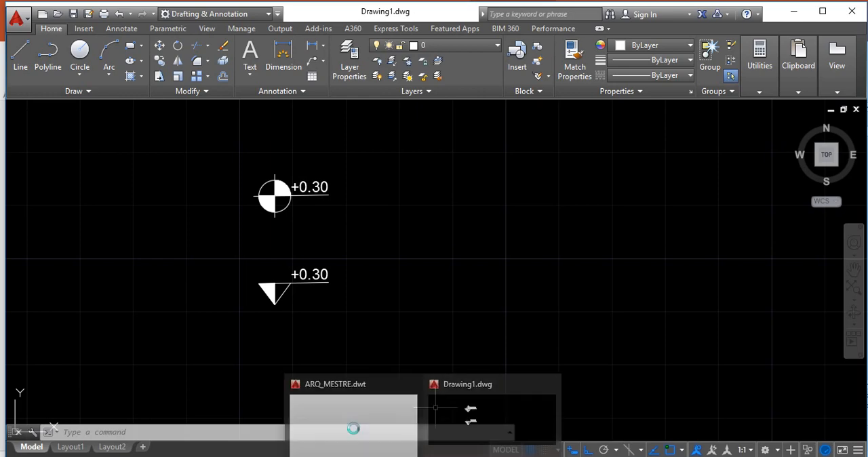
{"action": "left_click", "coordinate": [389, 441]}
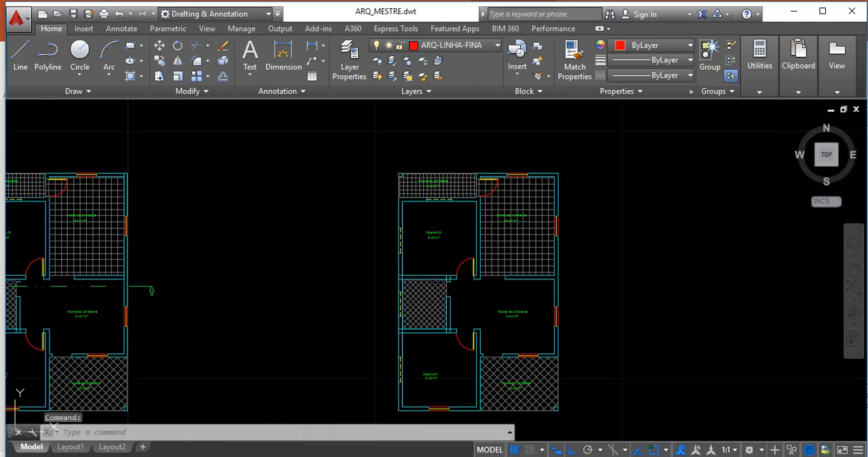
{"action": "left_click", "coordinate": [400, 455]}
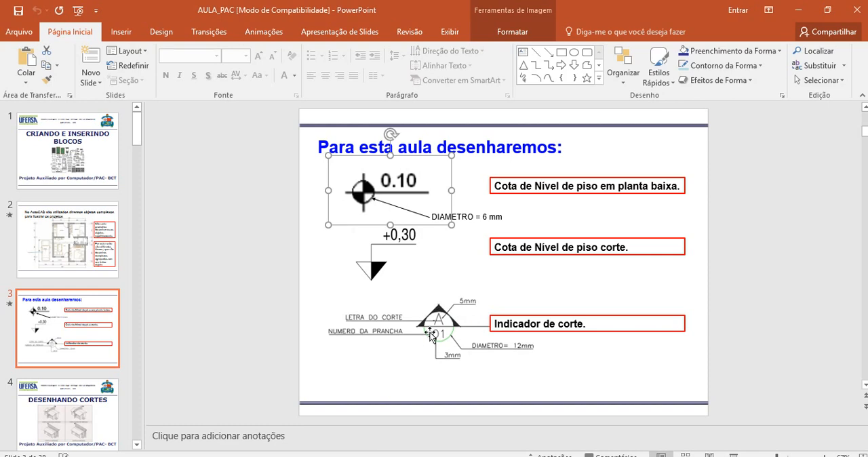
Copy the section indicator picture from the lesson slide and switch to Drawing1.dwg in AutoCAD
{"action": "left_click", "coordinate": [432, 339]}
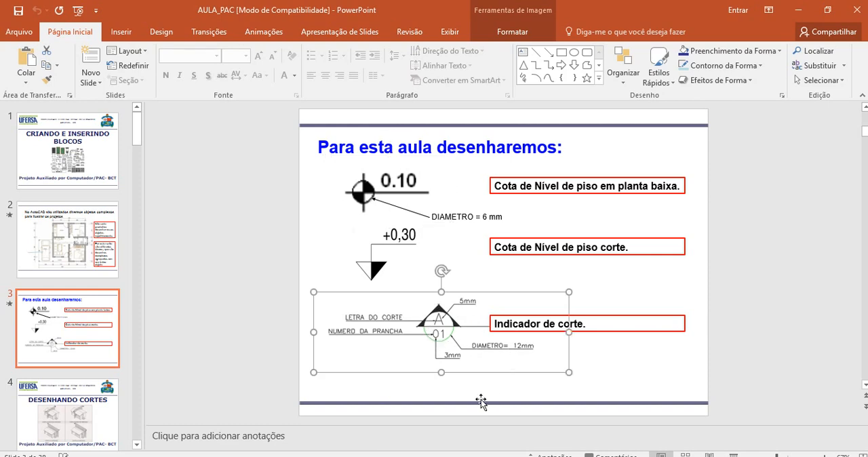
{"action": "mouse_move", "coordinate": [424, 456]}
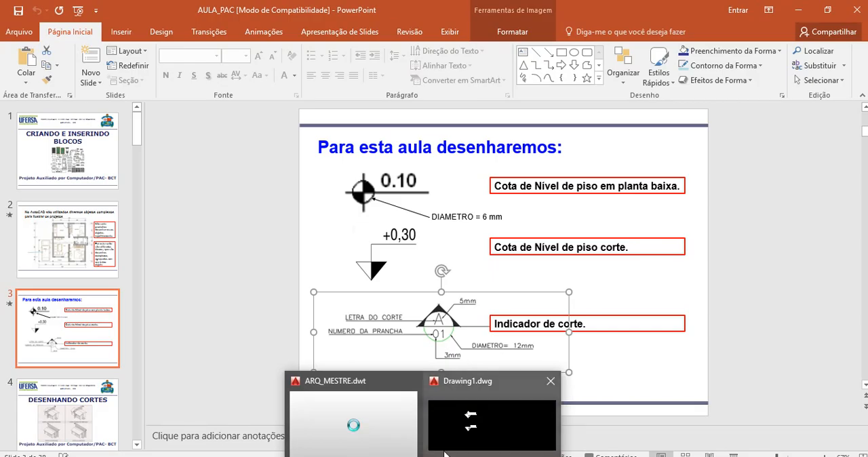
{"action": "left_click", "coordinate": [456, 405]}
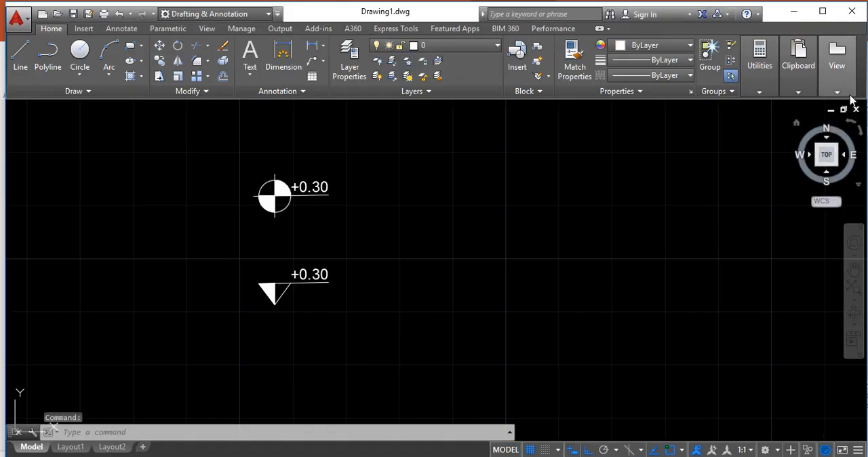
Paste the section indicator picture below the floor-level triangle, accepting the default OLE text size
{"action": "key", "text": "ctrl+v"}
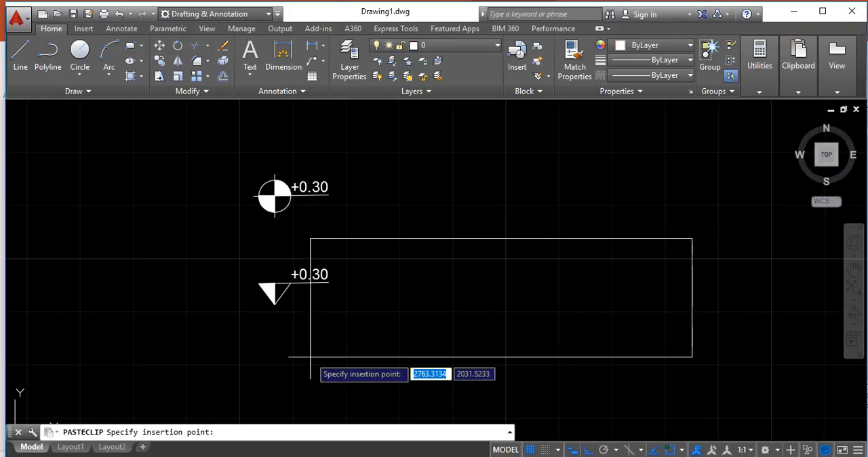
{"action": "scroll", "coordinate": [294, 356], "scroll_direction": "down", "scroll_amount": 2}
{"action": "scroll", "coordinate": [271, 379], "scroll_direction": "up", "scroll_amount": 4}
{"action": "scroll", "coordinate": [229, 378], "scroll_direction": "down", "scroll_amount": 3}
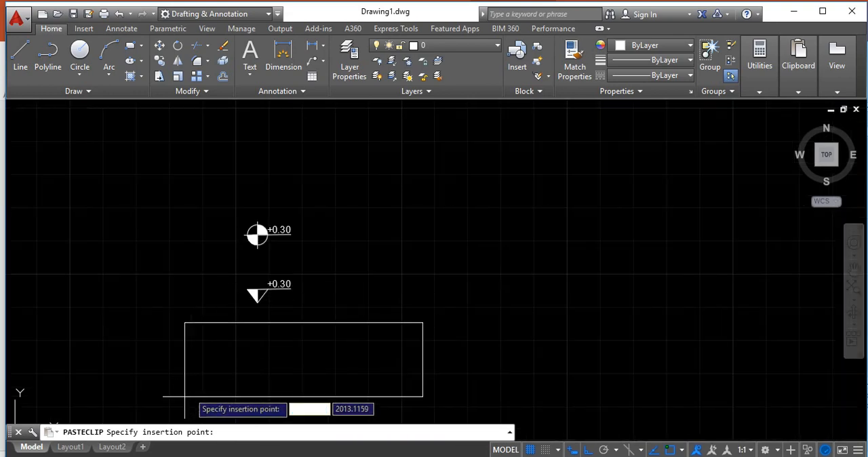
{"action": "left_click", "coordinate": [74, 387]}
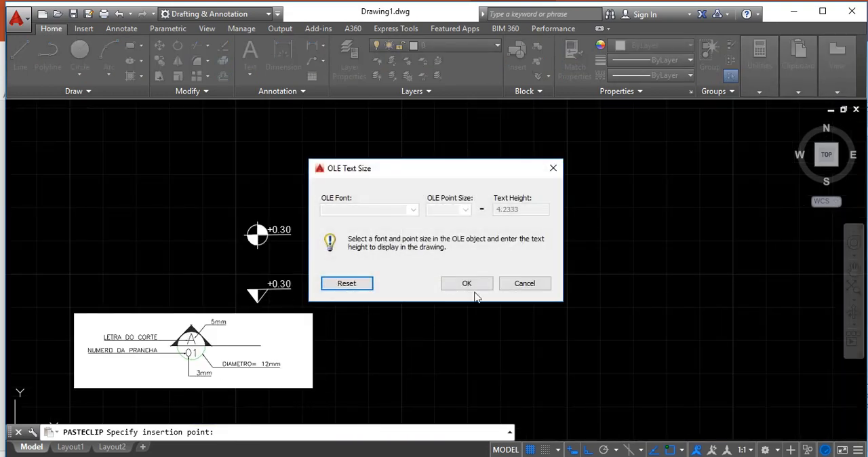
{"action": "left_click", "coordinate": [467, 284]}
{"action": "scroll", "coordinate": [278, 356], "scroll_direction": "up", "scroll_amount": 2}
{"action": "scroll", "coordinate": [399, 302], "scroll_direction": "down", "scroll_amount": 2}
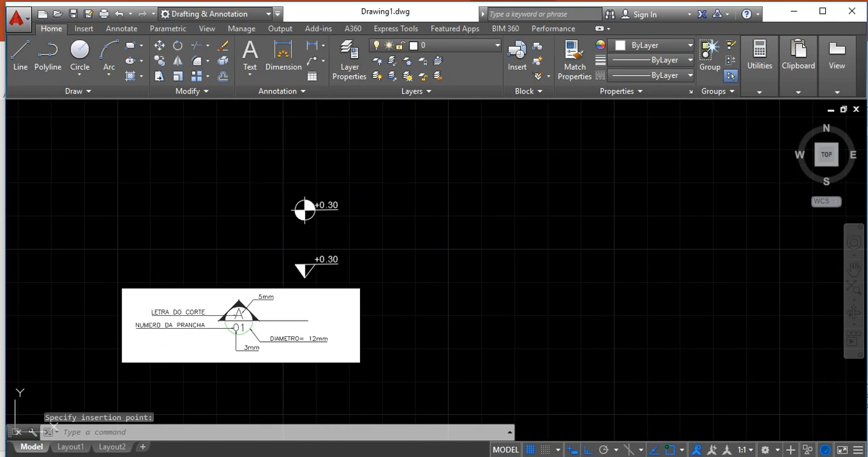
Move the pasted reference picture about 23 units horizontally to the left, clear of the area below the triangle
{"action": "key", "text": "Return"}
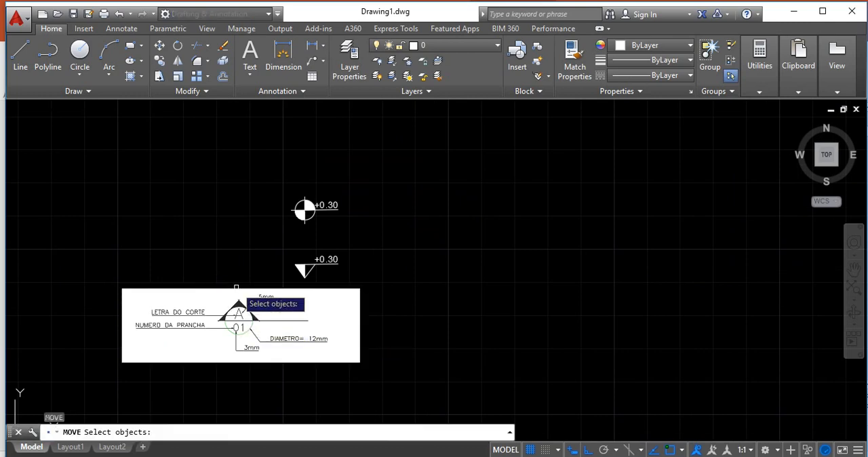
{"action": "left_click", "coordinate": [236, 289]}
{"action": "key", "text": "Return"}
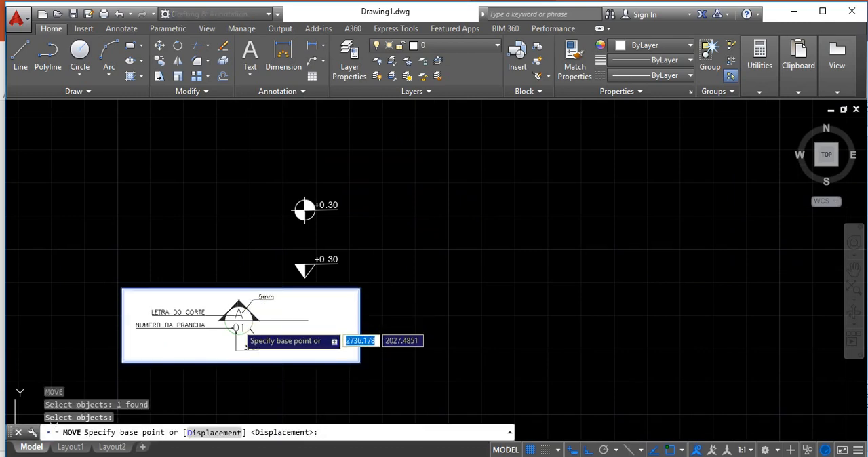
{"action": "left_click", "coordinate": [239, 327]}
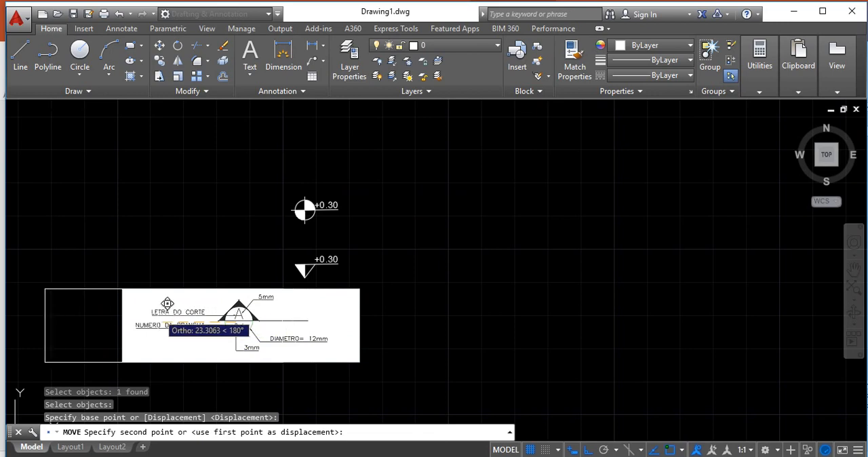
{"action": "left_click", "coordinate": [163, 307]}
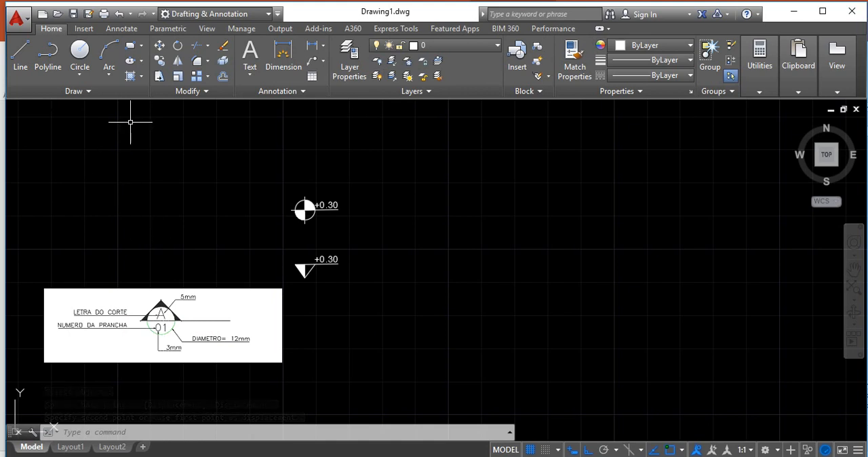
Draw a circle of radius 6 in the empty space to the right of the reference picture
{"action": "left_click", "coordinate": [79, 63]}
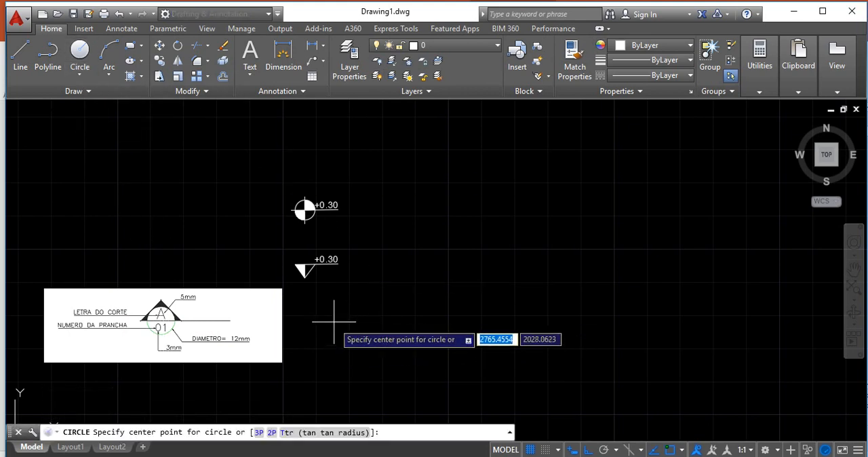
{"action": "left_click", "coordinate": [336, 322]}
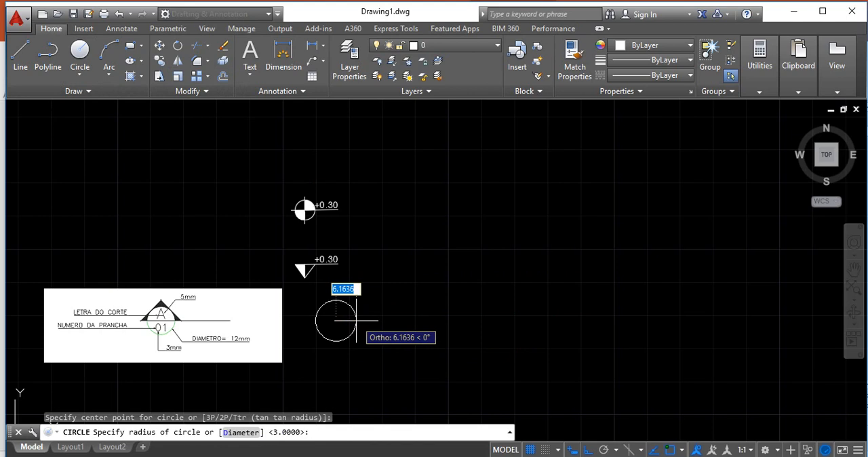
{"action": "type", "text": "6"}
{"action": "key", "text": "Return"}
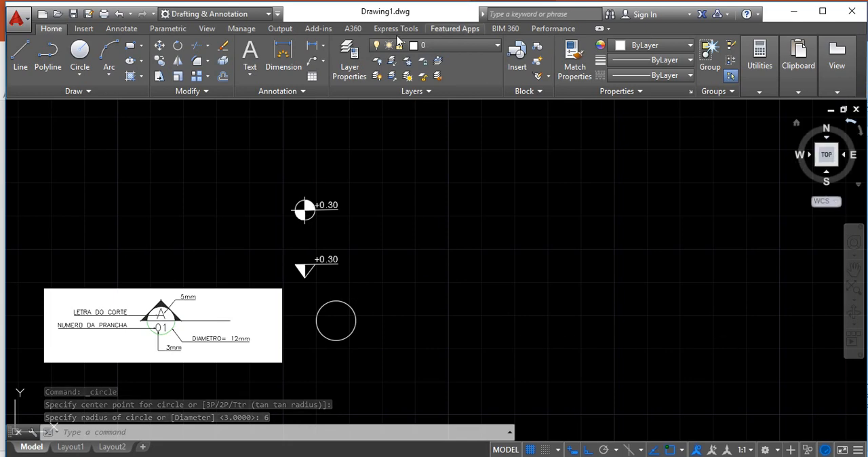
Try a horizontal line 7 units long from the circle's center to the right, and erase it
{"action": "left_click", "coordinate": [20, 54]}
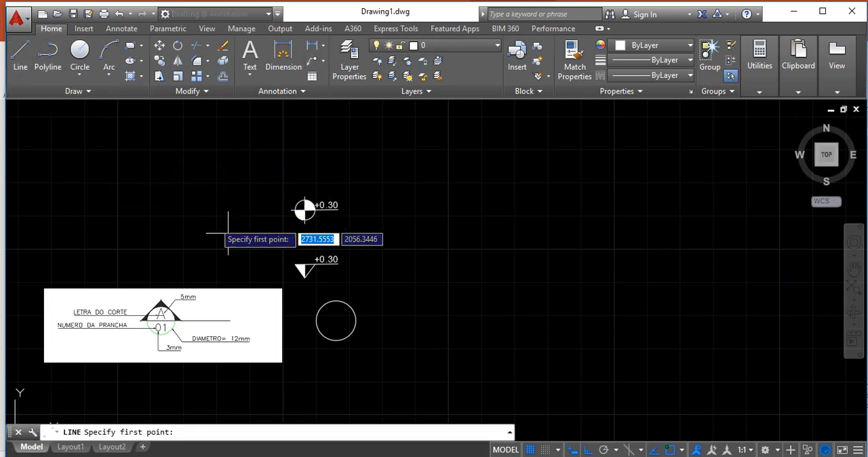
{"action": "left_click", "coordinate": [335, 321]}
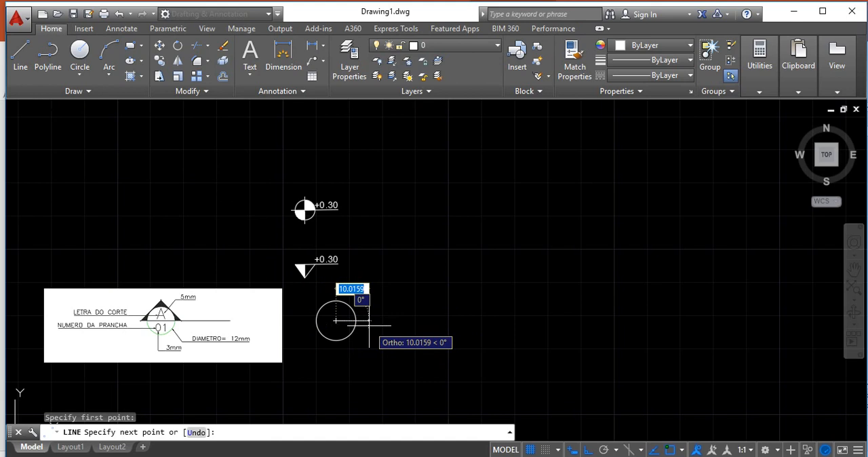
{"action": "type", "text": "7"}
{"action": "key", "text": "Return"}
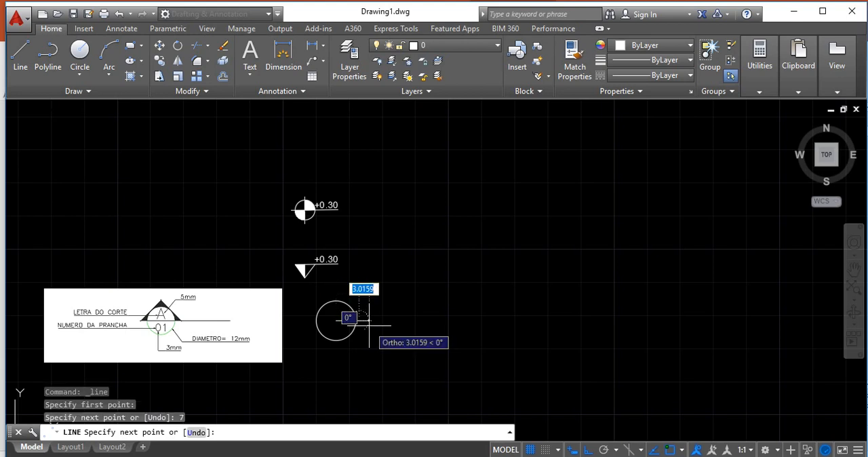
{"action": "key", "text": "Escape"}
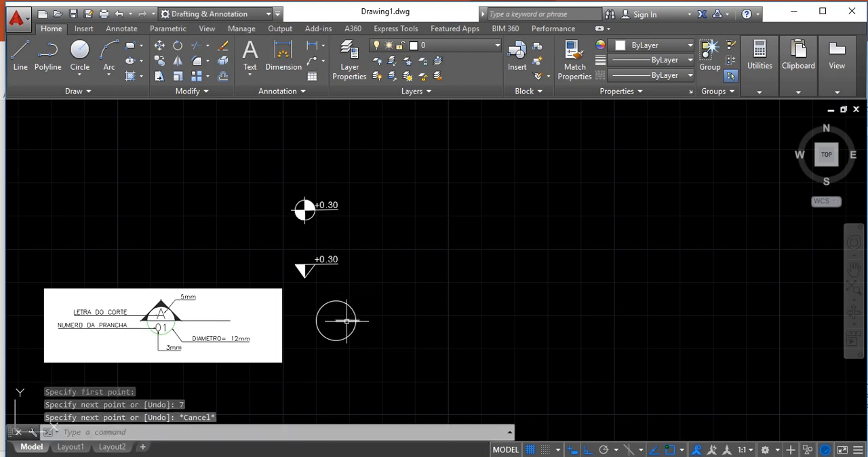
{"action": "left_click", "coordinate": [347, 320]}
{"action": "key", "text": "Delete"}
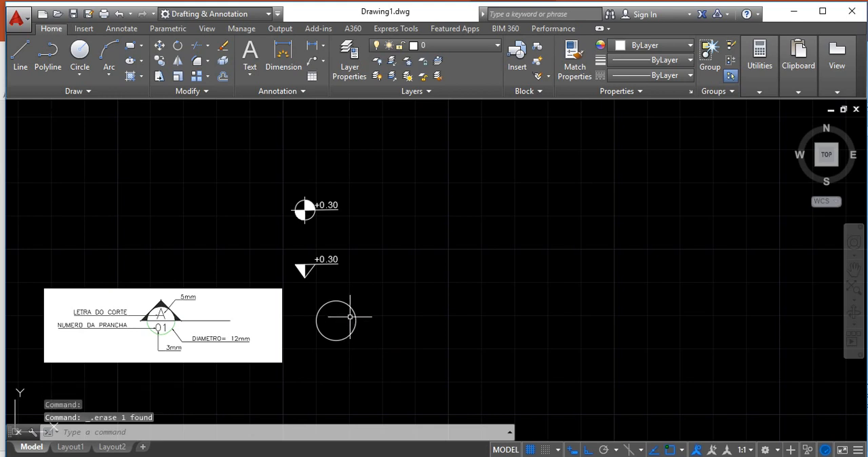
Draw a horizontal line 8 units long from the circle's center to the right
{"action": "left_click", "coordinate": [20, 54]}
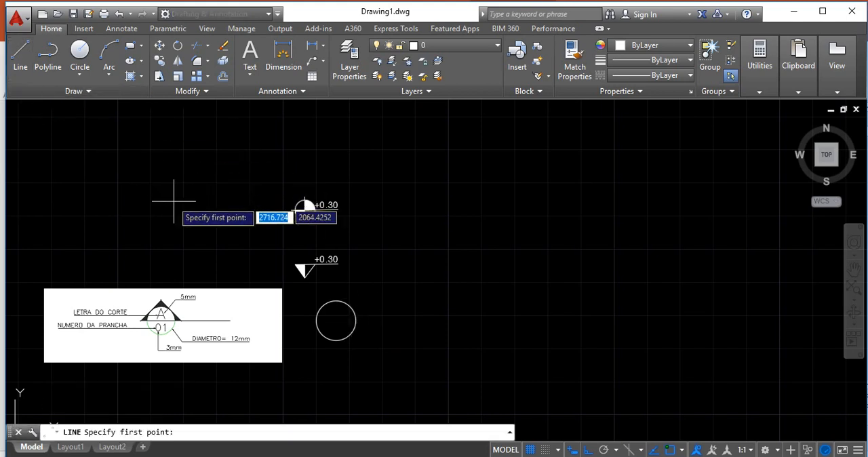
{"action": "left_click", "coordinate": [336, 320]}
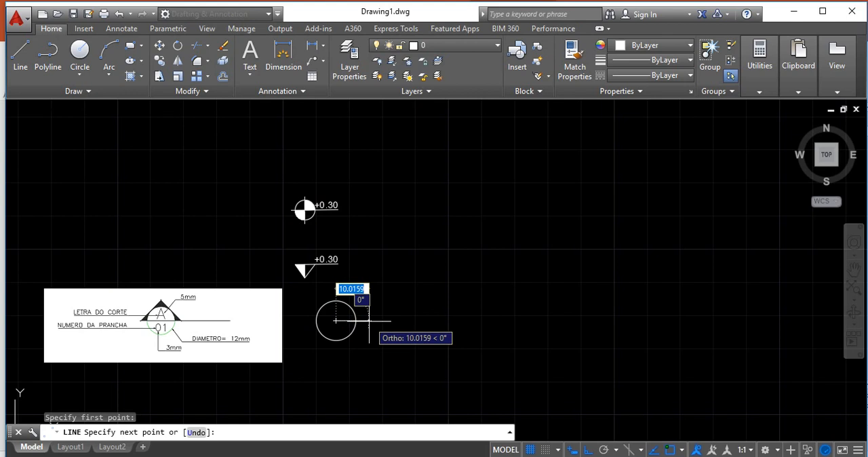
{"action": "type", "text": "8"}
{"action": "key", "text": "Return"}
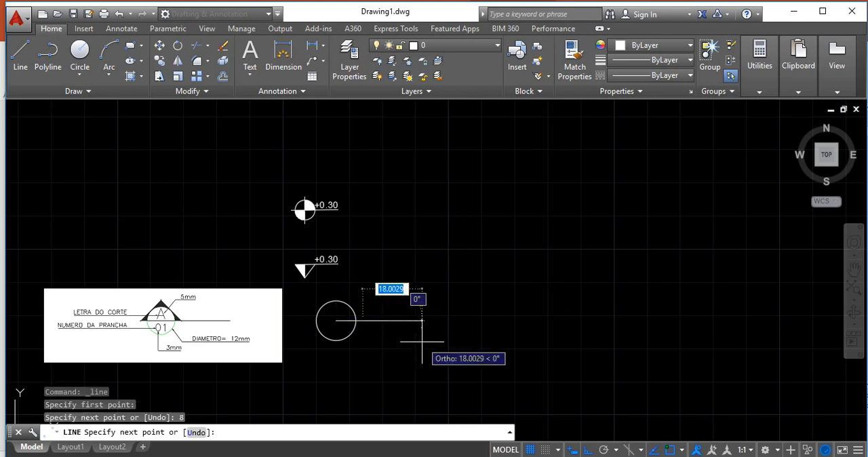
{"action": "key", "text": "Escape"}
Draw a horizontal line 8 units long from the circle's center to the left
{"action": "key", "text": "Return"}
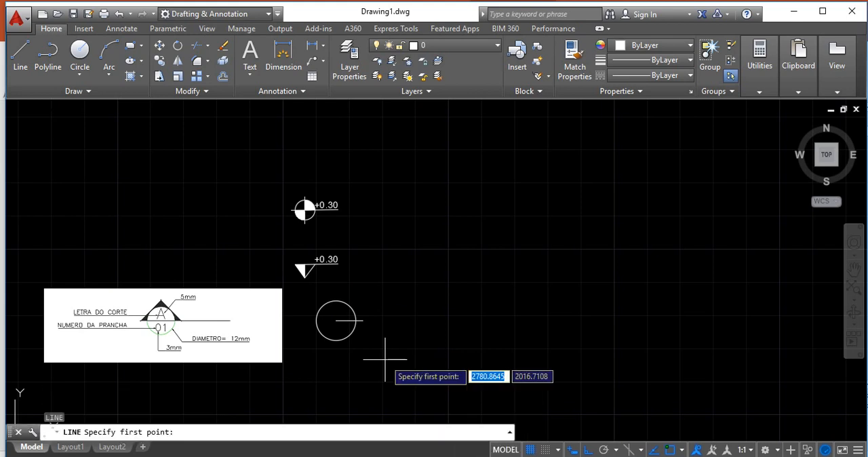
{"action": "left_click", "coordinate": [336, 320]}
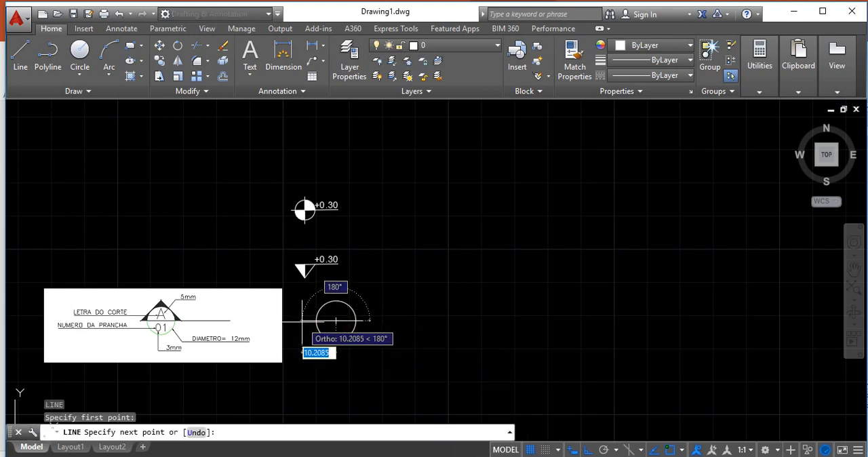
{"action": "type", "text": "8"}
{"action": "key", "text": "Return"}
{"action": "key", "text": "Escape"}
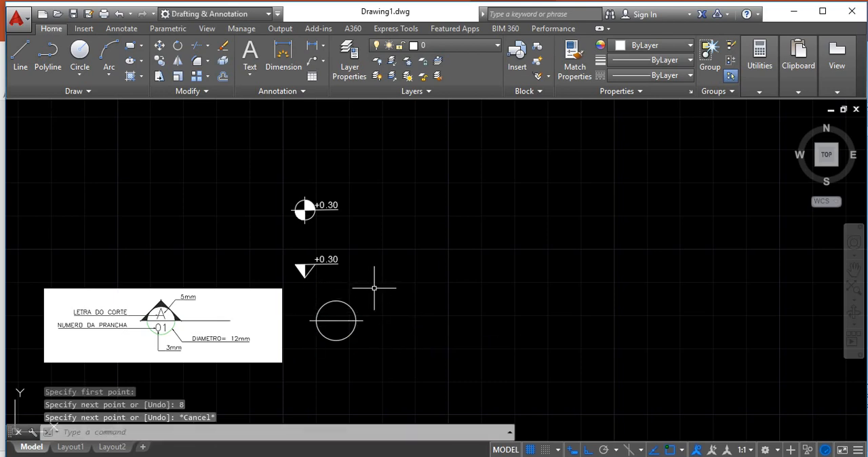
Draw a vertical line 8 units long upward from the circle's center
{"action": "type", "text": "l"}
{"action": "key", "text": "Return"}
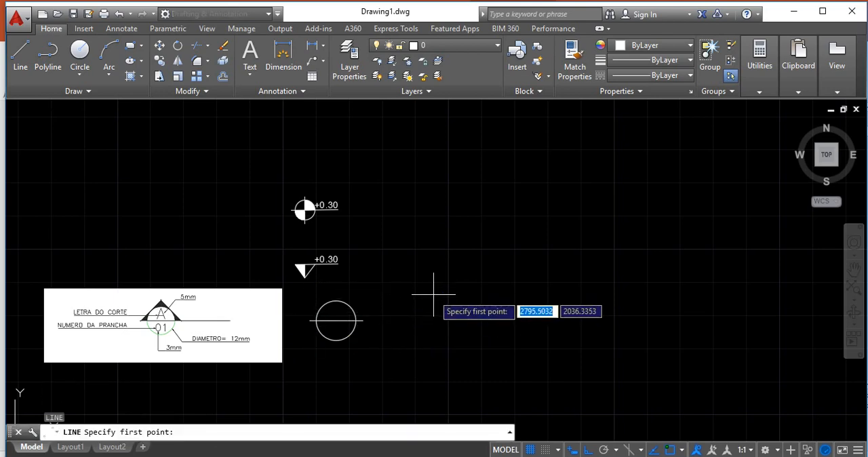
{"action": "left_click", "coordinate": [336, 320]}
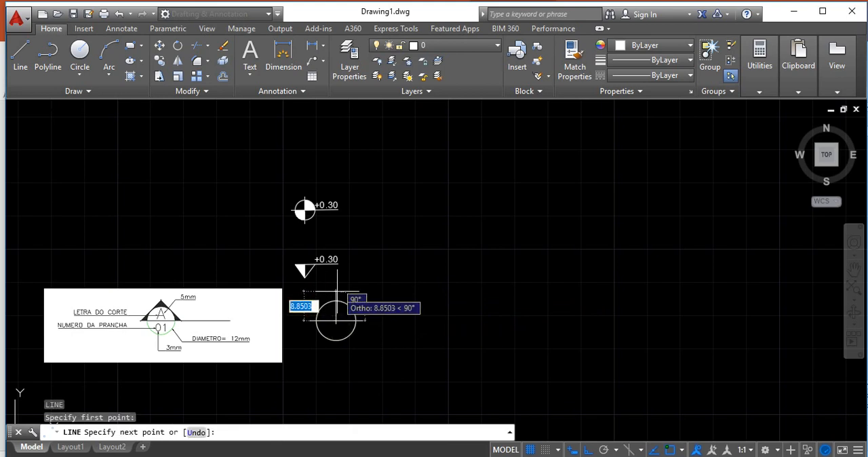
{"action": "type", "text": "8"}
{"action": "key", "text": "Return"}
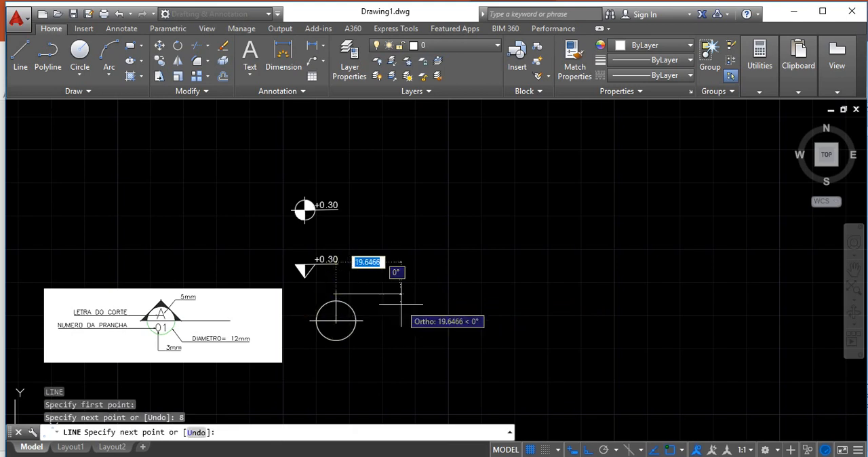
{"action": "key", "text": "Escape"}
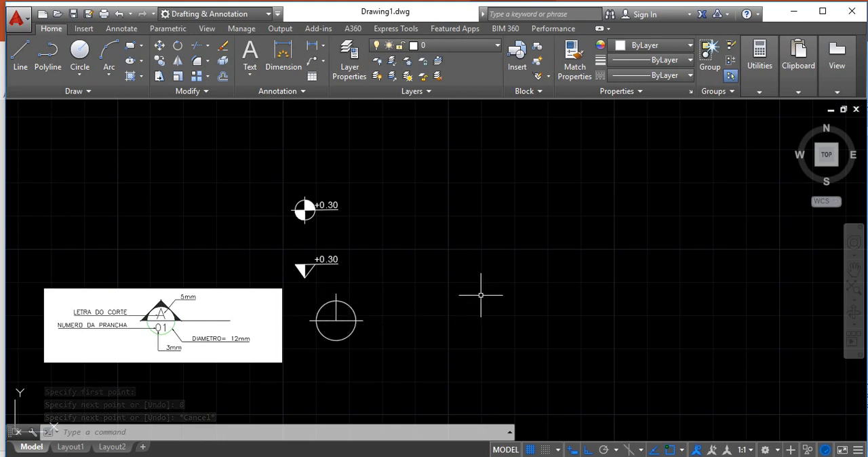
{"action": "left_click", "coordinate": [29, 62]}
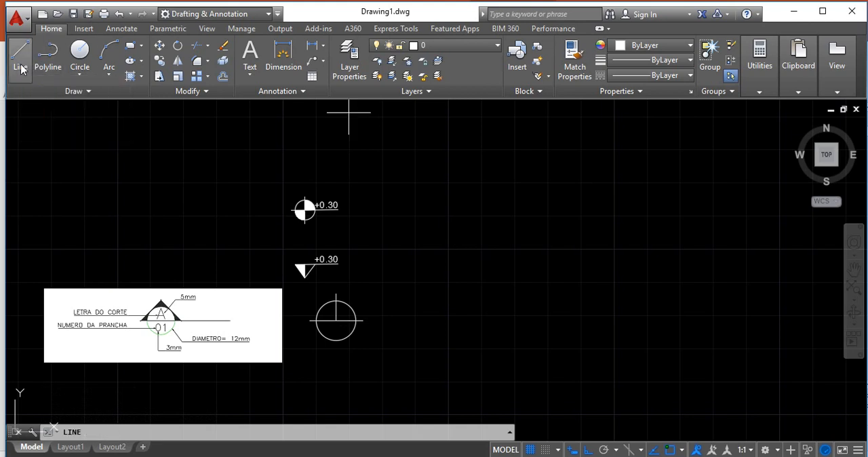
{"action": "left_click", "coordinate": [339, 291]}
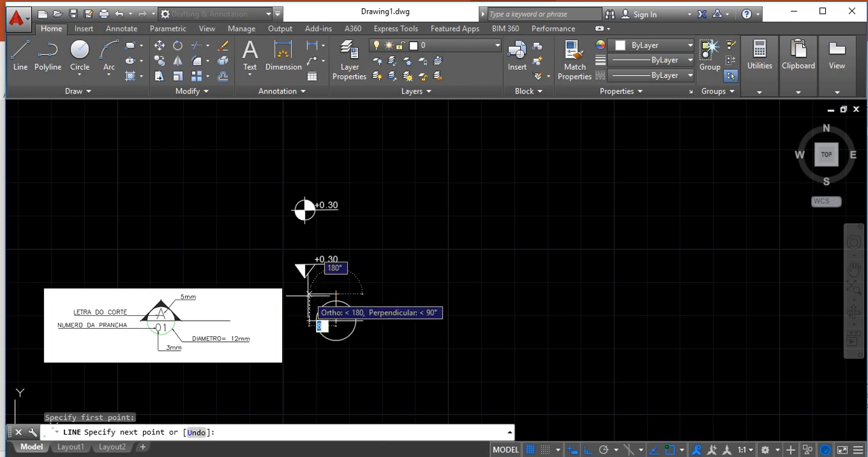
{"action": "key", "text": "Escape"}
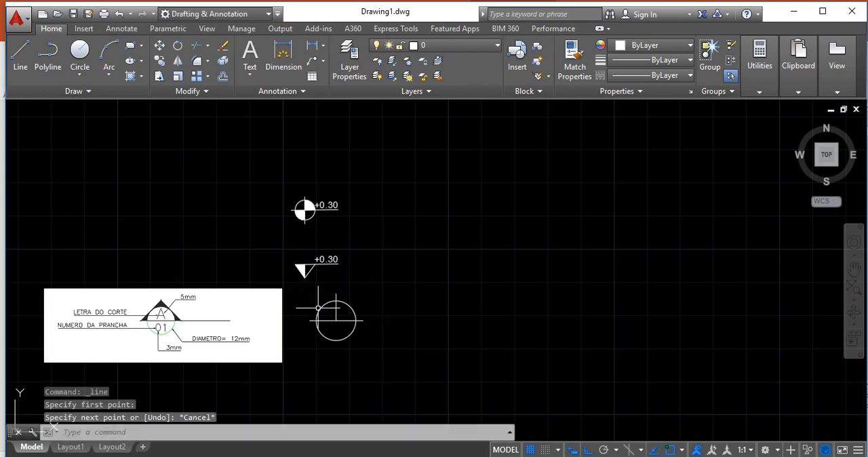
Turn off Ortho mode and abandon the line started at the vertical line's upper end
{"action": "scroll", "coordinate": [349, 347], "scroll_direction": "up", "scroll_amount": 4}
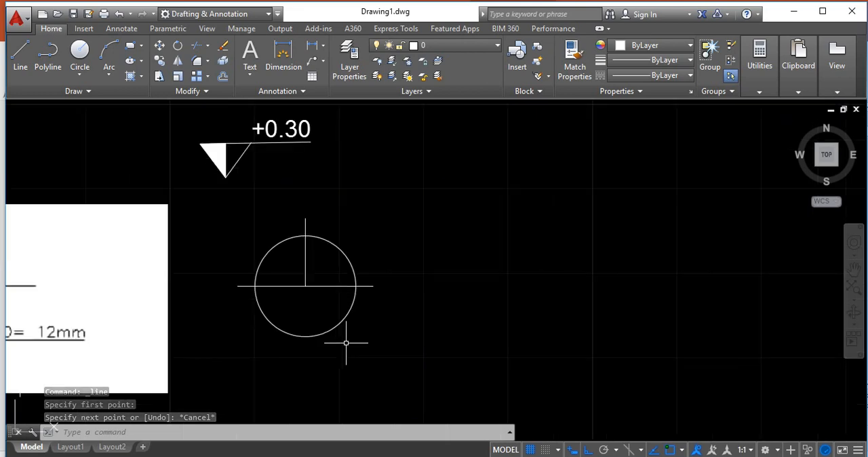
{"action": "left_click", "coordinate": [21, 58]}
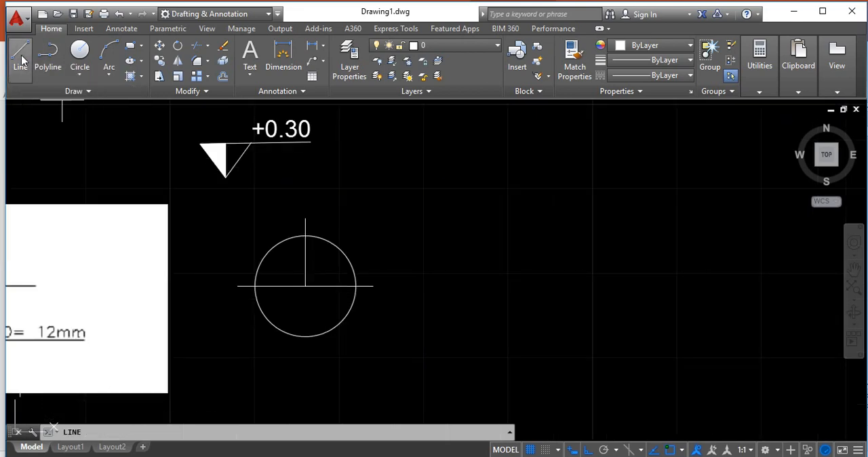
{"action": "left_click", "coordinate": [305, 218]}
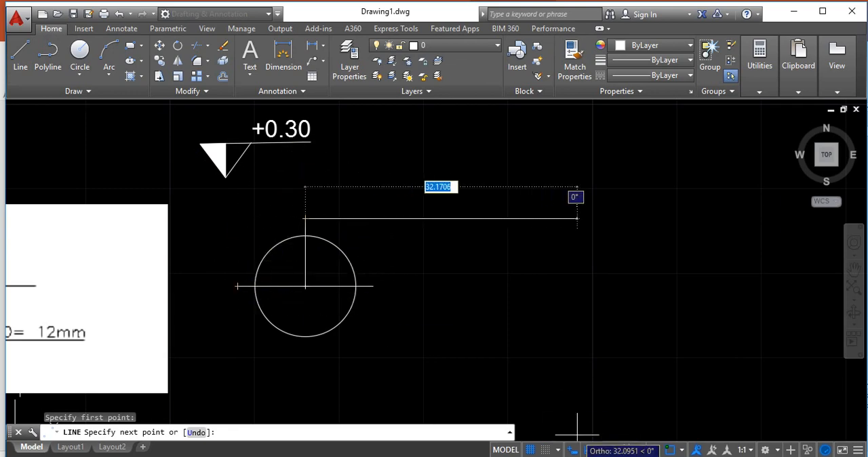
{"action": "left_click", "coordinate": [588, 450]}
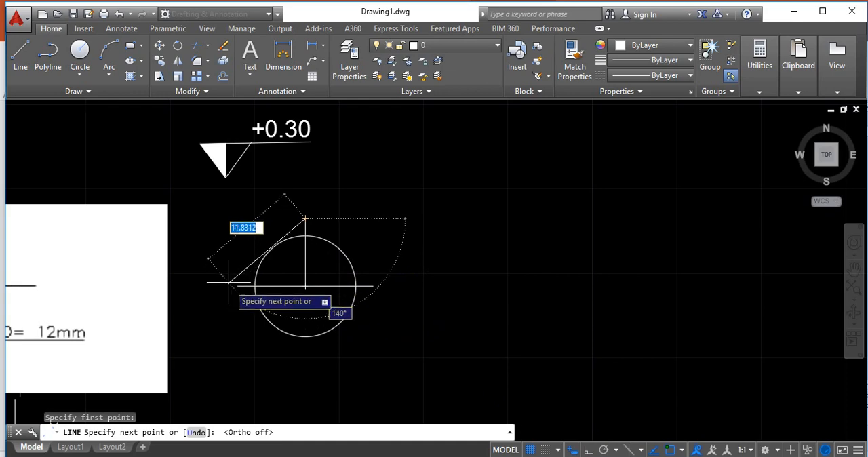
{"action": "key", "text": "Escape"}
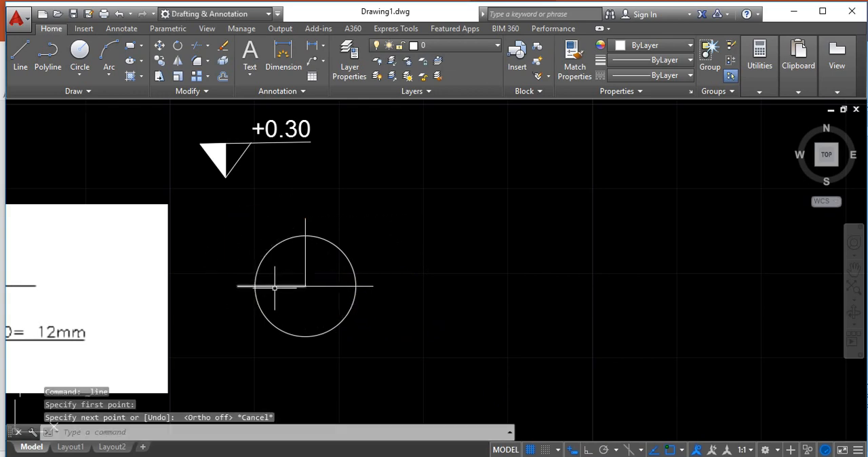
Erase both horizontal lines that run from the circle's center
{"action": "left_click", "coordinate": [272, 286]}
{"action": "left_click", "coordinate": [332, 286]}
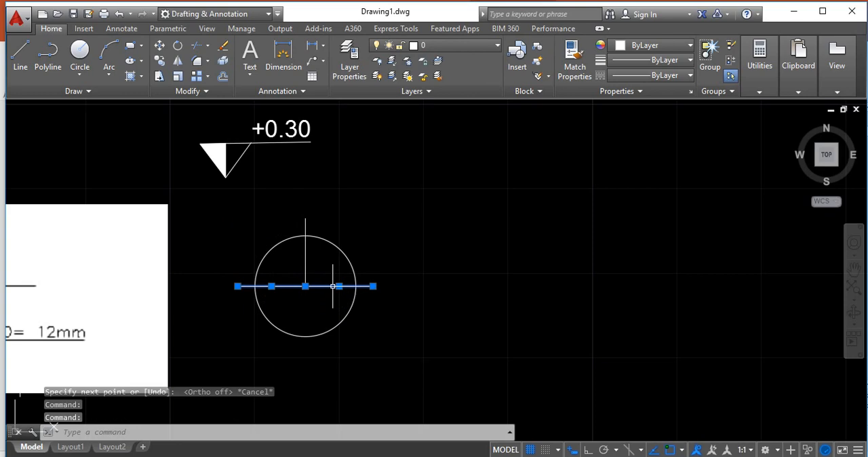
{"action": "key", "text": "Delete"}
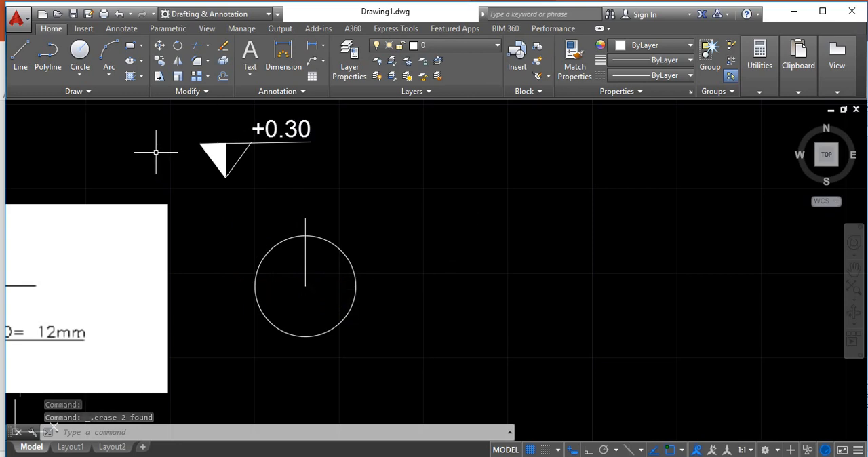
Draw a horizontal line 8.5 units long from the circle's center to the right
{"action": "left_click", "coordinate": [19, 69]}
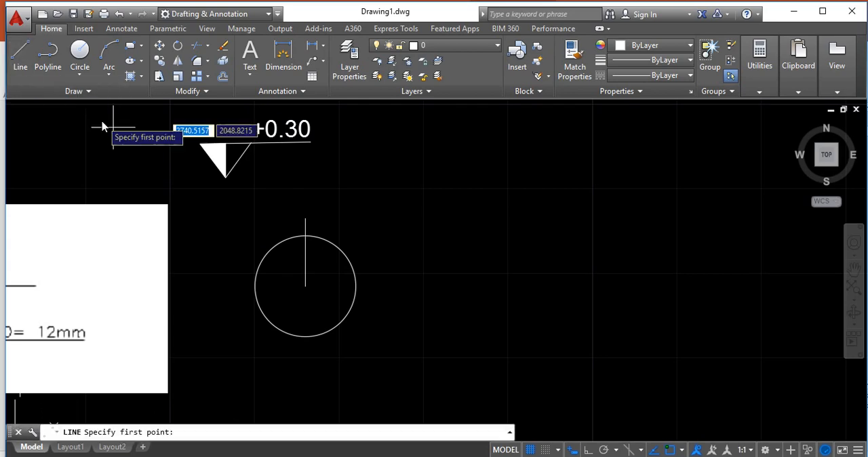
{"action": "left_click", "coordinate": [305, 285]}
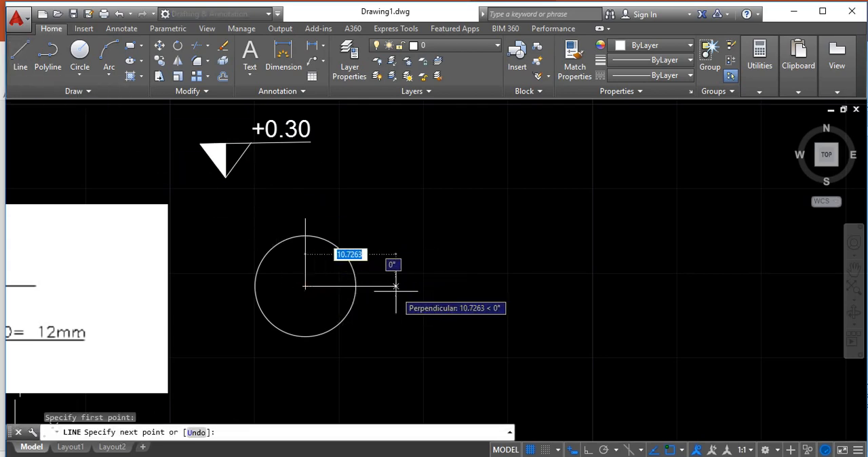
{"action": "type", "text": "8"}
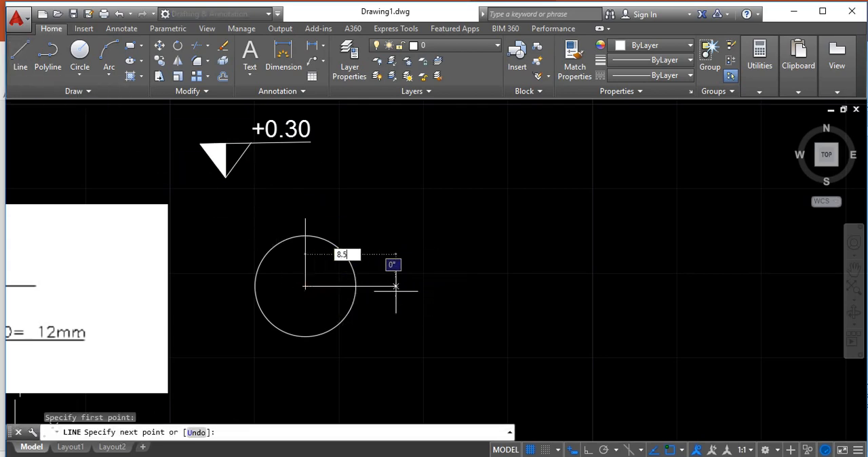
{"action": "type", "text": ".5"}
{"action": "key", "text": "Return"}
{"action": "key", "text": "Escape"}
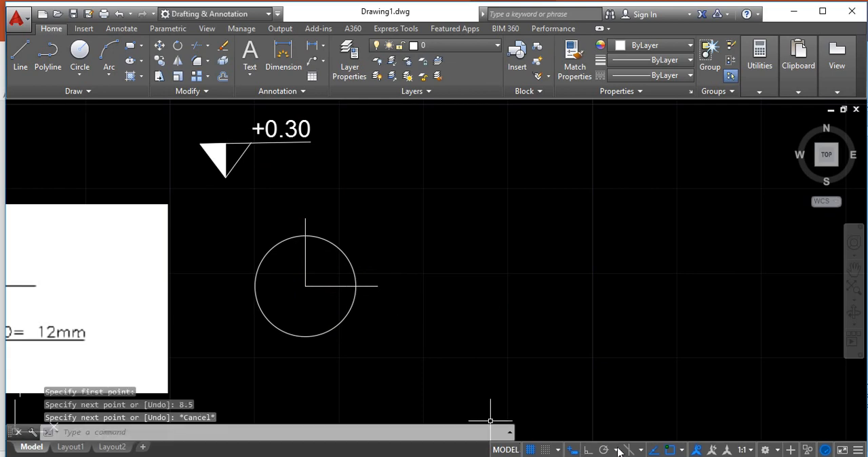
Try a slanted line from the vertical line's upper end to the 8.5-unit line's end, and erase the 8.5-unit line
{"action": "left_click", "coordinate": [20, 58]}
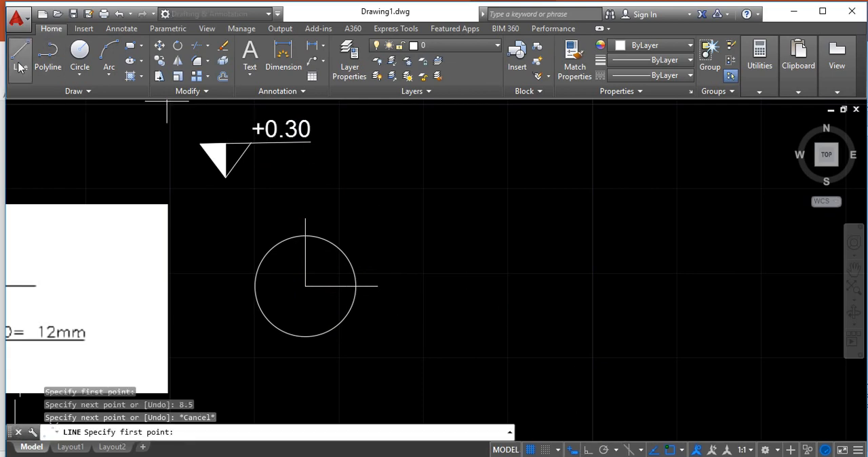
{"action": "left_click", "coordinate": [306, 219]}
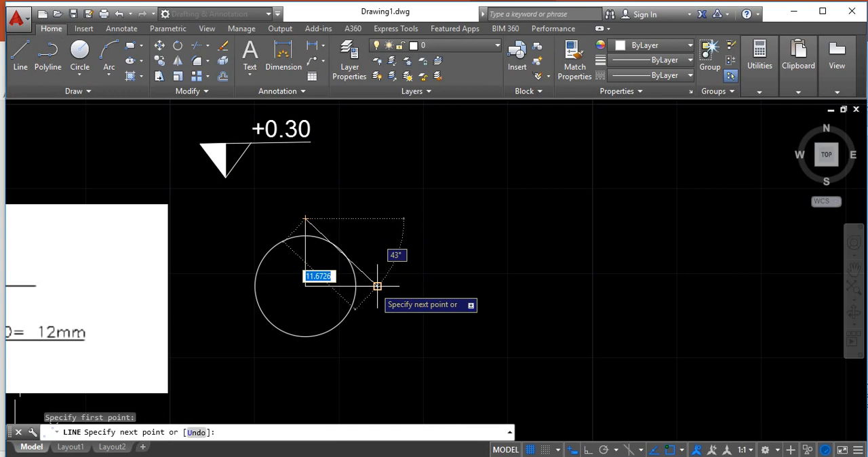
{"action": "key", "text": "Escape"}
{"action": "left_click", "coordinate": [377, 286]}
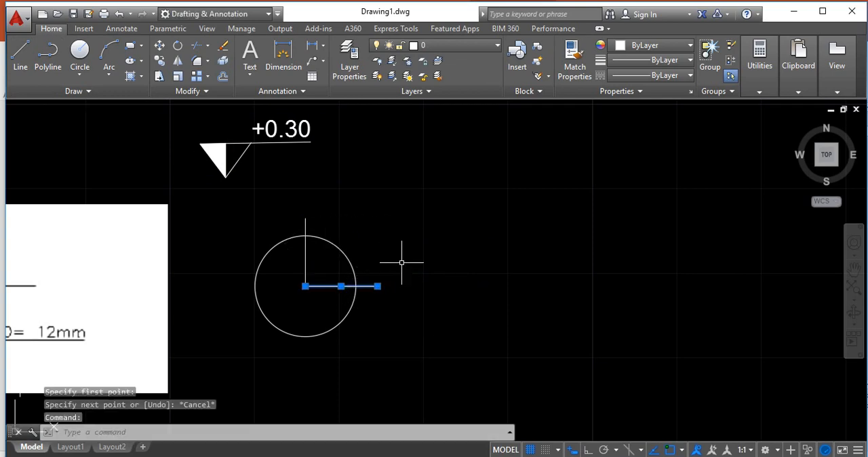
{"action": "key", "text": "Delete"}
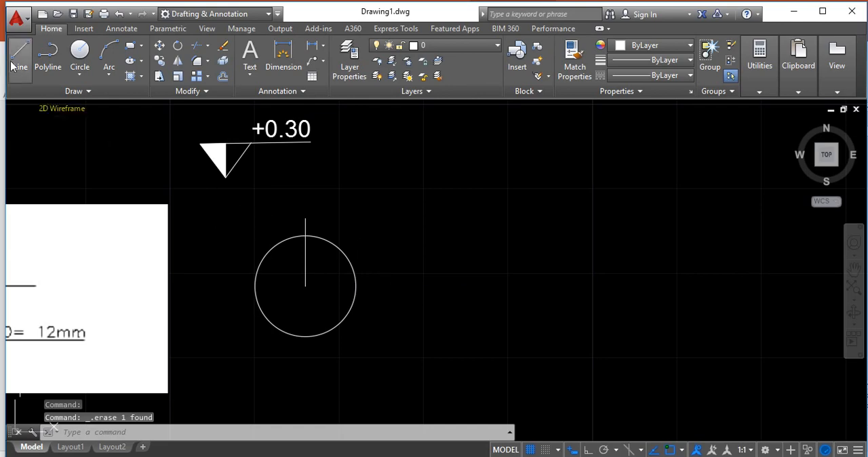
Draw a horizontal line 9 units long from the circle's center to the right
{"action": "left_click", "coordinate": [21, 55]}
{"action": "left_click", "coordinate": [306, 286]}
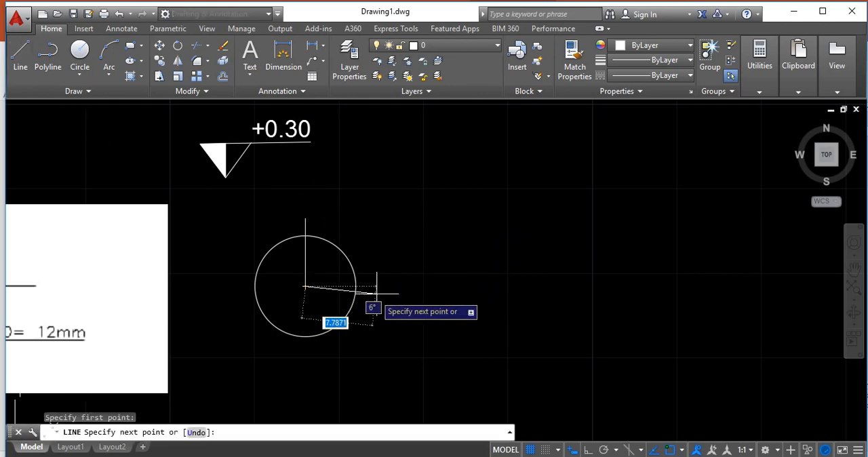
{"action": "type", "text": "9"}
{"action": "key", "text": "Return"}
{"action": "key", "text": "BackSpace"}
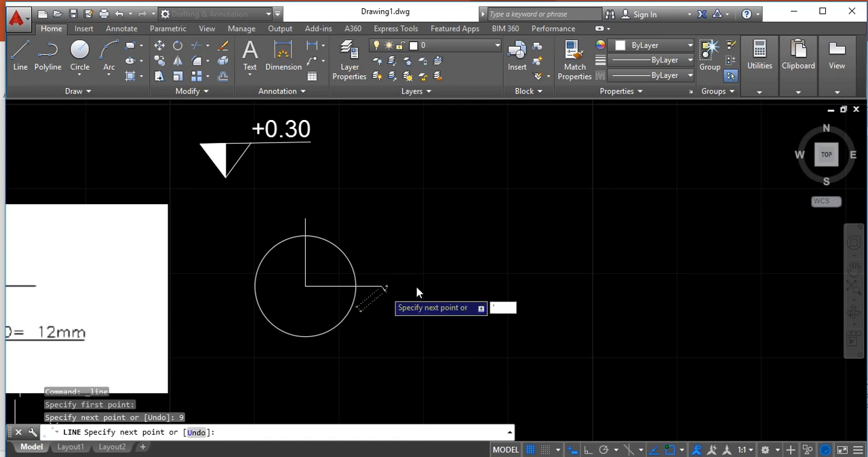
{"action": "key", "text": "Escape"}
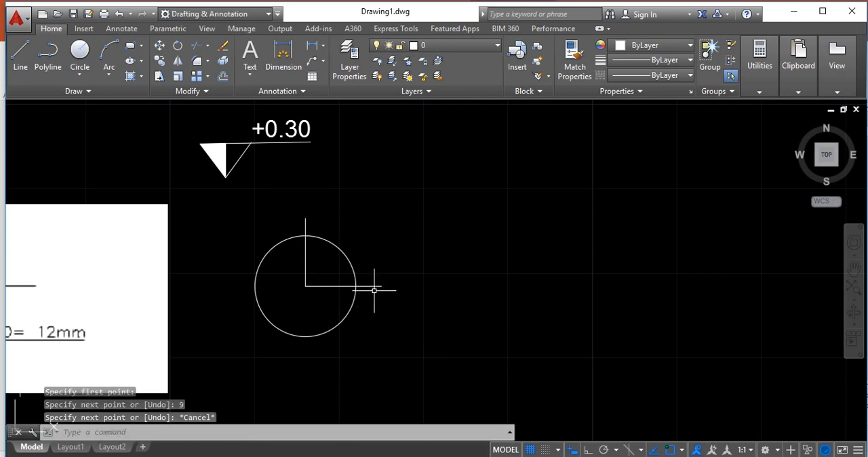
Draw the triangle's right side from the vertical line's upper end to the right end of the horizontal line
{"action": "left_click", "coordinate": [21, 59]}
{"action": "left_click", "coordinate": [305, 218]}
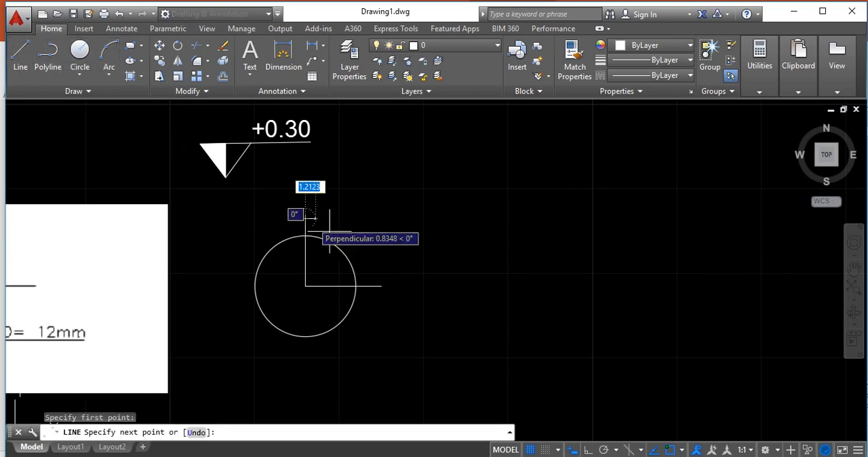
{"action": "left_click", "coordinate": [382, 286]}
{"action": "key", "text": "Escape"}
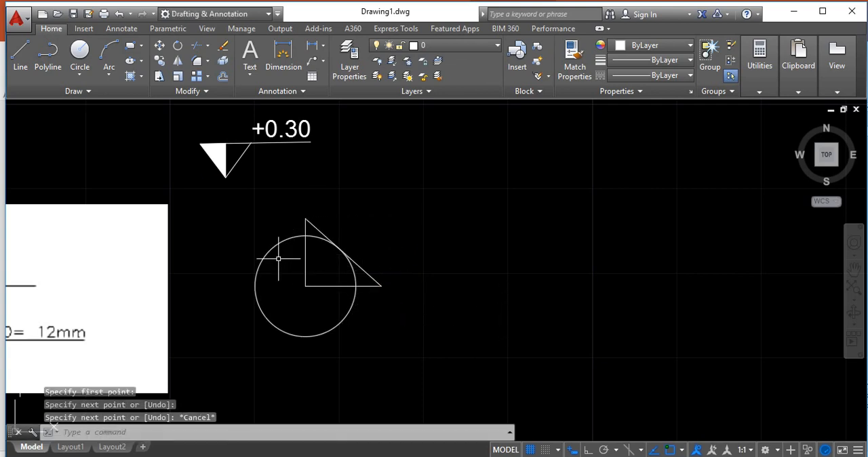
Draw a horizontal line 9 units long from the circle's center to the left
{"action": "key", "text": "Return"}
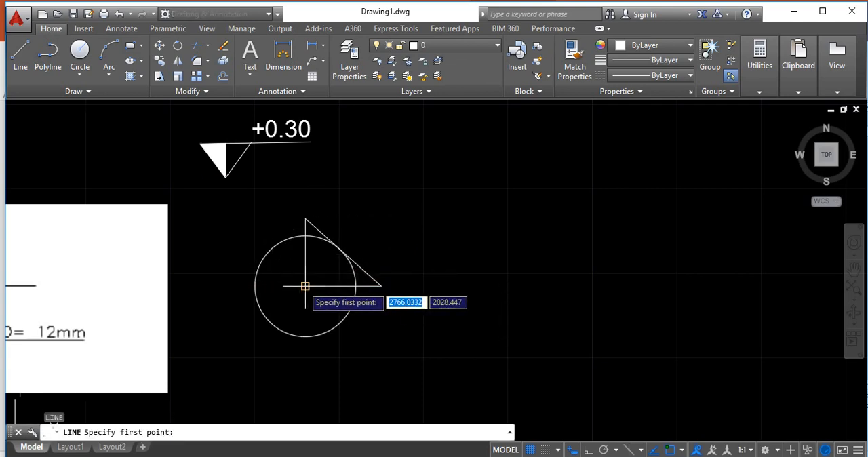
{"action": "left_click", "coordinate": [306, 287]}
{"action": "type", "text": "9"}
{"action": "key", "text": "Return"}
{"action": "key", "text": "Escape"}
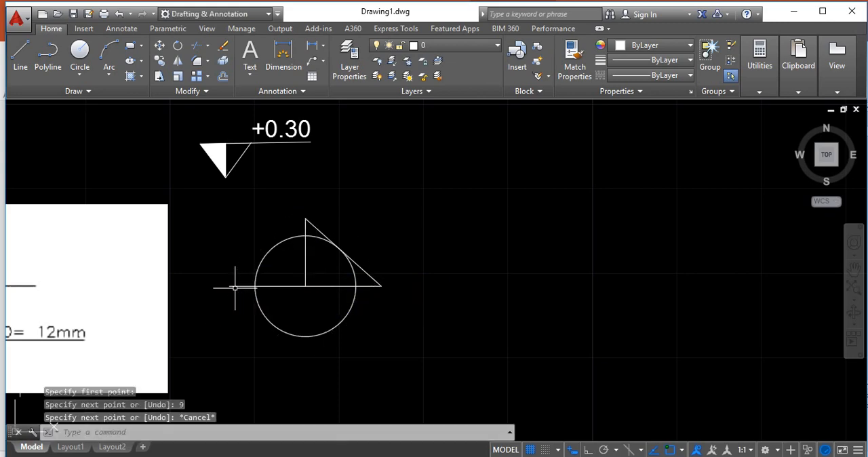
Draw the triangle's left side from the horizontal line's left end to the apex, and erase the vertical line inside the circle
{"action": "type", "text": "l"}
{"action": "key", "text": "Return"}
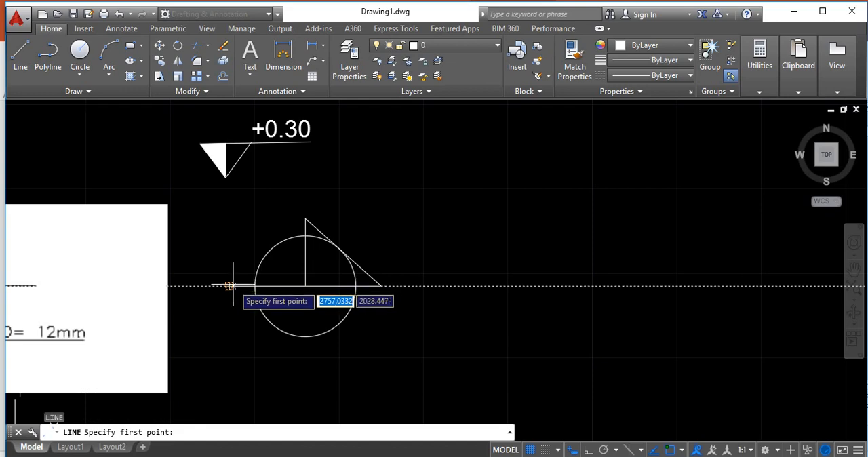
{"action": "left_click", "coordinate": [231, 285]}
{"action": "left_click", "coordinate": [305, 219]}
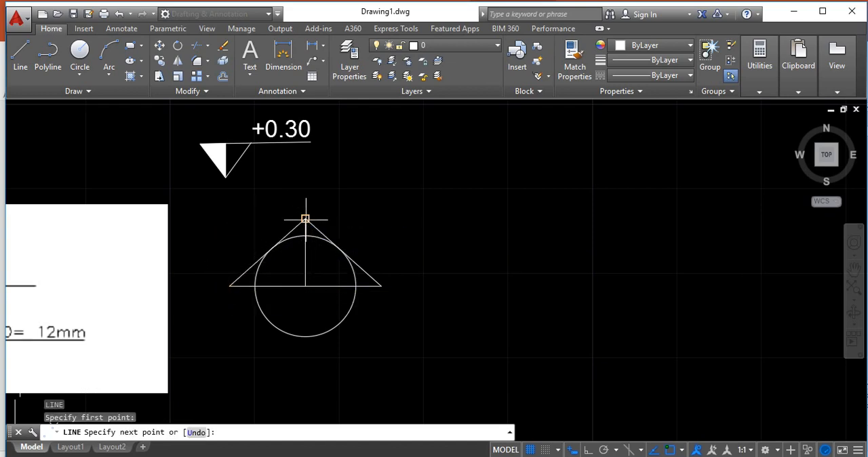
{"action": "key", "text": "Return"}
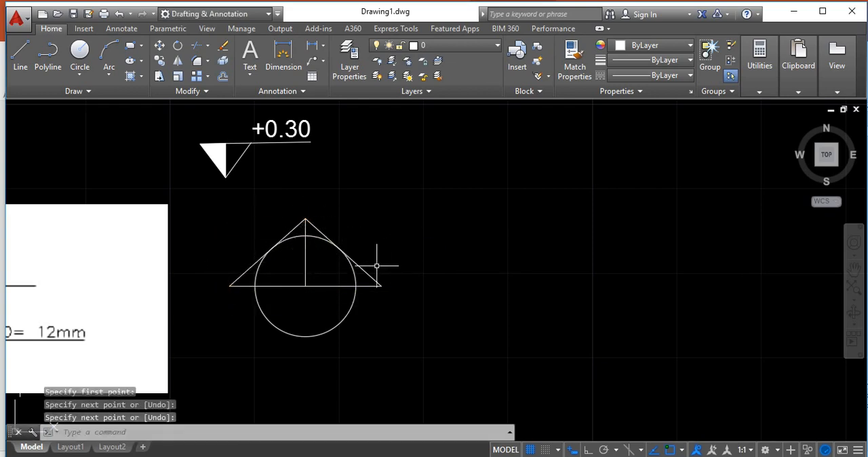
{"action": "left_click", "coordinate": [306, 265]}
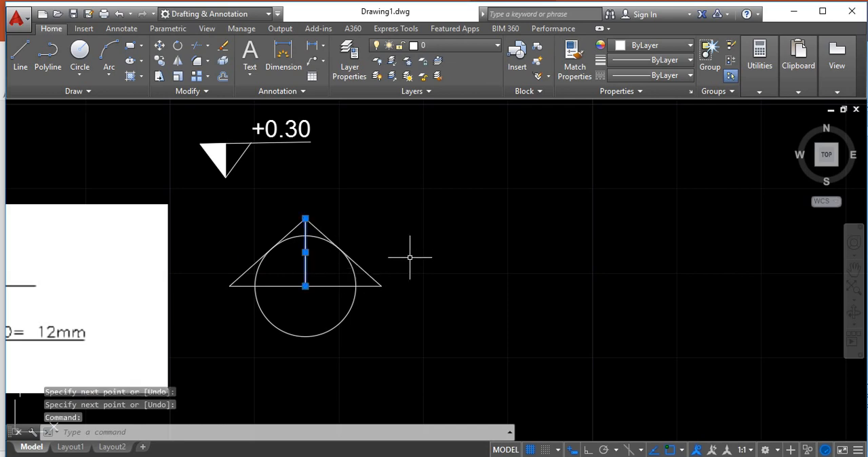
{"action": "key", "text": "Delete"}
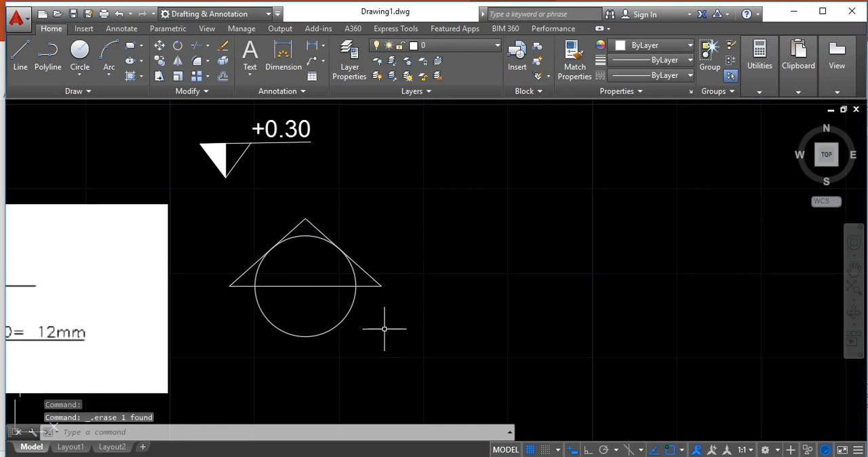
Fill the three areas between the triangle and the circle, at the apex and both base corners, with a solid hatch
{"action": "type", "text": "h"}
{"action": "key", "text": "Return"}
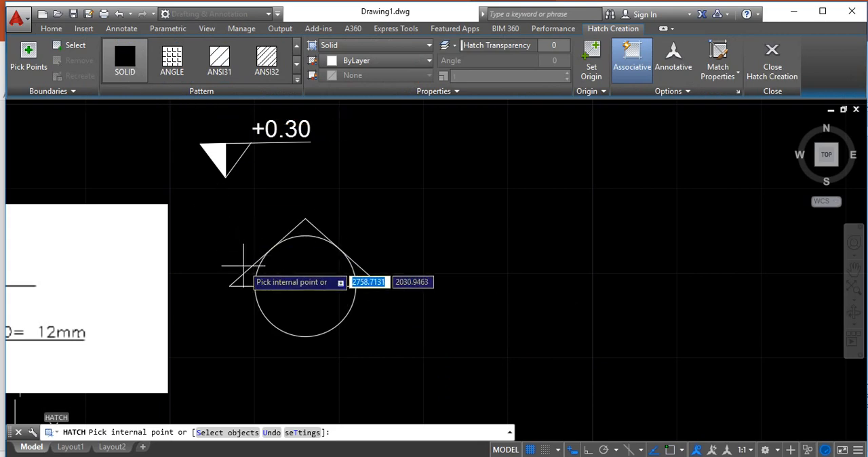
{"action": "left_click", "coordinate": [248, 278]}
{"action": "left_click", "coordinate": [305, 228]}
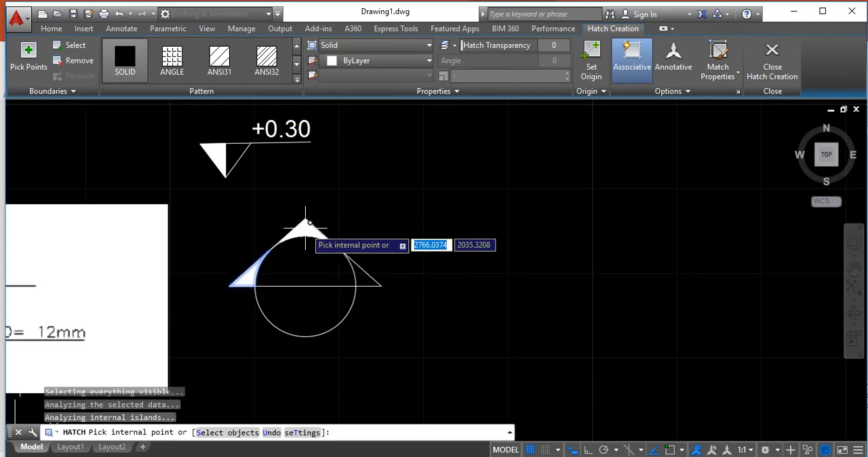
{"action": "left_click", "coordinate": [367, 278]}
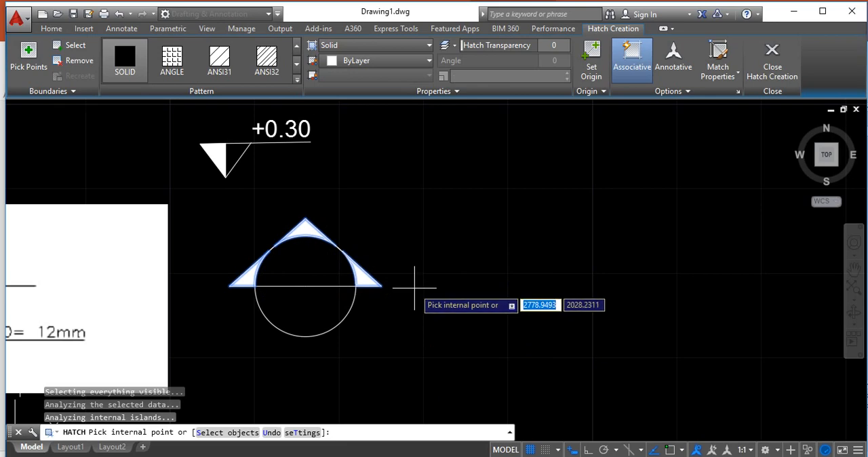
{"action": "key", "text": "Return"}
Examine the reference image's section symbol, comparing its letter, sheet number, text heights and extended base line with the drawn symbol
{"action": "scroll", "coordinate": [414, 287], "scroll_direction": "down", "scroll_amount": 2}
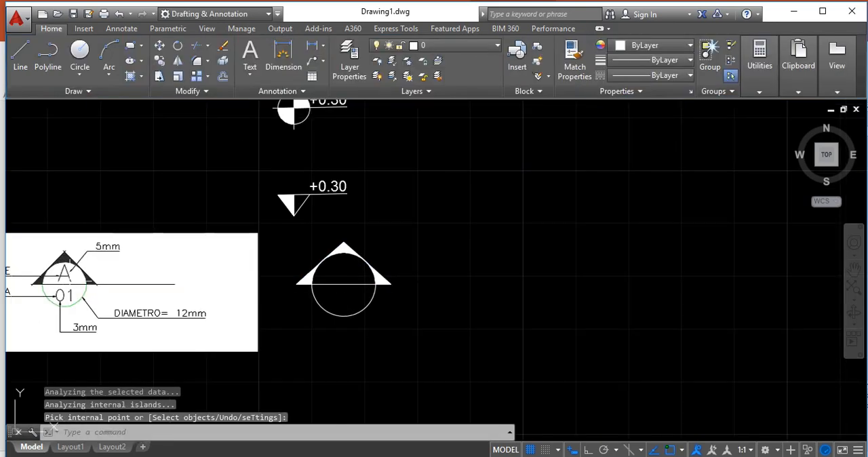
{"action": "scroll", "coordinate": [349, 316], "scroll_direction": "up", "scroll_amount": 2}
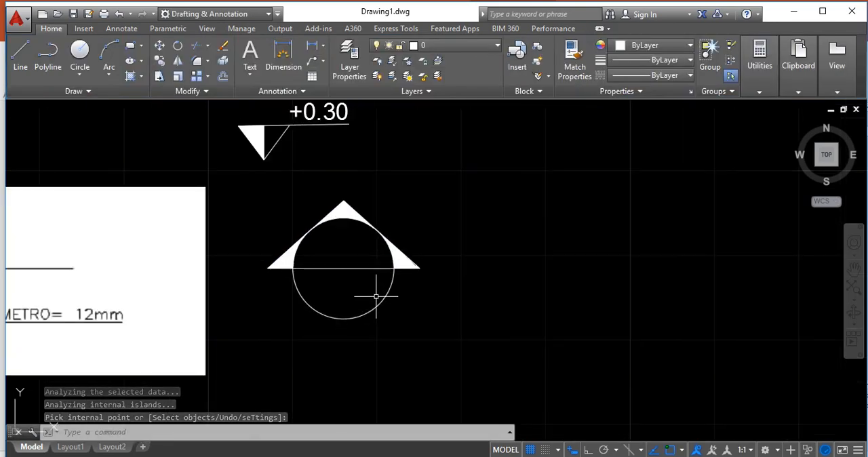
{"action": "scroll", "coordinate": [362, 305], "scroll_direction": "down", "scroll_amount": 2}
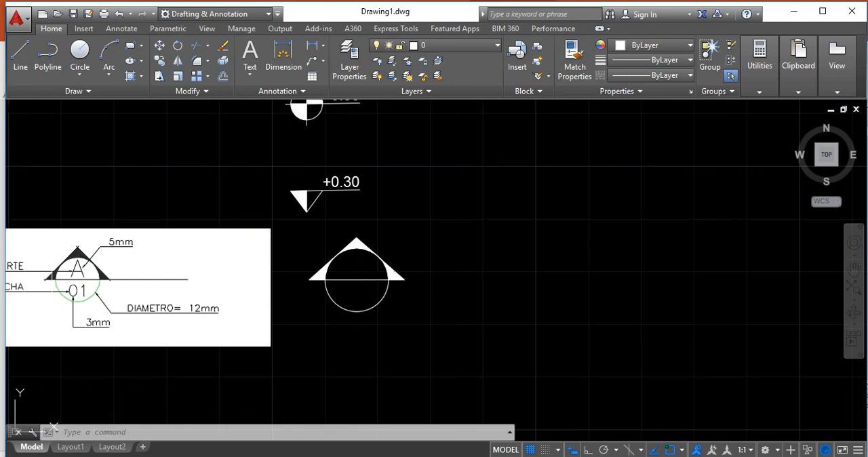
{"action": "scroll", "coordinate": [52, 277], "scroll_direction": "up", "scroll_amount": 4}
{"action": "scroll", "coordinate": [109, 268], "scroll_direction": "down", "scroll_amount": 3}
{"action": "scroll", "coordinate": [161, 259], "scroll_direction": "up", "scroll_amount": 3}
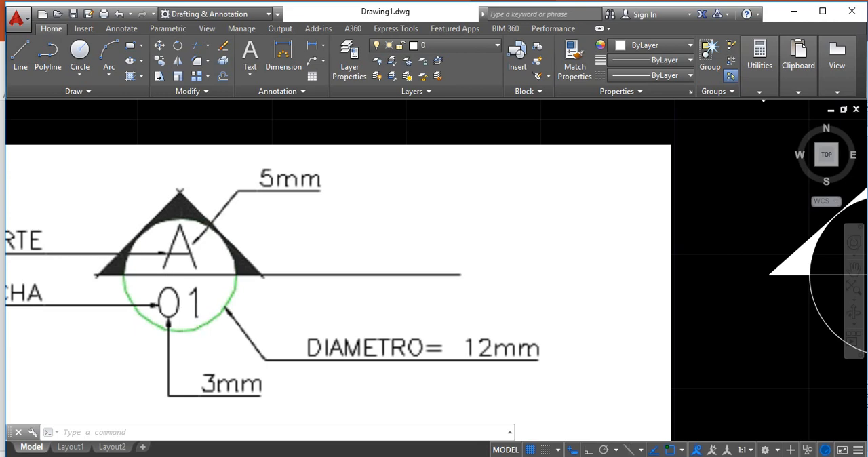
{"action": "scroll", "coordinate": [306, 319], "scroll_direction": "down", "scroll_amount": 4}
{"action": "scroll", "coordinate": [305, 319], "scroll_direction": "up", "scroll_amount": 1}
{"action": "scroll", "coordinate": [305, 319], "scroll_direction": "down", "scroll_amount": 1}
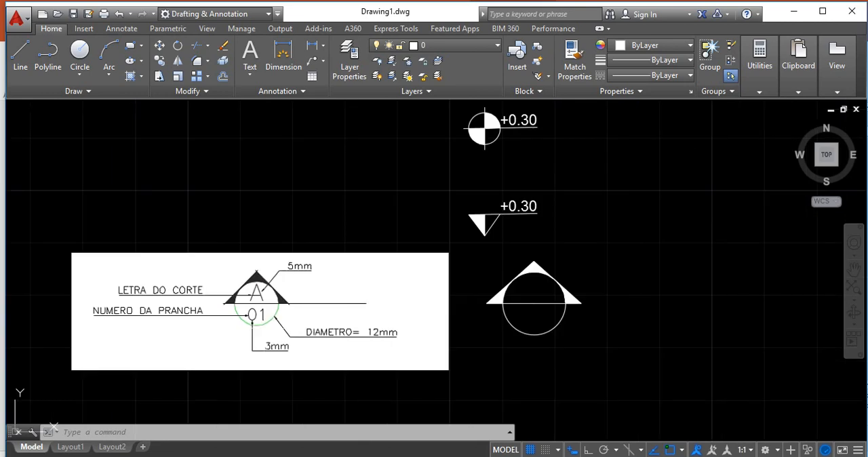
Add the multiline text "A" inside the upper half of the section symbol's circle and shift it slightly down toward the horizontal line
{"action": "scroll", "coordinate": [203, 329], "scroll_direction": "up", "scroll_amount": 2}
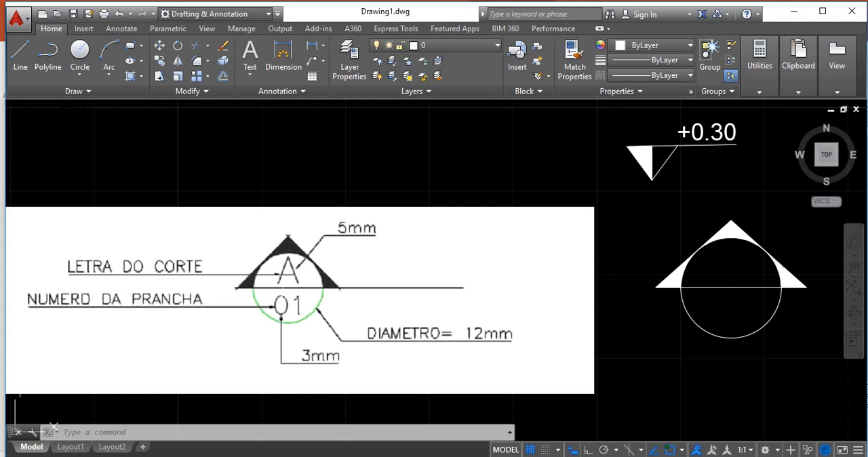
{"action": "scroll", "coordinate": [326, 288], "scroll_direction": "down", "scroll_amount": 3}
{"action": "scroll", "coordinate": [658, 291], "scroll_direction": "up", "scroll_amount": 3}
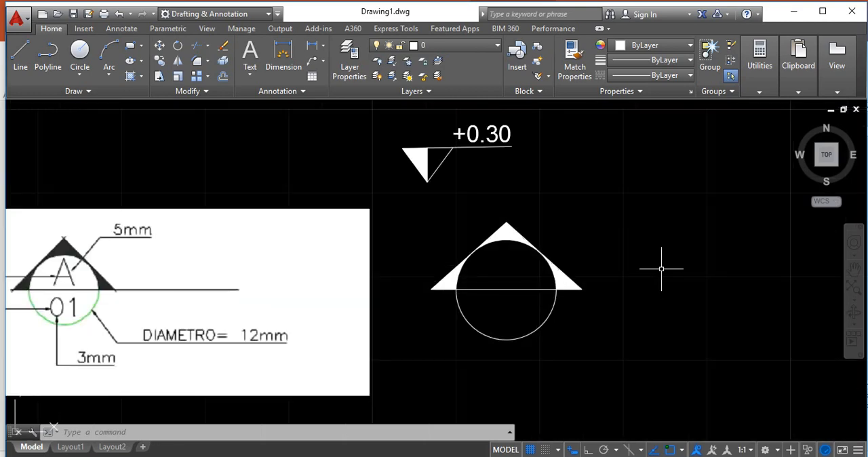
{"action": "scroll", "coordinate": [661, 268], "scroll_direction": "up", "scroll_amount": 2}
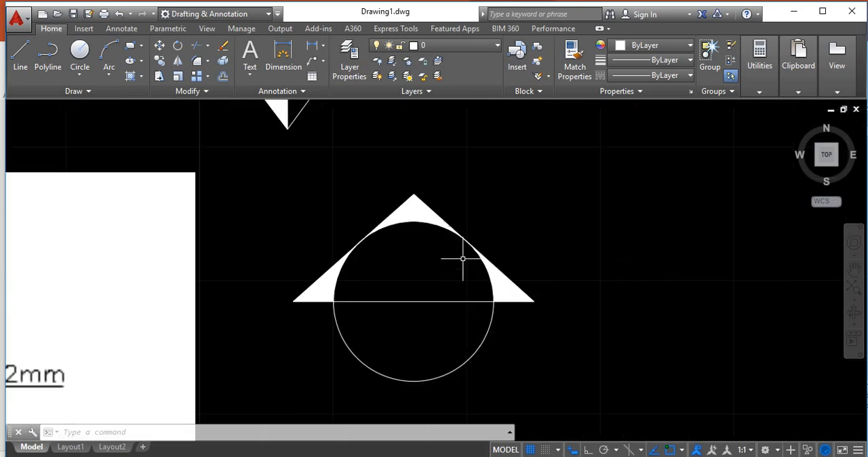
{"action": "left_click", "coordinate": [82, 29]}
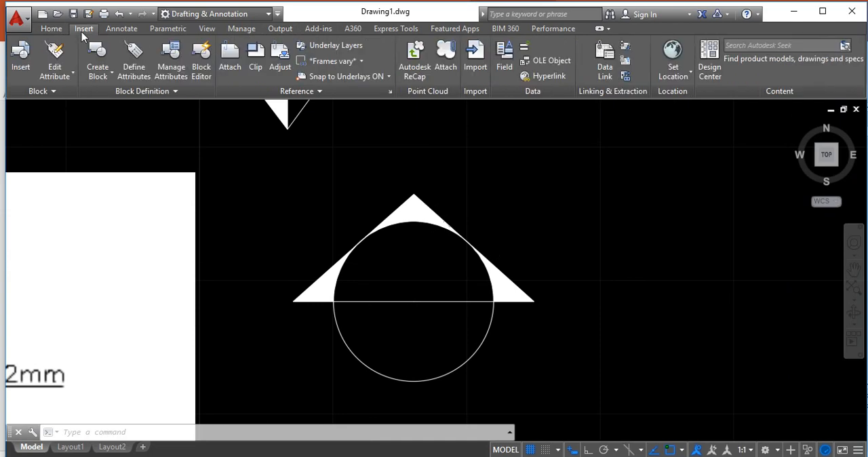
{"action": "left_click", "coordinate": [133, 29]}
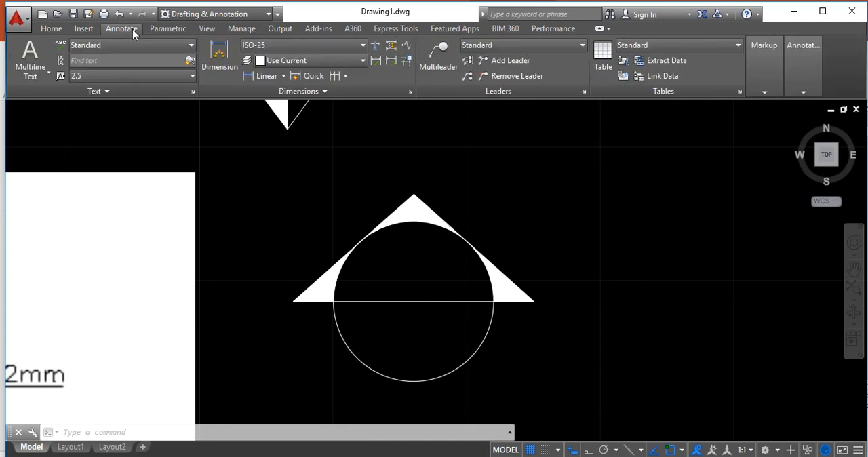
{"action": "left_click", "coordinate": [41, 62]}
{"action": "left_click", "coordinate": [394, 251]}
{"action": "left_click", "coordinate": [433, 286]}
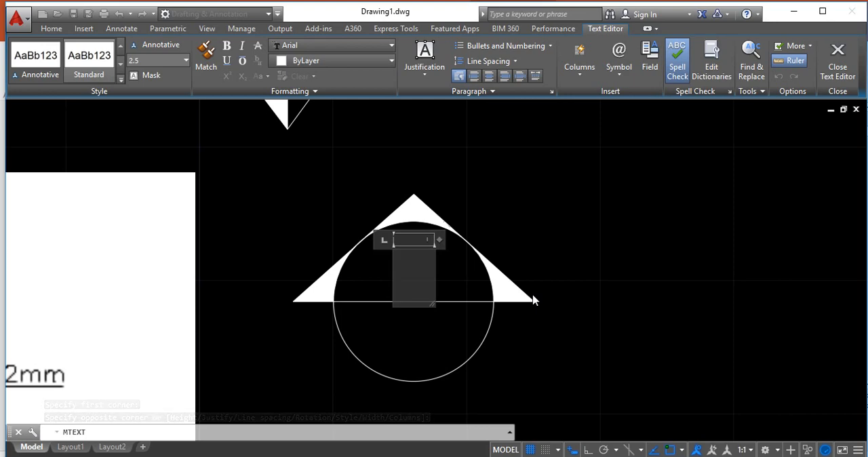
{"action": "type", "text": "A"}
{"action": "left_click", "coordinate": [480, 293]}
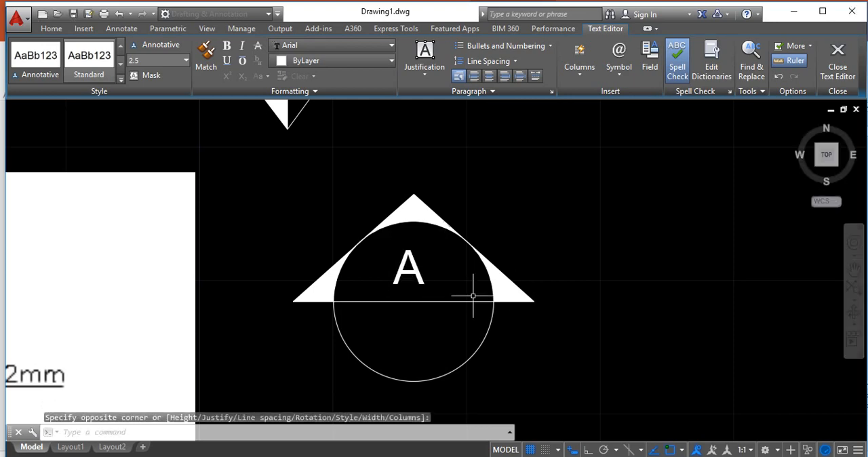
{"action": "left_click", "coordinate": [401, 267]}
{"action": "left_click_drag", "start_coordinate": [411, 272], "coordinate": [418, 289]}
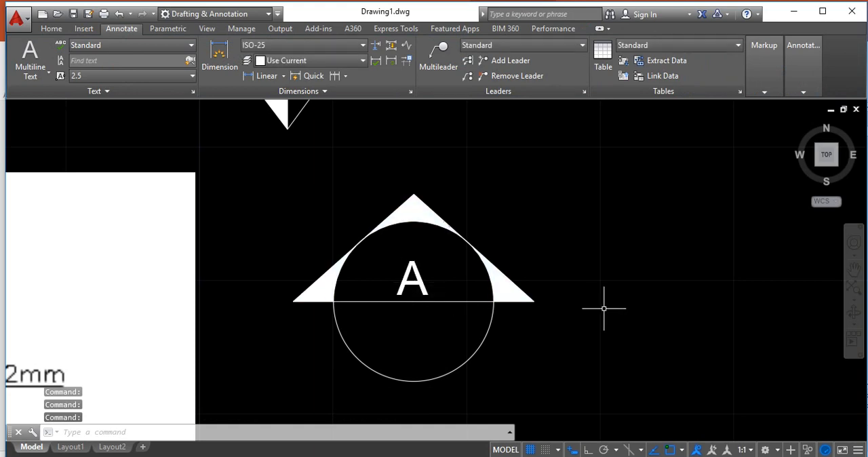
Set the text height of the letter A to 5
{"action": "left_click", "coordinate": [414, 280]}
{"action": "right_click", "coordinate": [421, 286]}
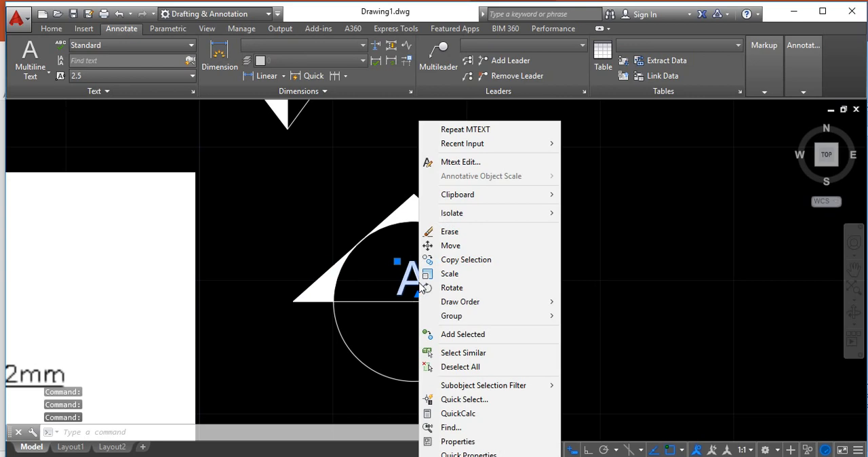
{"action": "left_click", "coordinate": [461, 442]}
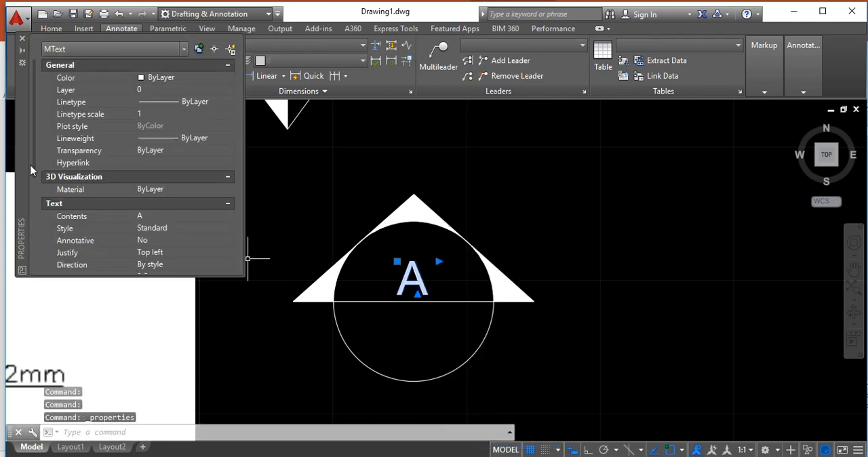
{"action": "left_click_drag", "start_coordinate": [35, 166], "coordinate": [34, 212]}
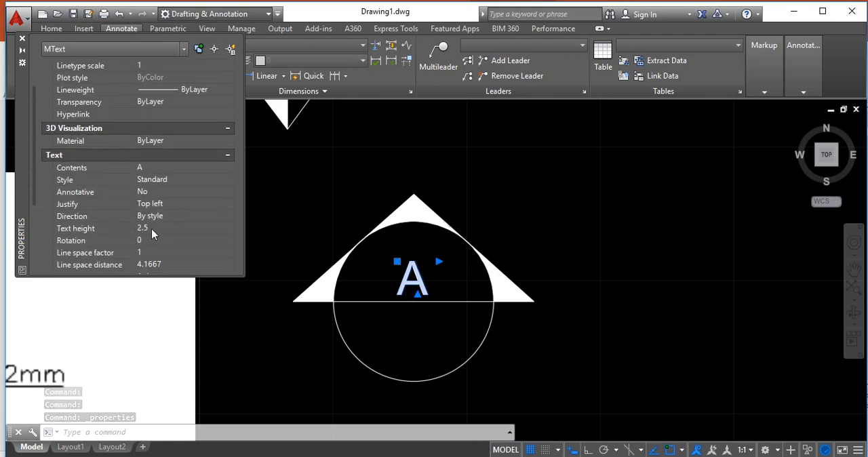
{"action": "left_click", "coordinate": [153, 228]}
{"action": "type", "text": "5"}
{"action": "left_click", "coordinate": [22, 38]}
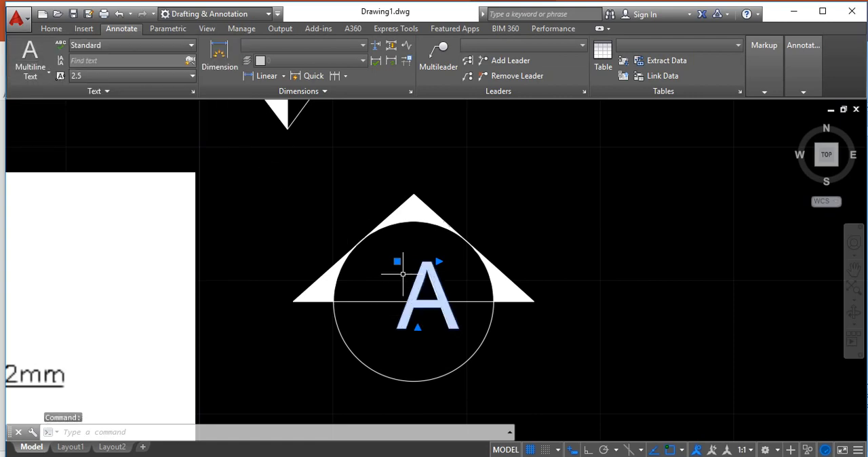
Try to move the enlarged letter A up into the circle's upper half
{"action": "left_click", "coordinate": [407, 291]}
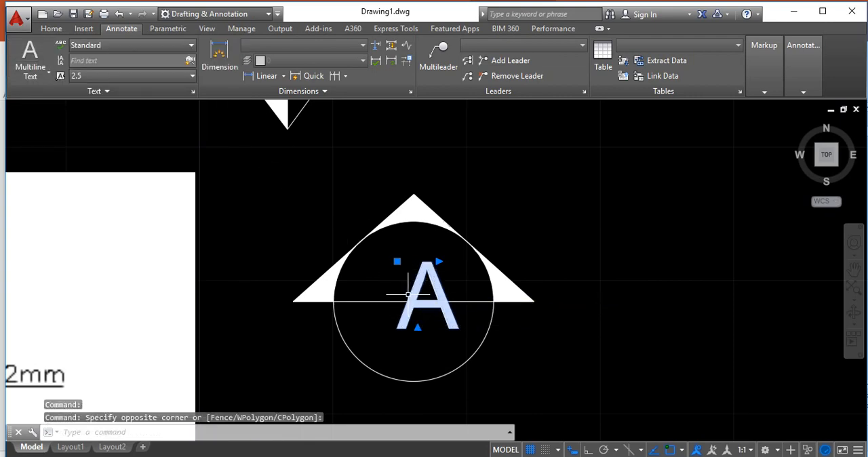
{"action": "key", "text": "Escape"}
{"action": "type", "text": "m"}
{"action": "key", "text": "Return"}
{"action": "left_click", "coordinate": [419, 291]}
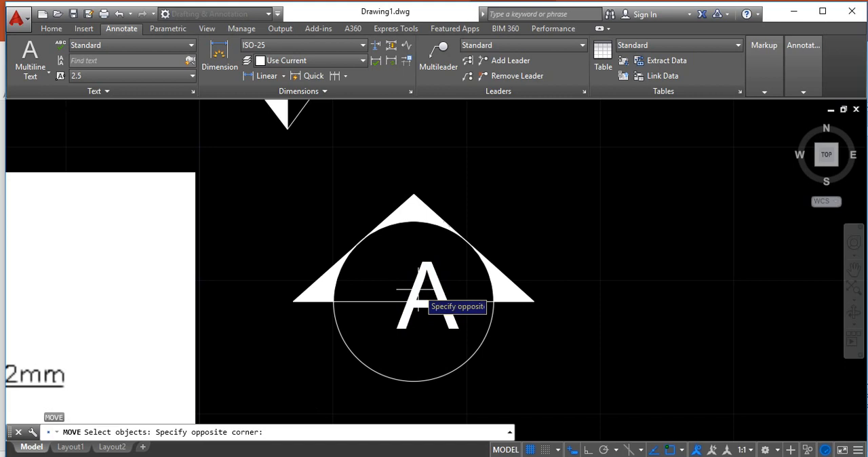
{"action": "left_click", "coordinate": [411, 295]}
{"action": "key", "text": "Return"}
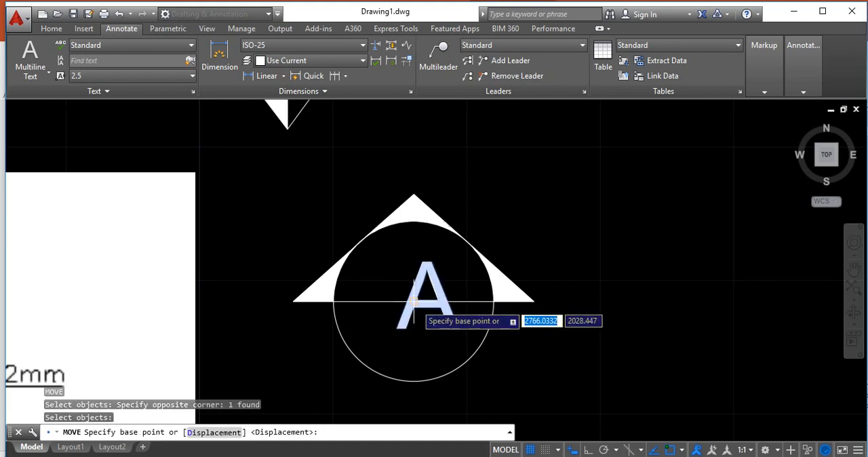
{"action": "left_click", "coordinate": [413, 301]}
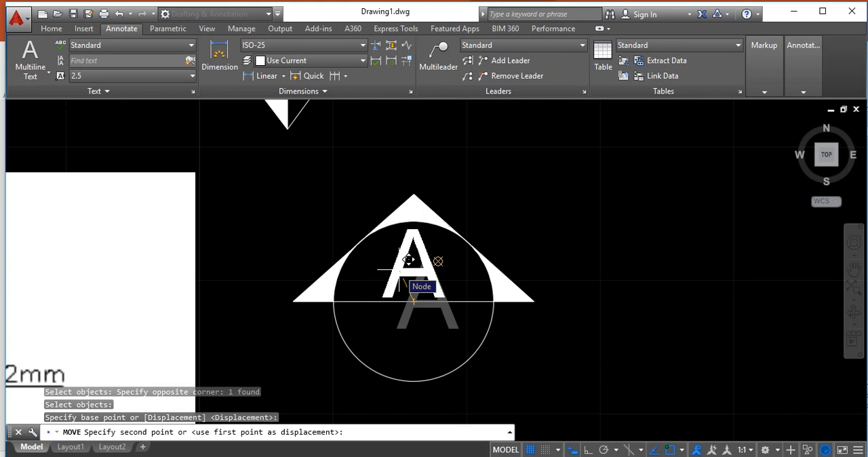
{"action": "left_click", "coordinate": [440, 249]}
Turn off object snap and move the letter A to the middle of the circle's upper half, just above the horizontal line
{"action": "left_click", "coordinate": [671, 450]}
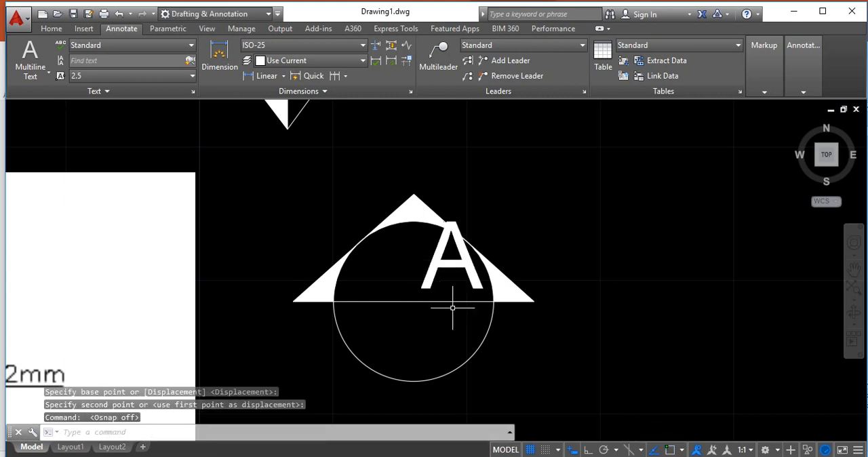
{"action": "type", "text": "m"}
{"action": "key", "text": "Return"}
{"action": "left_click", "coordinate": [434, 274]}
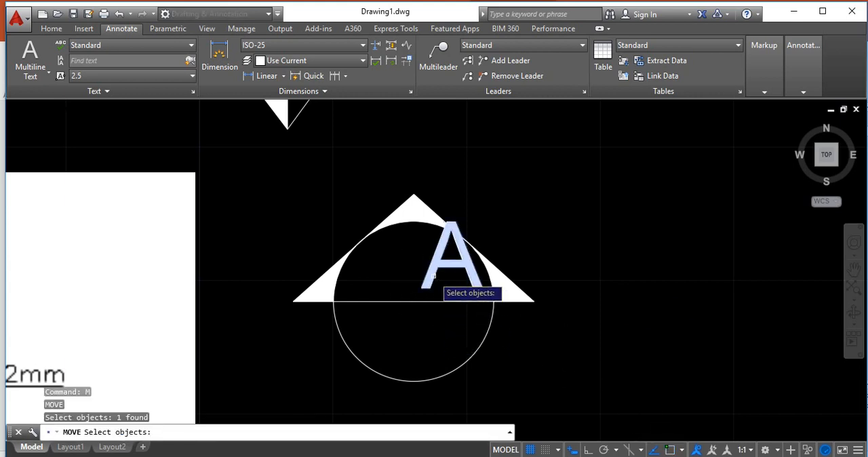
{"action": "key", "text": "Return"}
{"action": "left_click", "coordinate": [446, 264]}
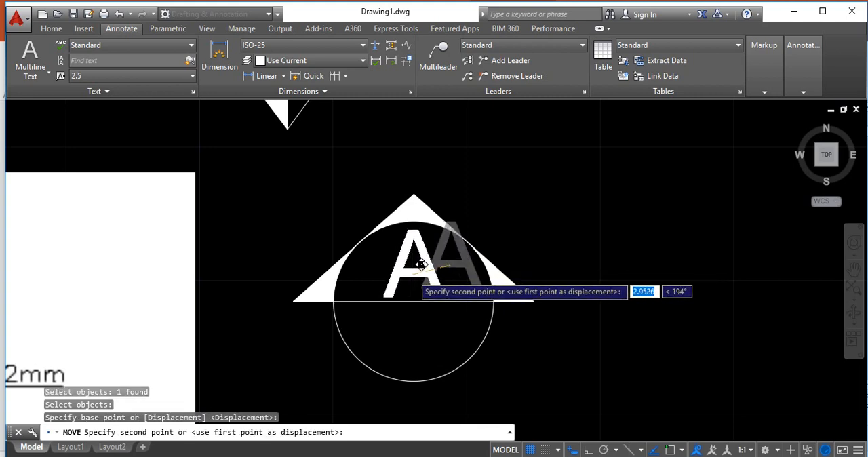
{"action": "left_click", "coordinate": [412, 265]}
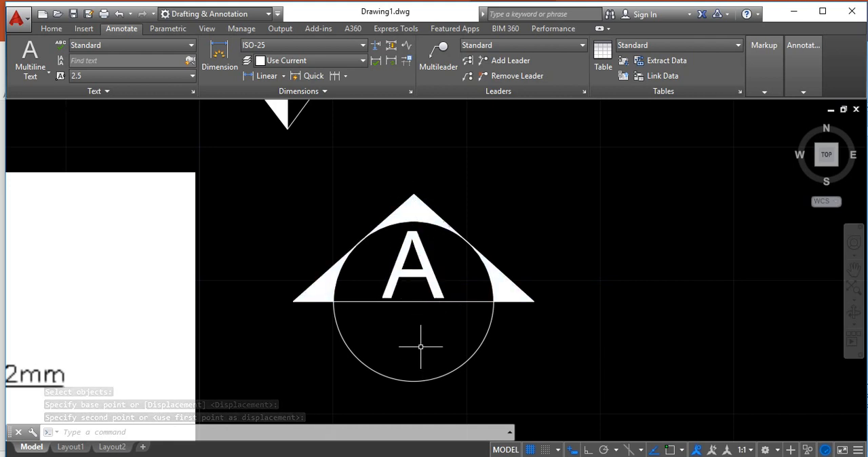
{"action": "type", "text": "m"}
{"action": "key", "text": "Return"}
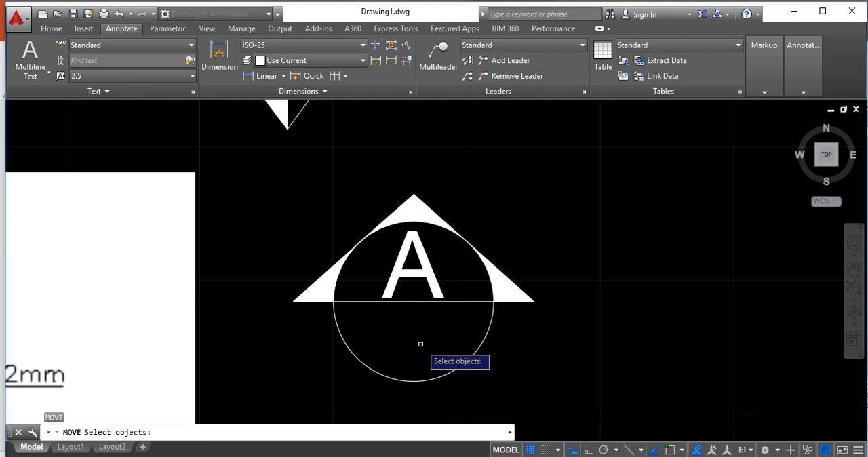
{"action": "key", "text": "Escape"}
Copy the letter A about 5.6 units straight down into the circle's lower half, with Ortho on
{"action": "type", "text": "co"}
{"action": "key", "text": "Return"}
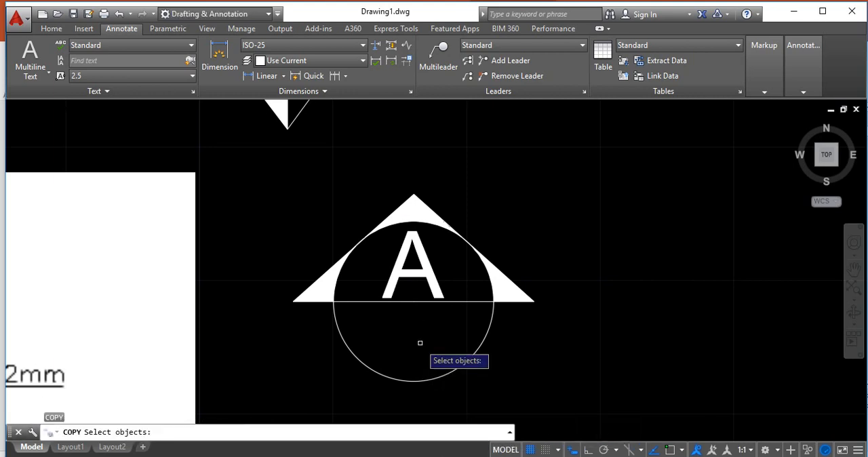
{"action": "left_click", "coordinate": [405, 268]}
{"action": "left_click", "coordinate": [402, 271]}
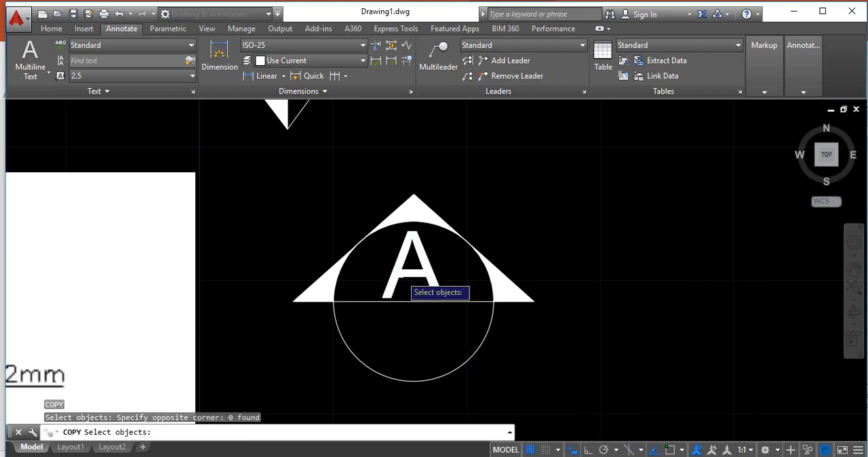
{"action": "left_click", "coordinate": [388, 278]}
{"action": "key", "text": "Return"}
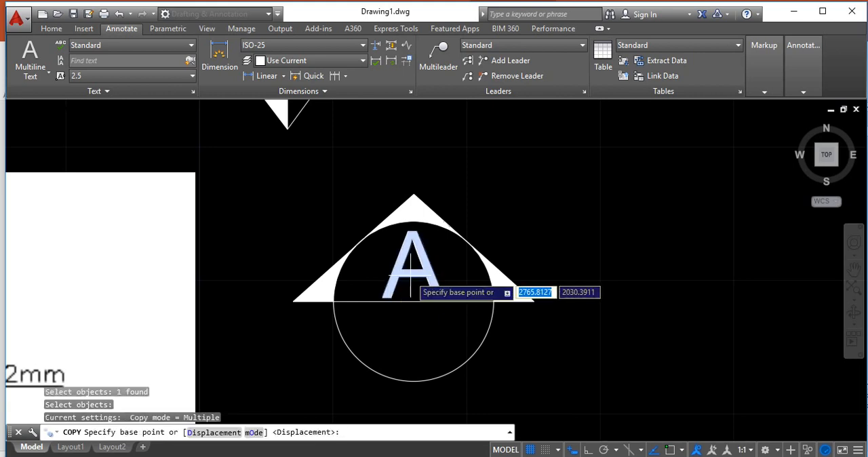
{"action": "left_click", "coordinate": [588, 450]}
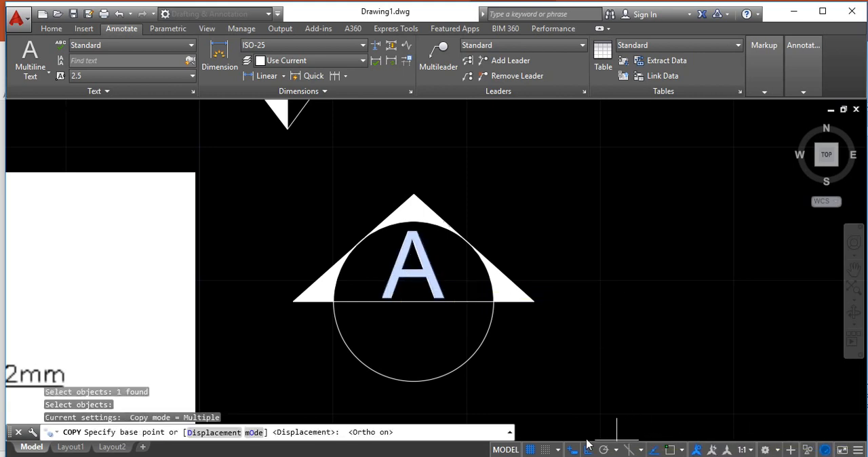
{"action": "left_click", "coordinate": [413, 266]}
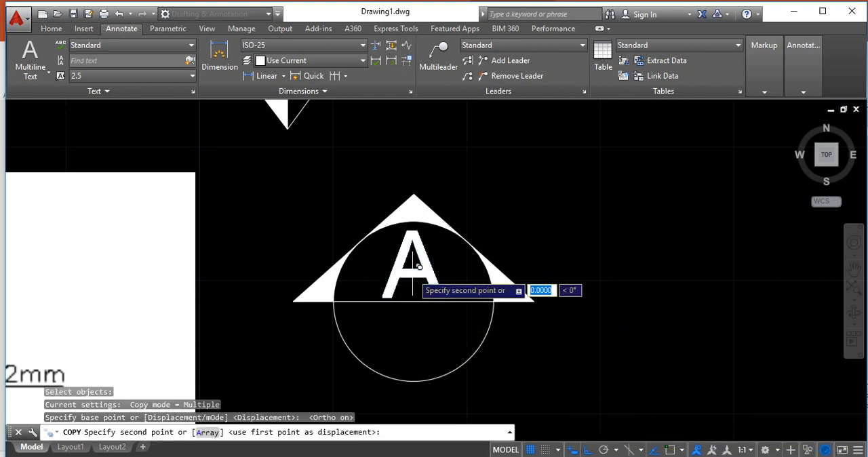
{"action": "left_click", "coordinate": [419, 341]}
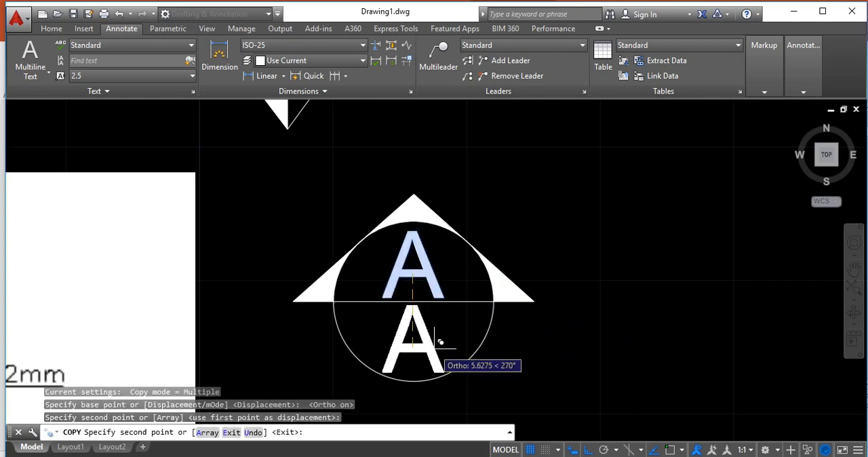
{"action": "key", "text": "Escape"}
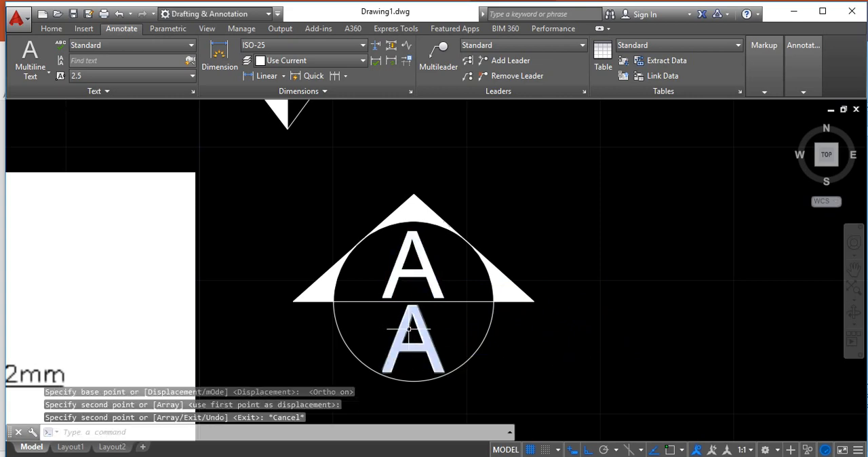
Change the copied text in the circle's lower half to "01"
{"action": "double_click", "coordinate": [409, 330]}
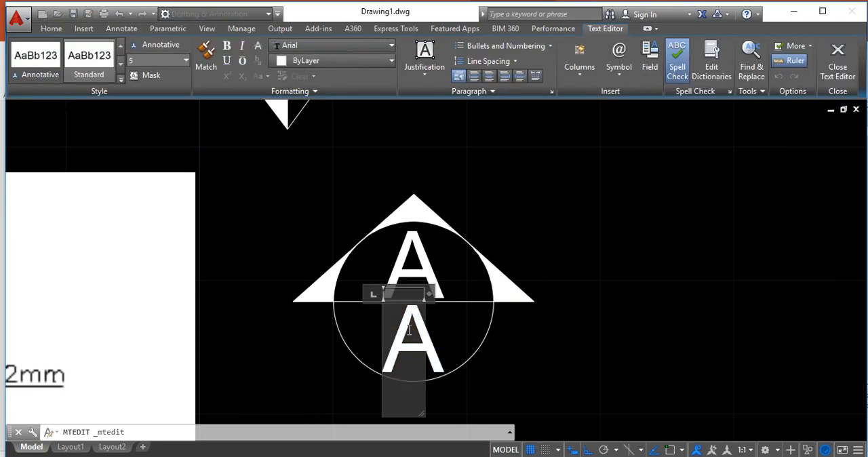
{"action": "key", "text": "BackSpace"}
{"action": "type", "text": "01"}
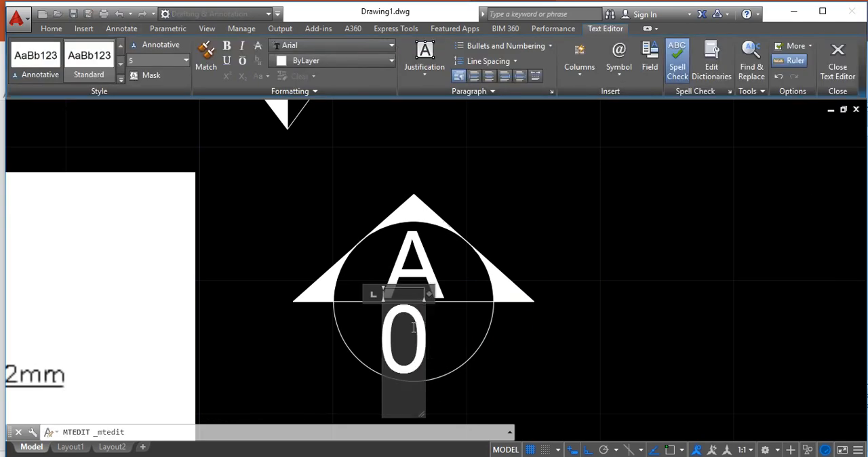
{"action": "left_click", "coordinate": [525, 362]}
Set the text height of the "01" in the circle's lower half to 3
{"action": "scroll", "coordinate": [409, 325], "scroll_direction": "down", "scroll_amount": 3}
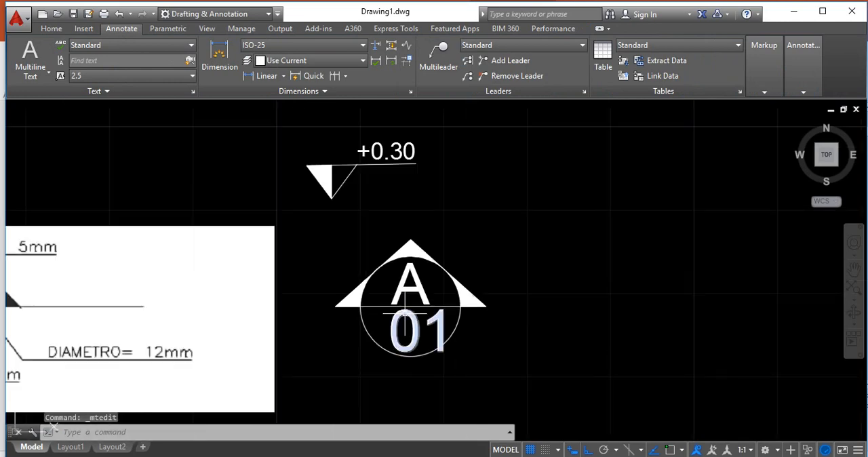
{"action": "scroll", "coordinate": [384, 318], "scroll_direction": "up", "scroll_amount": 4}
{"action": "left_click", "coordinate": [455, 330]}
{"action": "right_click", "coordinate": [457, 332]}
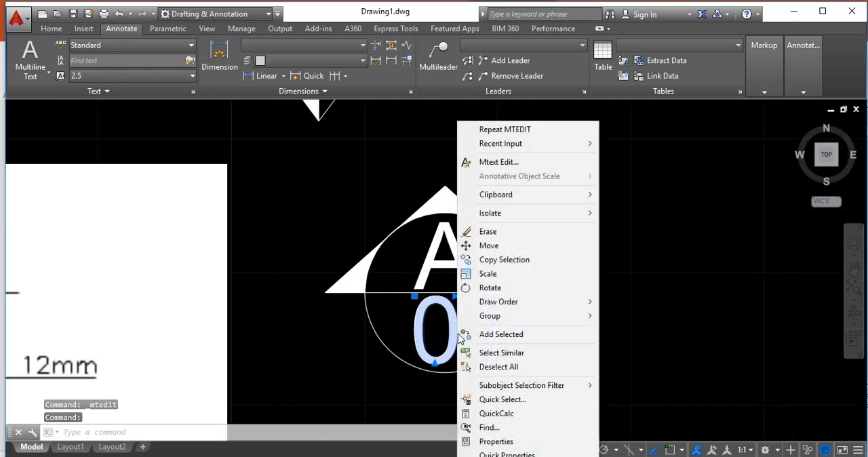
{"action": "left_click", "coordinate": [527, 442]}
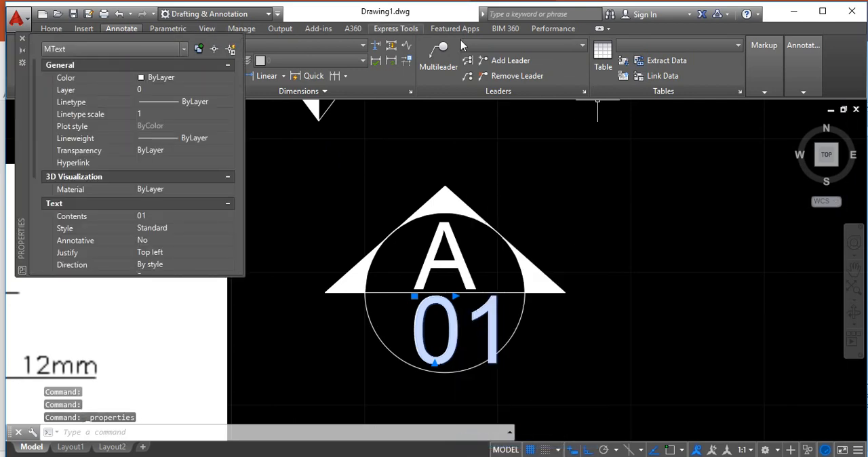
{"action": "left_click_drag", "start_coordinate": [35, 161], "coordinate": [33, 203]}
{"action": "left_click", "coordinate": [142, 229]}
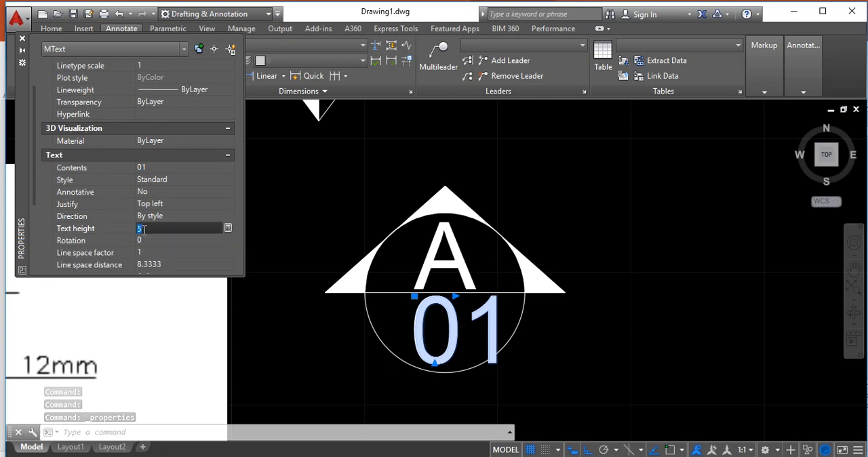
{"action": "type", "text": "3"}
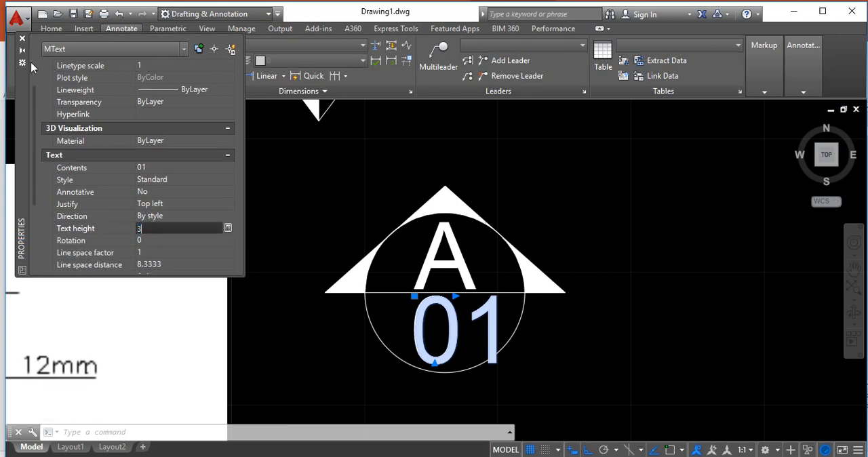
{"action": "left_click", "coordinate": [22, 38]}
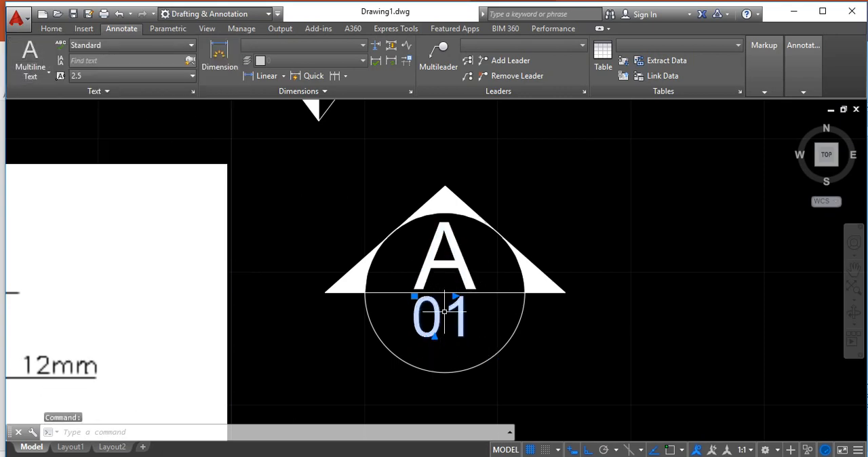
Move the "01" text slightly down to the middle of the circle's lower half
{"action": "key", "text": "Escape"}
{"action": "key", "text": "Escape"}
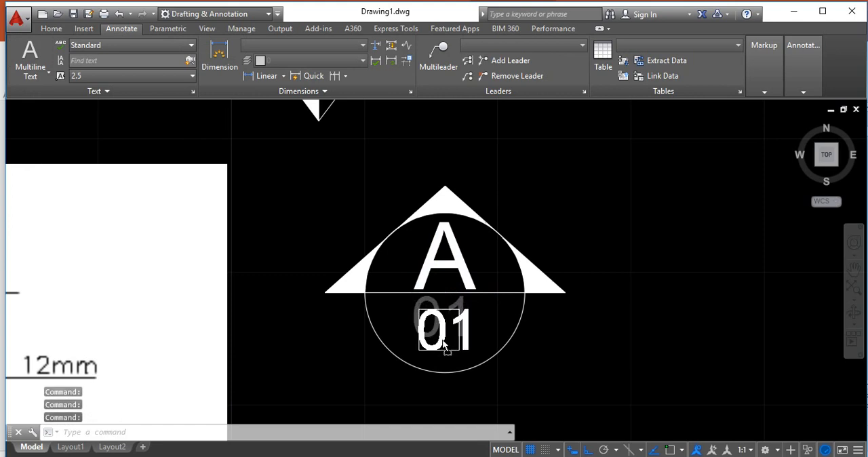
{"action": "left_click", "coordinate": [445, 346]}
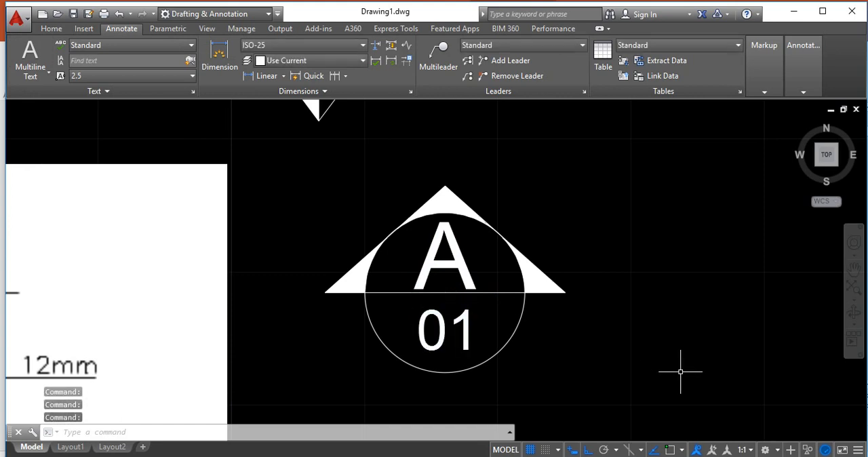
Delete the reference image of the section indicator beside the drawn symbols
{"action": "scroll", "coordinate": [587, 336], "scroll_direction": "down", "scroll_amount": 2}
{"action": "scroll", "coordinate": [587, 337], "scroll_direction": "down", "scroll_amount": 2}
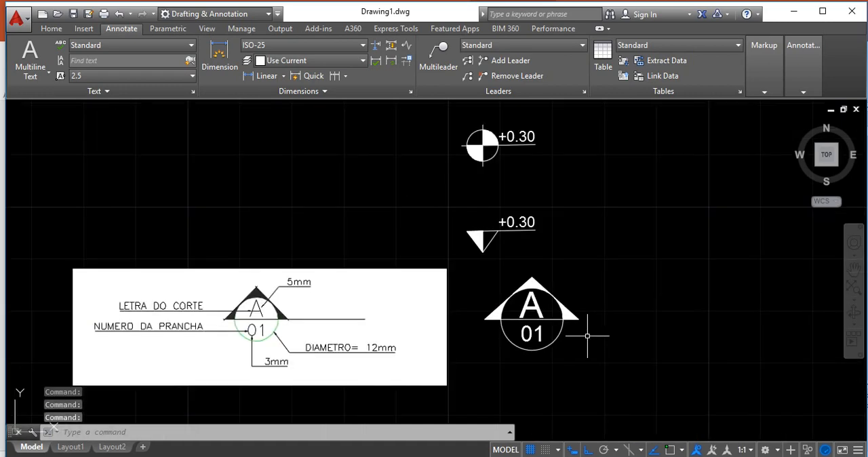
{"action": "left_click", "coordinate": [376, 270]}
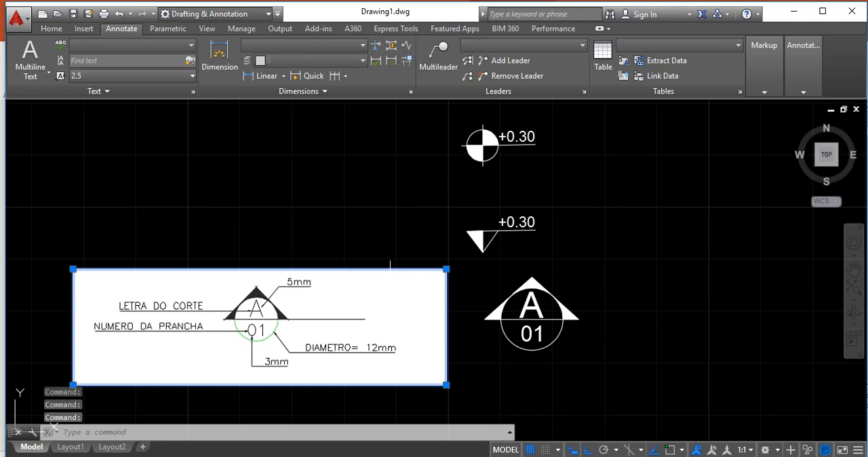
{"action": "key", "text": "Delete"}
{"action": "scroll", "coordinate": [348, 297], "scroll_direction": "down", "scroll_amount": 2}
{"action": "scroll", "coordinate": [515, 296], "scroll_direction": "up", "scroll_amount": 2}
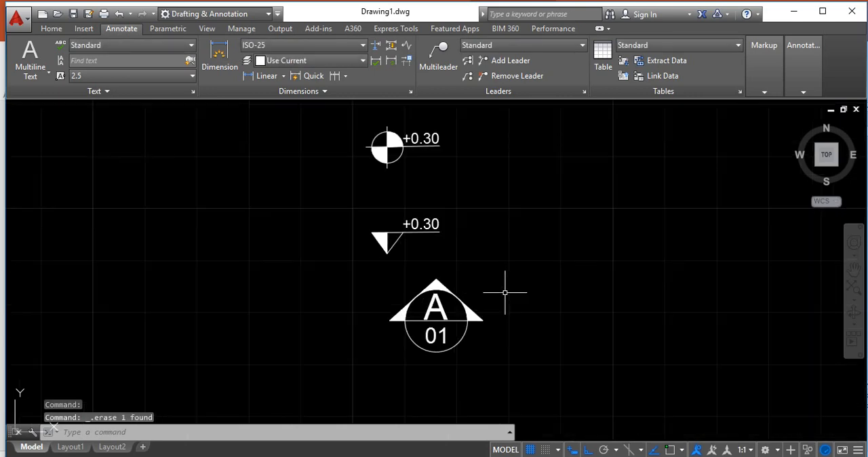
Move the whole section indicator about 9 units horizontally to the left, with Ortho on, to line it up beneath the two level marks
{"action": "type", "text": "m"}
{"action": "key", "text": "Return"}
{"action": "left_click", "coordinate": [366, 271]}
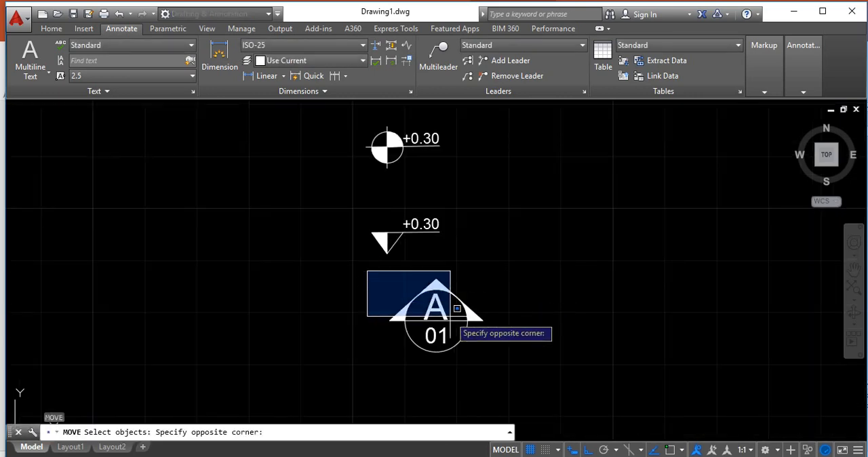
{"action": "left_click", "coordinate": [543, 362]}
{"action": "key", "text": "Return"}
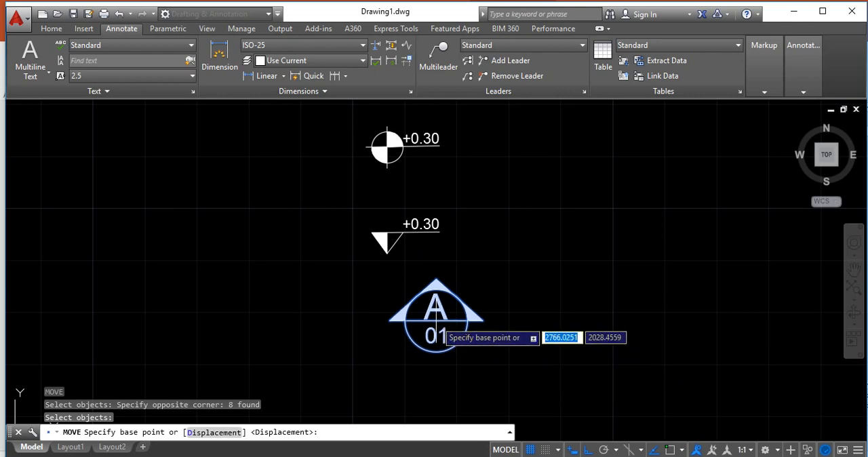
{"action": "left_click", "coordinate": [436, 325]}
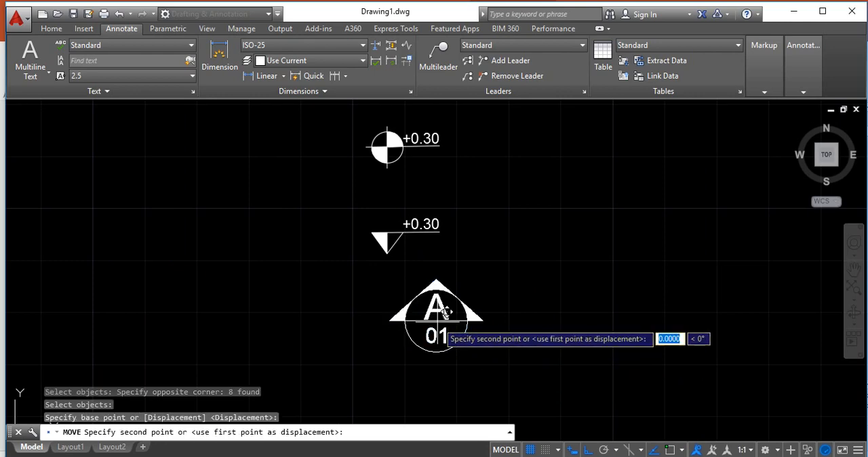
{"action": "left_click", "coordinate": [391, 334]}
{"action": "scroll", "coordinate": [494, 336], "scroll_direction": "down", "scroll_amount": 2}
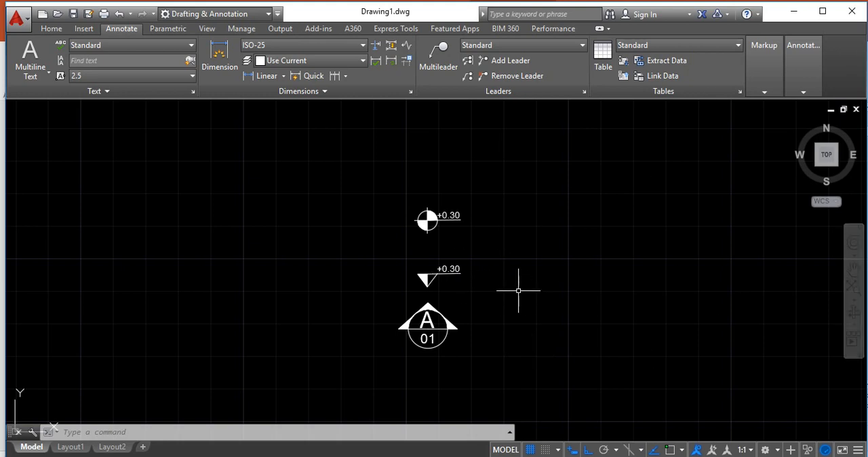
Start a Write Block and select the round level mark with its +0.30 text and line as the block's objects
{"action": "scroll", "coordinate": [516, 290], "scroll_direction": "up", "scroll_amount": 1}
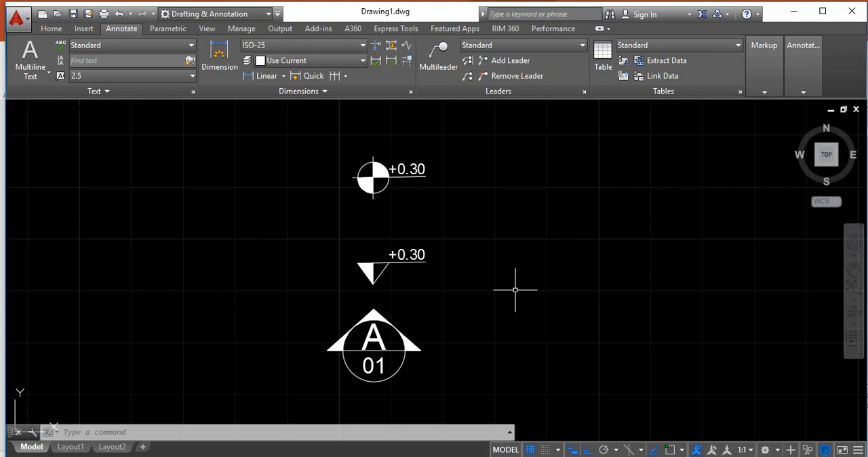
{"action": "type", "text": "W"}
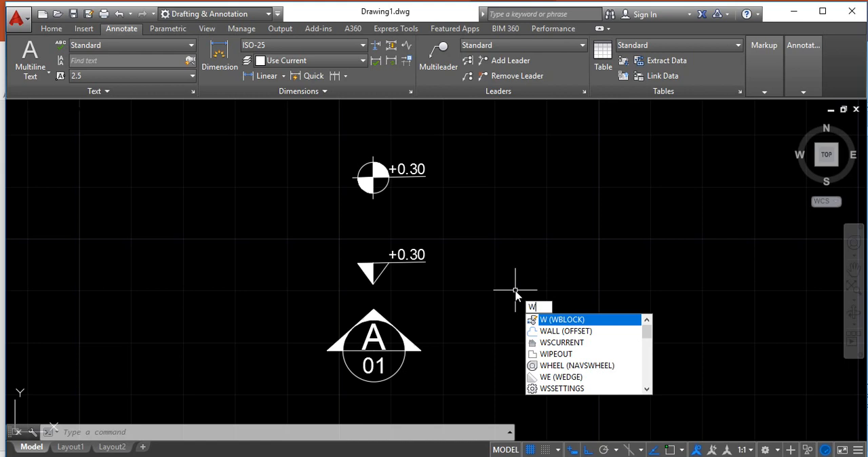
{"action": "left_click", "coordinate": [567, 320]}
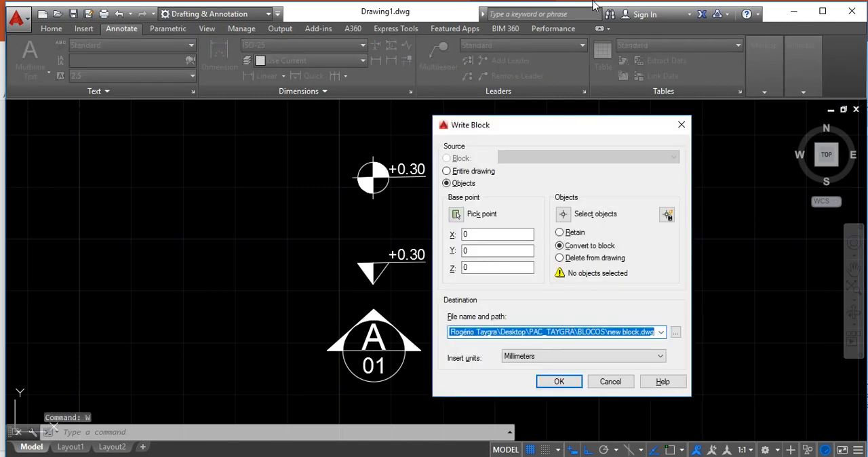
{"action": "left_click", "coordinate": [564, 214]}
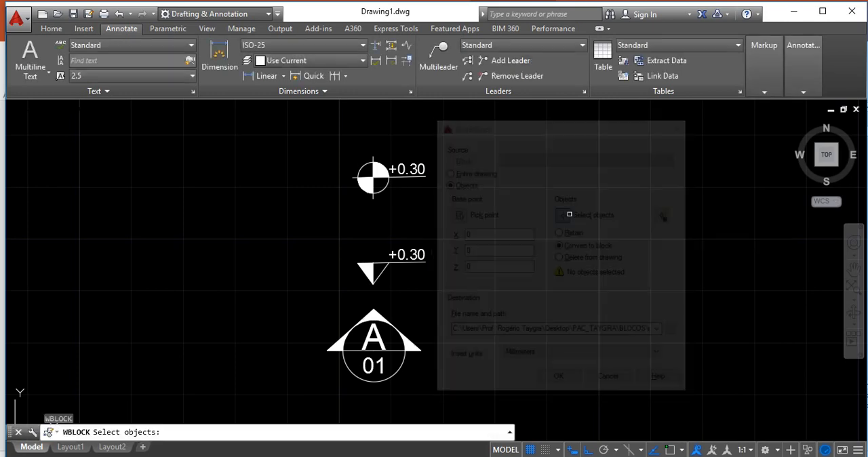
{"action": "left_click", "coordinate": [328, 133]}
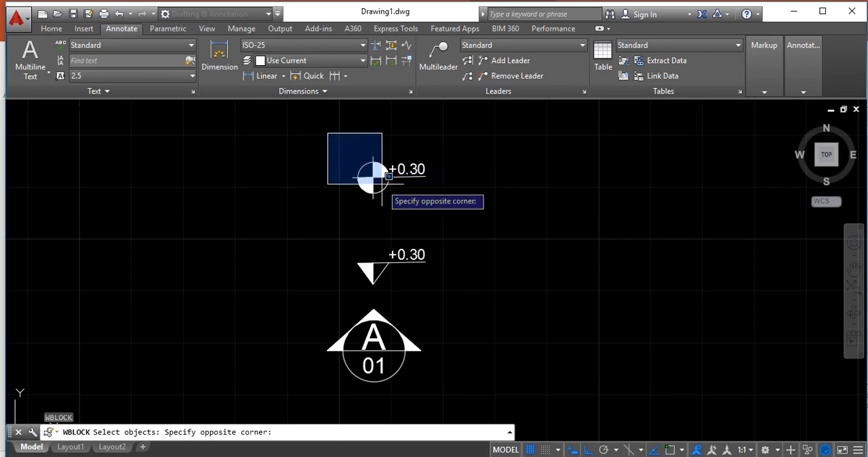
{"action": "left_click", "coordinate": [452, 217]}
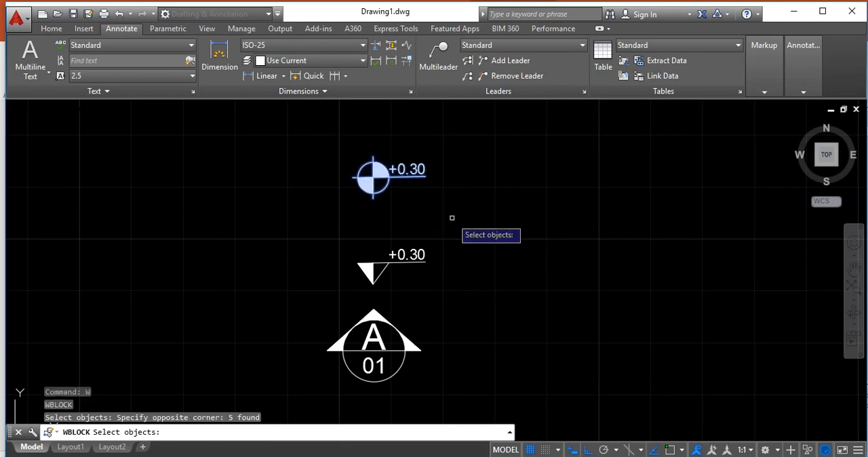
{"action": "key", "text": "Return"}
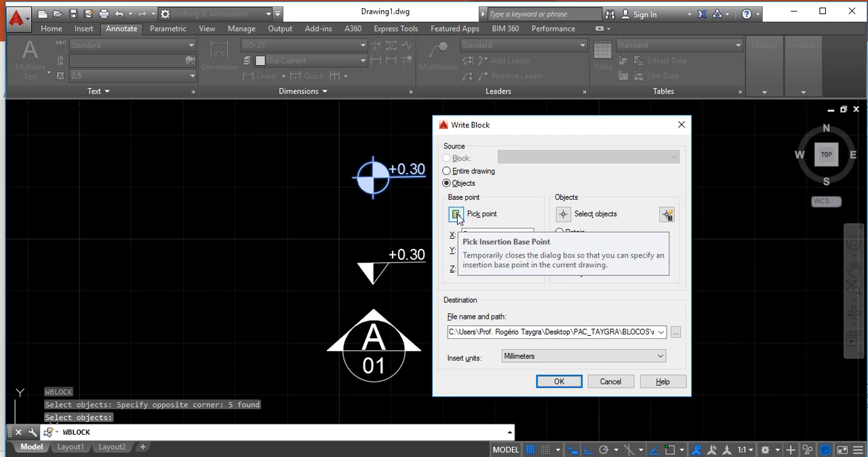
Turn on object snap and set the block's base point at the centre of the level mark's circle
{"action": "left_click", "coordinate": [456, 214]}
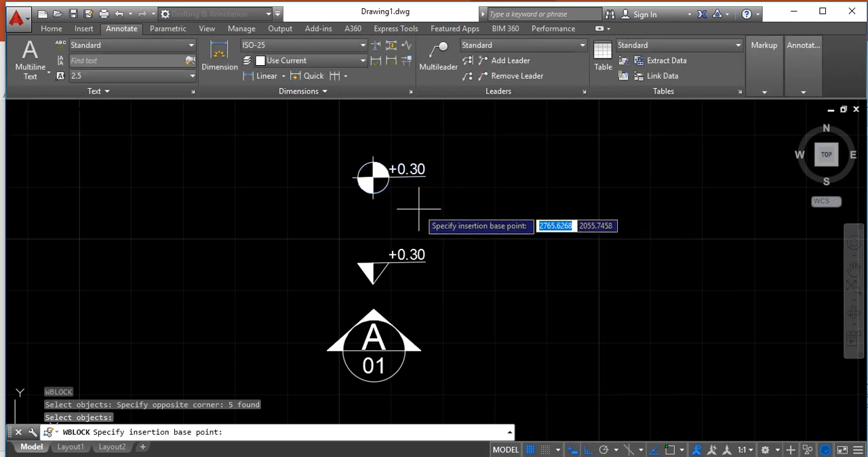
{"action": "left_click", "coordinate": [669, 450]}
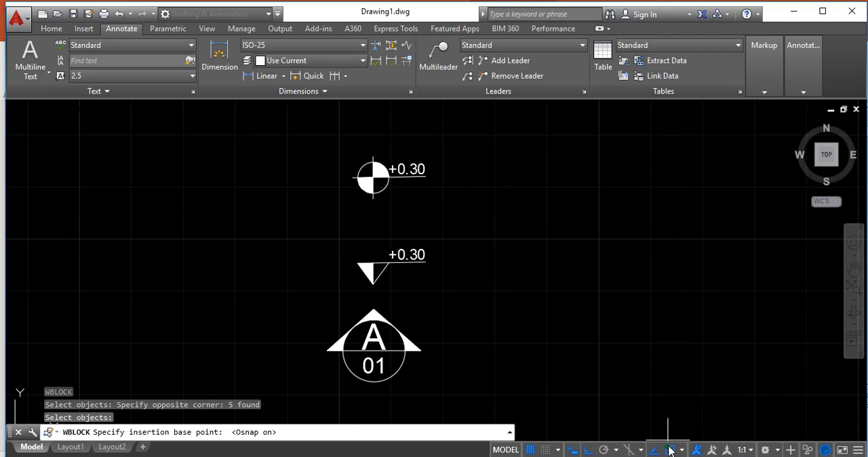
{"action": "left_click", "coordinate": [372, 177]}
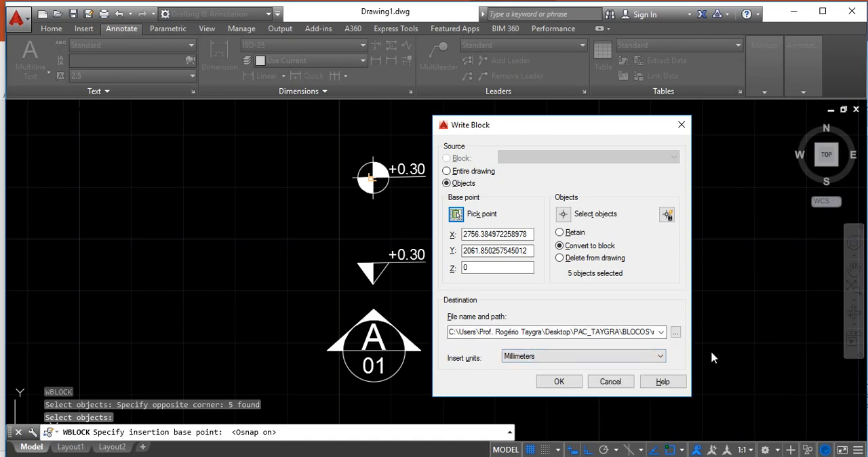
Browse for the block's destination and create a folder named BIBLIOTECA_BLOCOS one level up, alongside the BLOCOS folder
{"action": "left_click", "coordinate": [676, 333]}
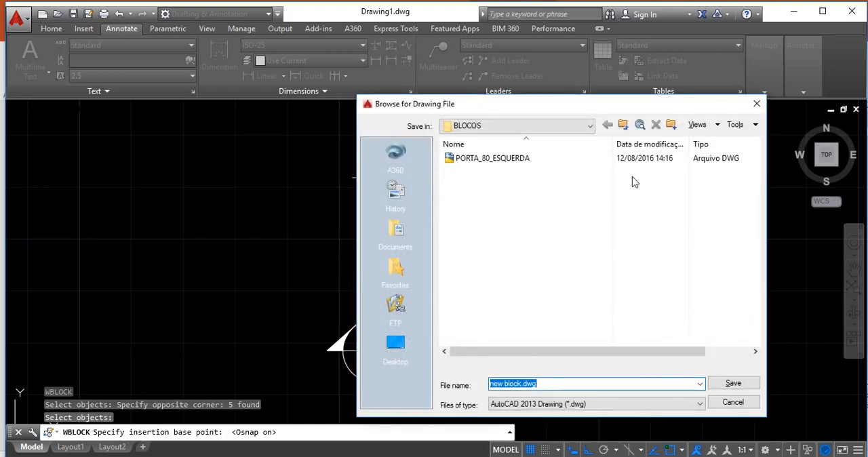
{"action": "left_click", "coordinate": [623, 125]}
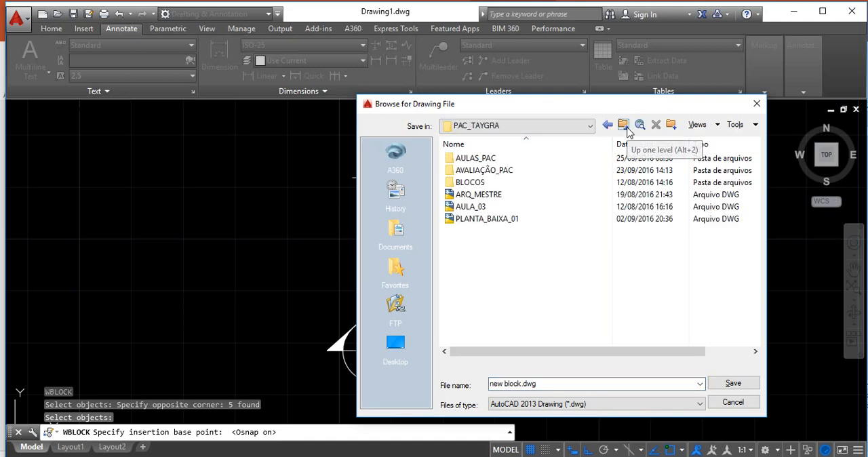
{"action": "right_click", "coordinate": [467, 282]}
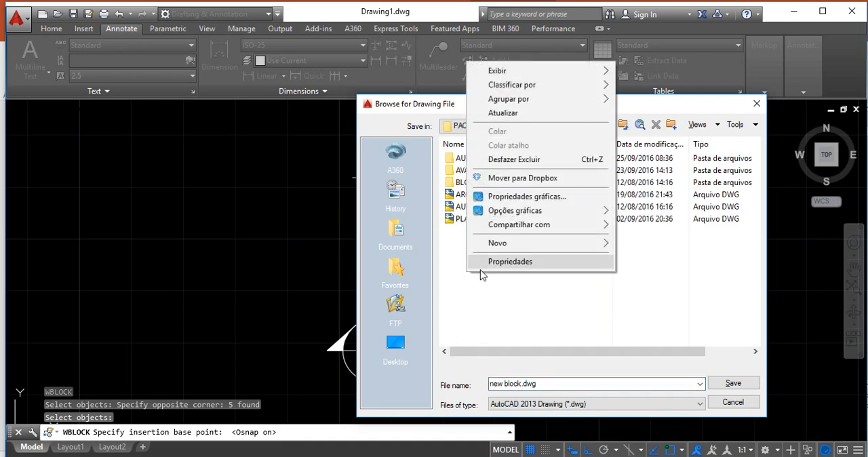
{"action": "mouse_move", "coordinate": [546, 251]}
{"action": "left_click", "coordinate": [638, 242]}
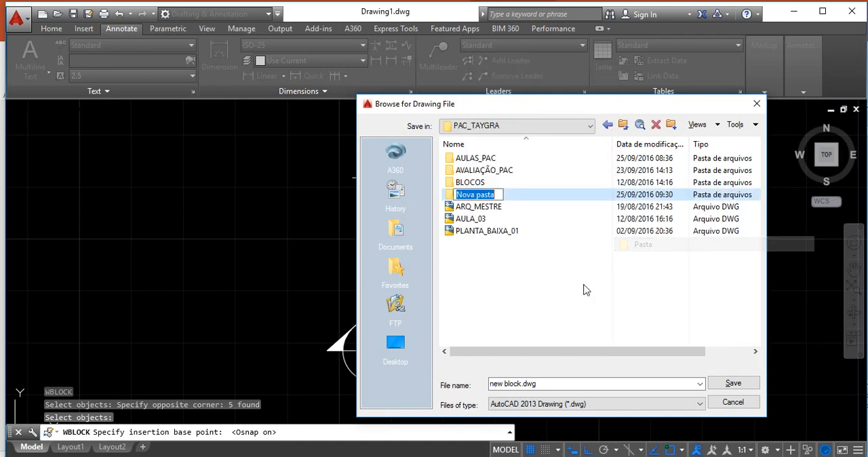
{"action": "type", "text": "BLOCOS_"}
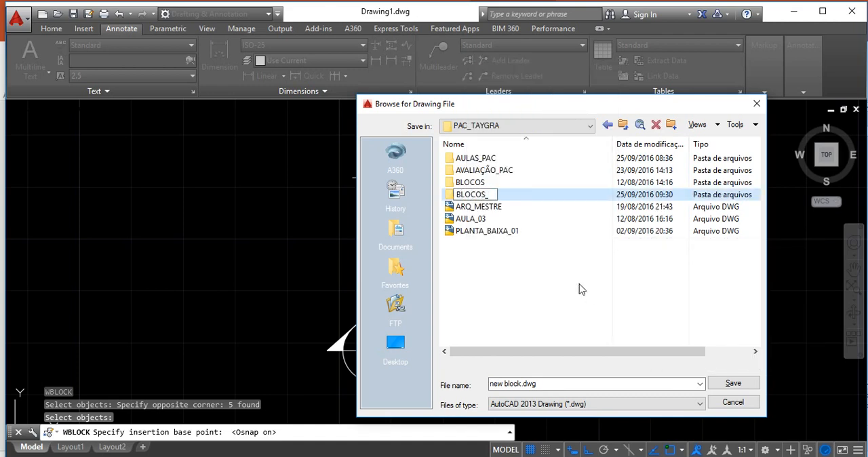
{"action": "key", "text": "BackSpace"}
{"action": "key", "text": "BackSpace"}
{"action": "key", "text": "BackSpace"}
{"action": "key", "text": "BackSpace"}
{"action": "key", "text": "BackSpace"}
{"action": "key", "text": "BackSpace"}
{"action": "type", "text": "IBLIOTECA_BLOCOS"}
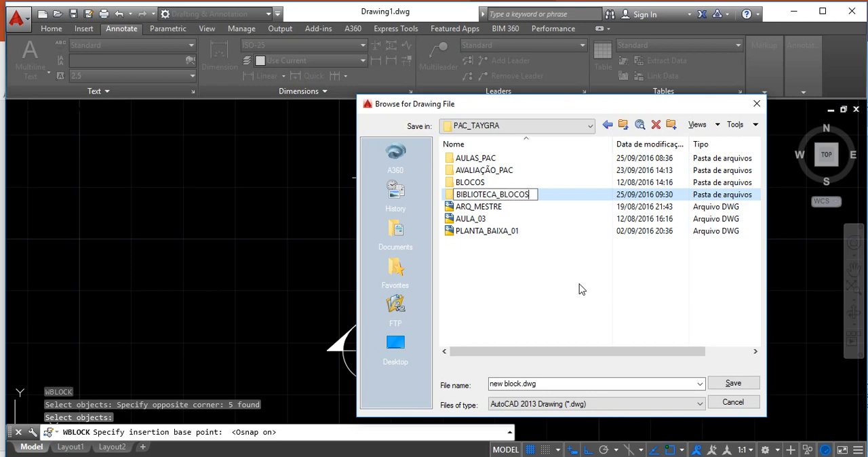
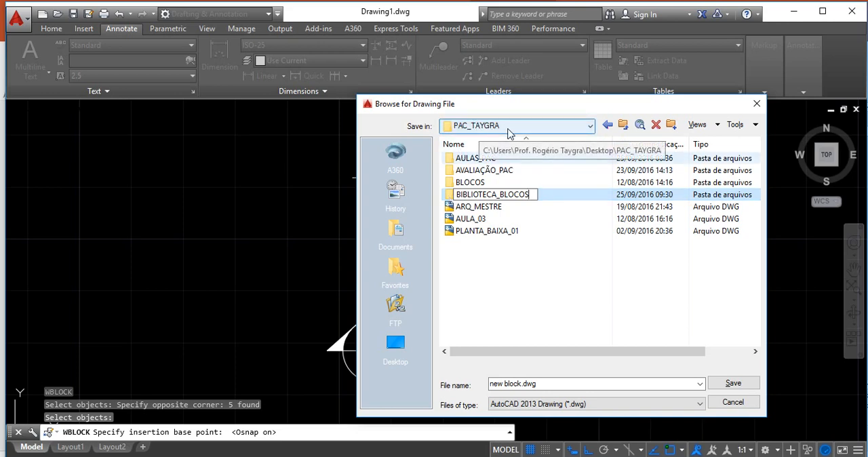
Save the round level mark block in the BIBLIOTECA_BLOCOS folder as NIVEL_PISO_PLANTA_BAIXA.dwg and finish the Write Block
{"action": "double_click", "coordinate": [450, 197]}
{"action": "left_click", "coordinate": [552, 383]}
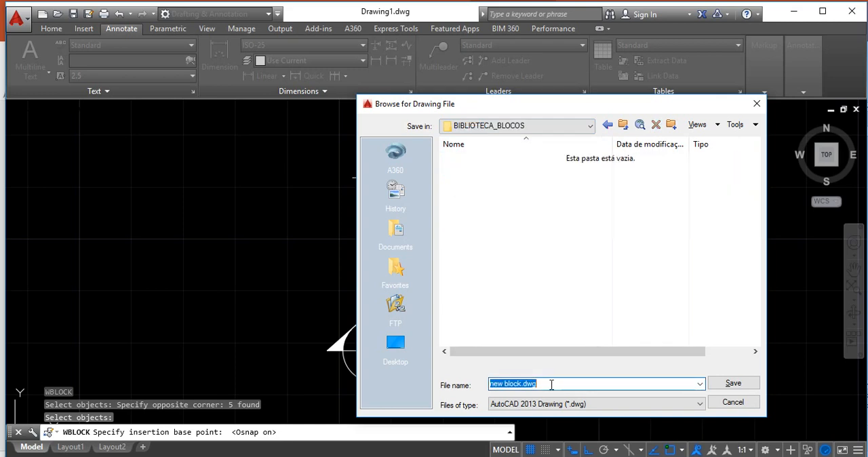
{"action": "left_click", "coordinate": [541, 384]}
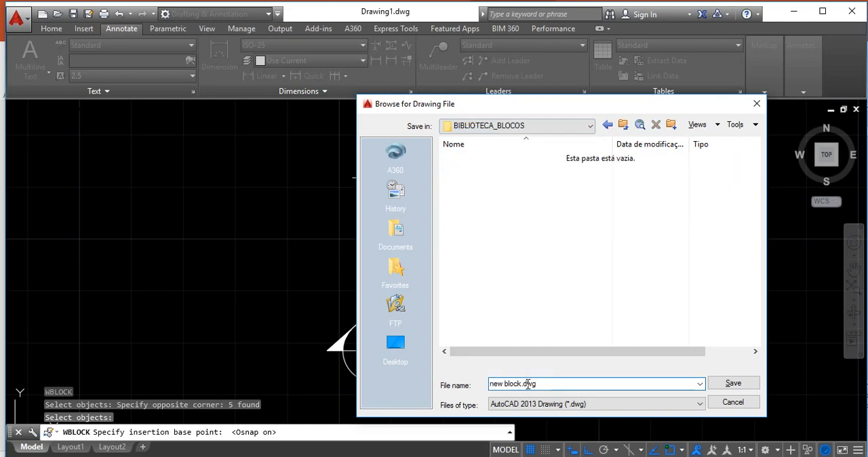
{"action": "left_click_drag", "start_coordinate": [522, 384], "coordinate": [454, 385]}
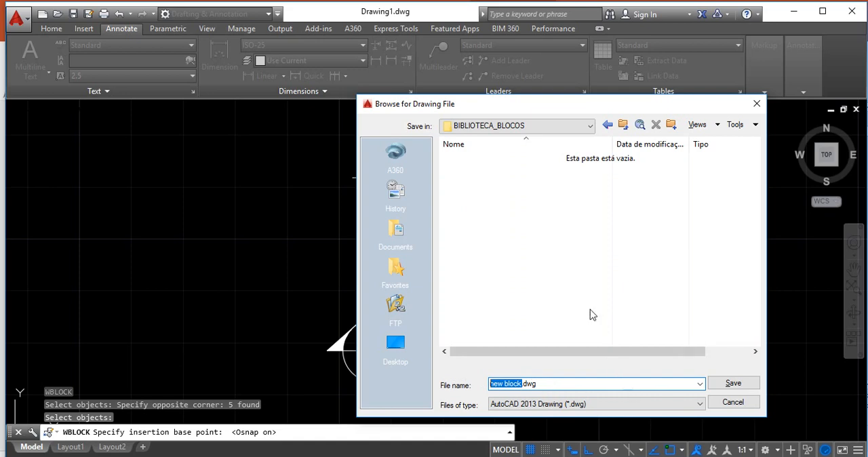
{"action": "type", "text": "NIVEL_"}
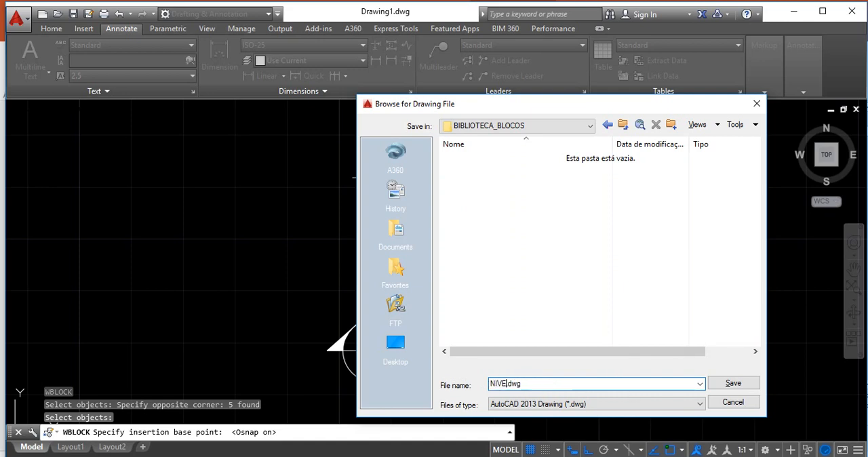
{"action": "type", "text": "PISO_PL"}
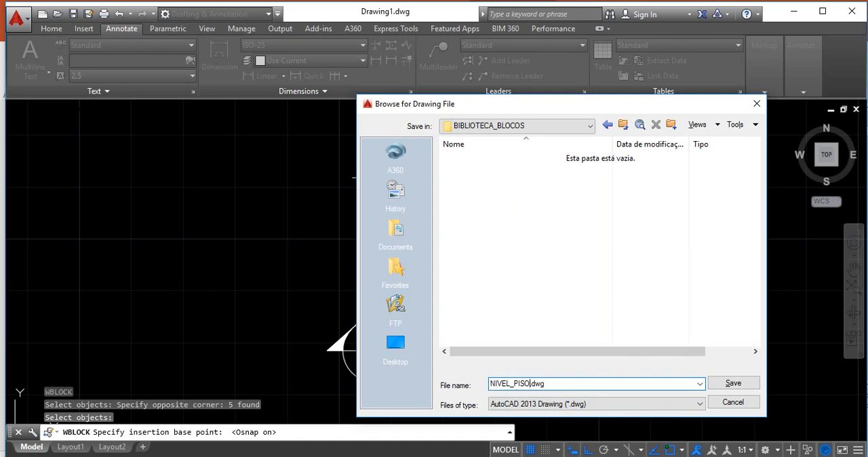
{"action": "type", "text": "ANTA"}
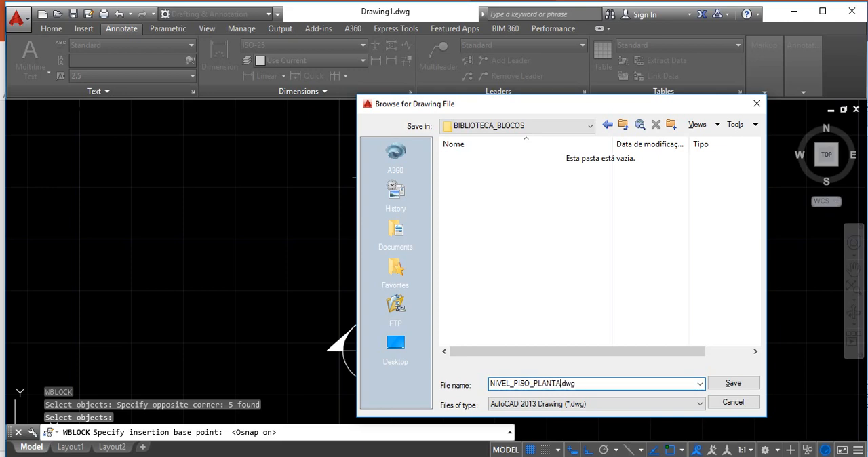
{"action": "type", "text": "_BAIXA"}
{"action": "left_click", "coordinate": [735, 385]}
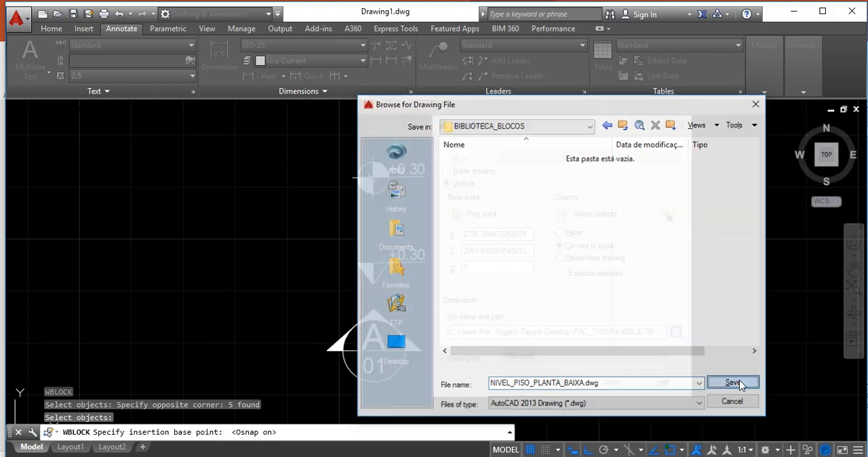
{"action": "left_click", "coordinate": [567, 380]}
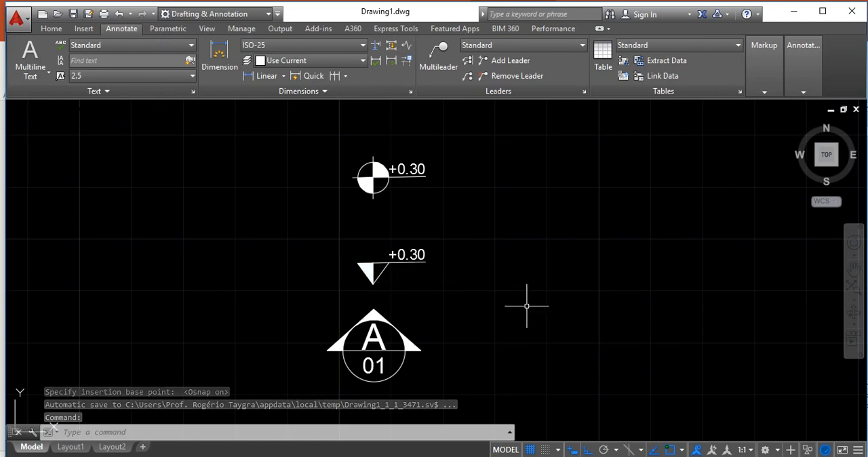
Start a Write Block with the triangular level mark and its +0.30 text as objects and the triangle's lower tip as base point
{"action": "type", "text": "W"}
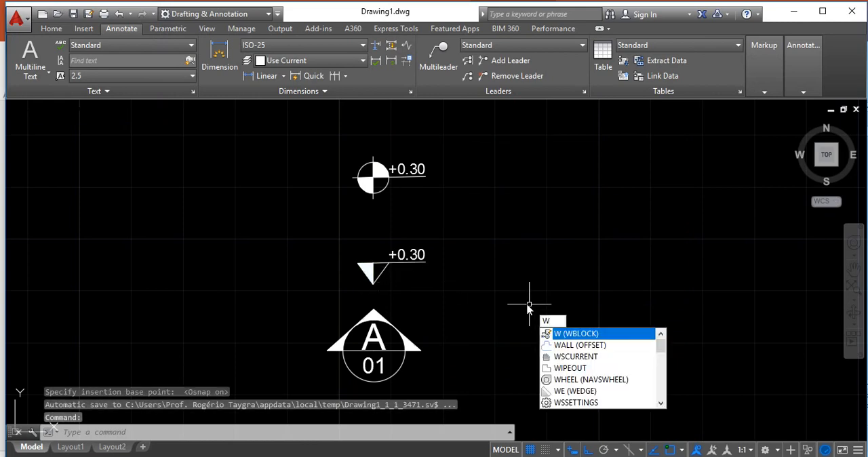
{"action": "key", "text": "Return"}
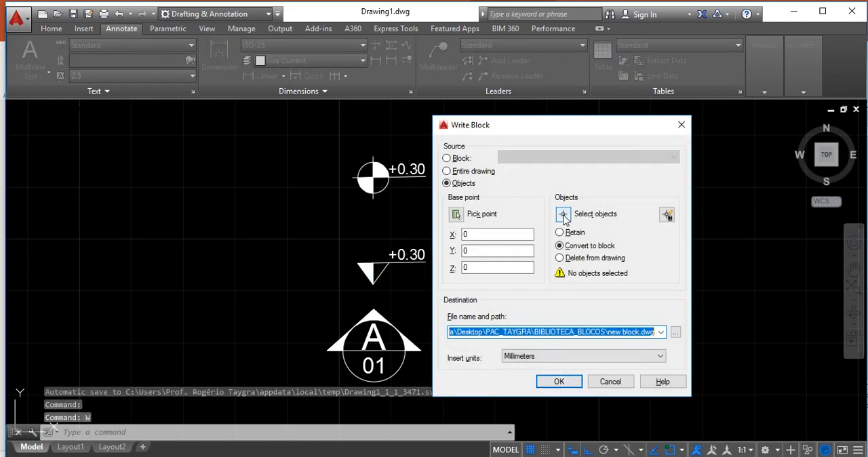
{"action": "left_click", "coordinate": [563, 214]}
{"action": "left_click", "coordinate": [343, 236]}
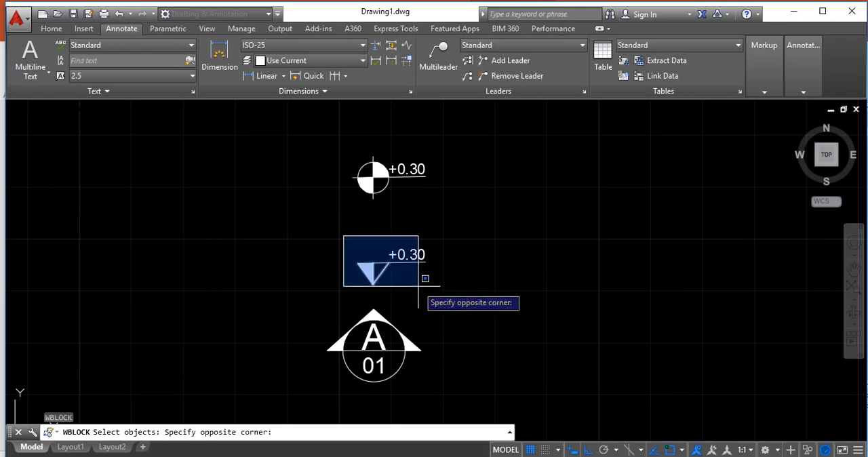
{"action": "left_click", "coordinate": [454, 294]}
{"action": "key", "text": "Return"}
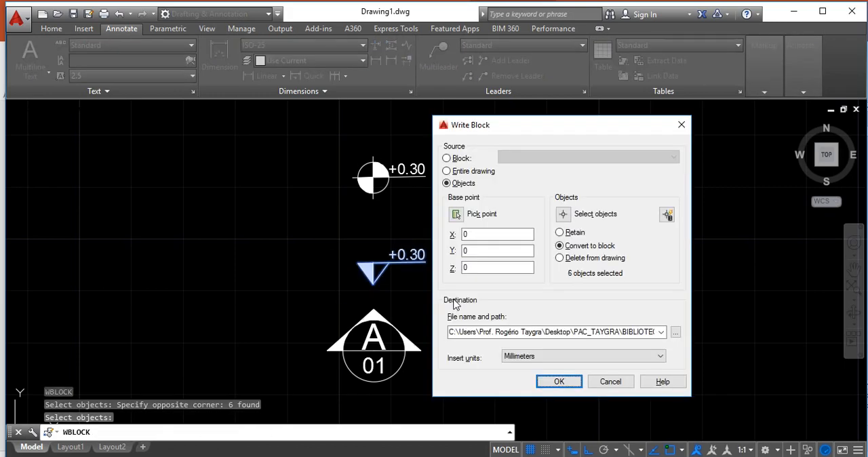
{"action": "left_click", "coordinate": [456, 214]}
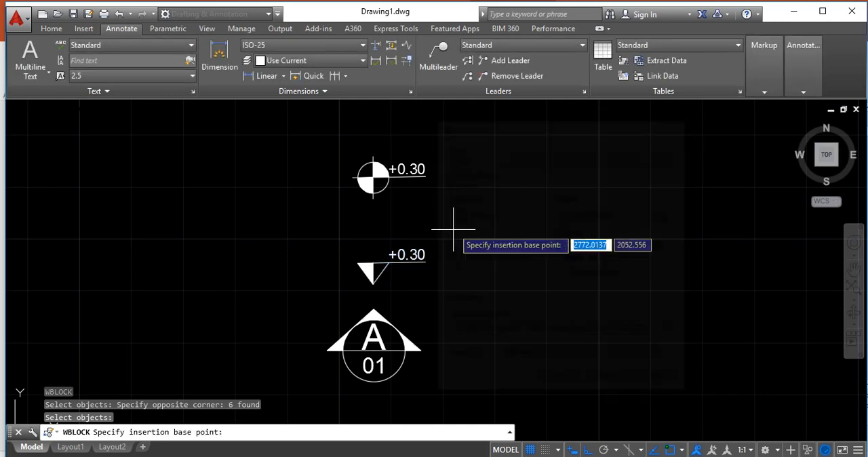
{"action": "left_click", "coordinate": [373, 283]}
Name the triangular level mark's block file NIVEL_PISO_CORTE in the BIBLIOTECA_BLOCOS folder and write the block
{"action": "left_click", "coordinate": [676, 333]}
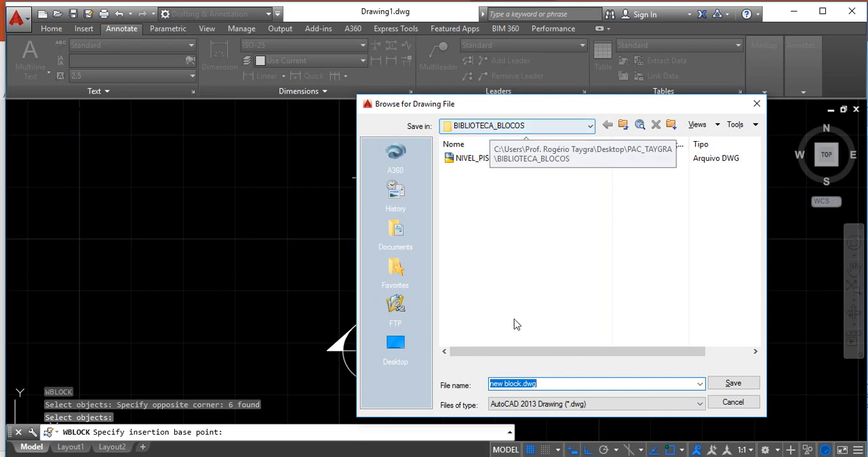
{"action": "left_click", "coordinate": [524, 384]}
{"action": "key", "text": "shift+Home"}
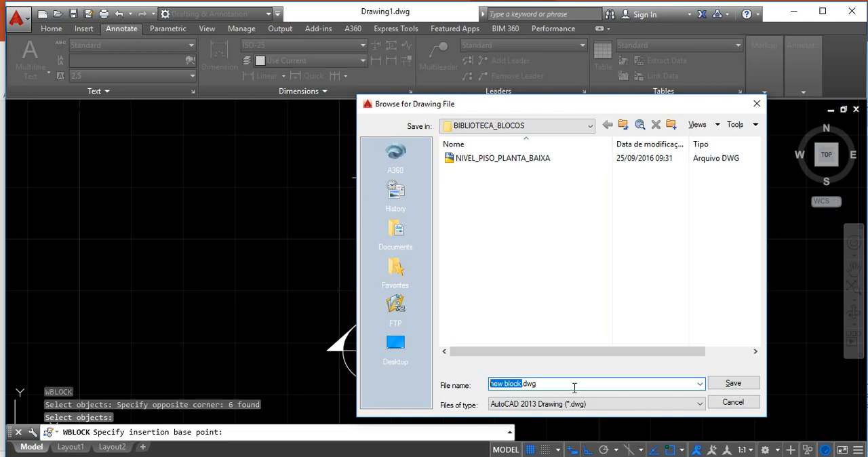
{"action": "type", "text": "N"}
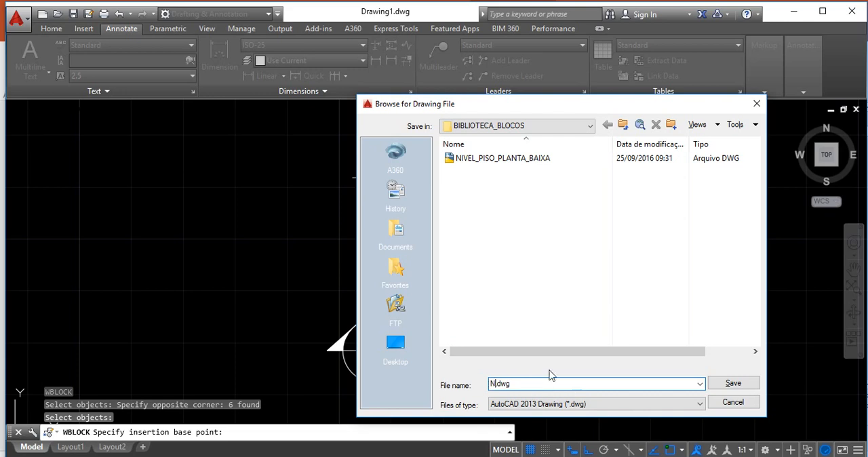
{"action": "left_click", "coordinate": [510, 160]}
{"action": "double_click", "coordinate": [537, 383]}
{"action": "left_click_drag", "start_coordinate": [534, 383], "coordinate": [561, 385]}
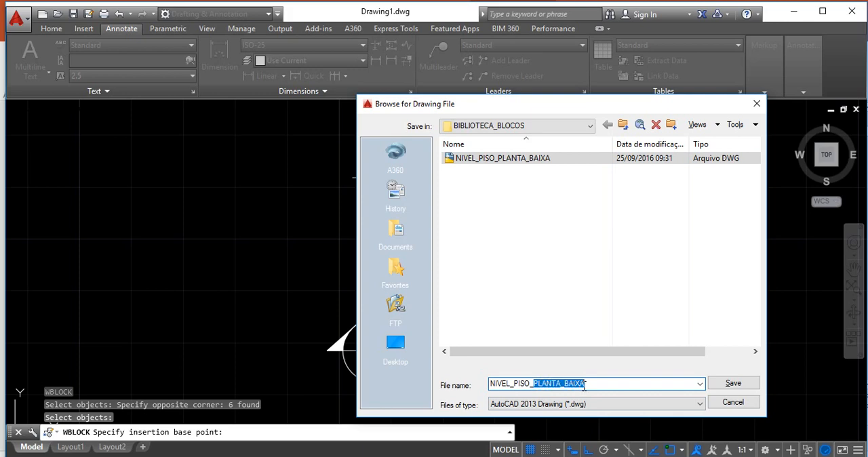
{"action": "type", "text": "CORTE"}
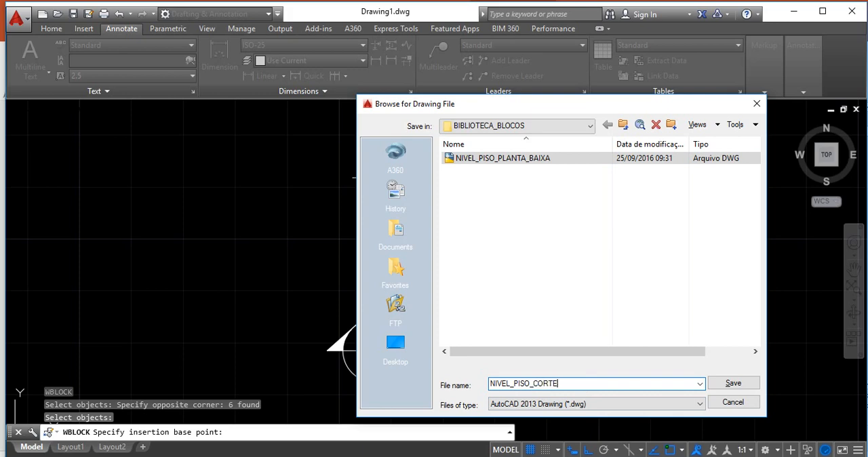
{"action": "left_click", "coordinate": [732, 384]}
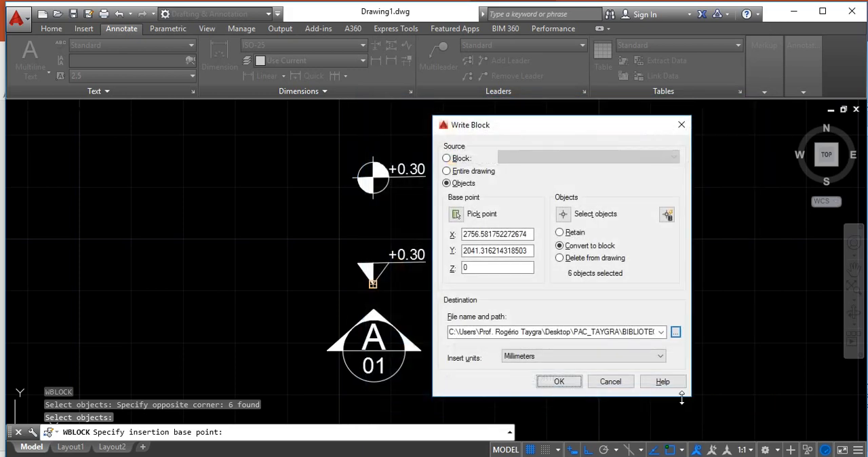
{"action": "left_click", "coordinate": [559, 382]}
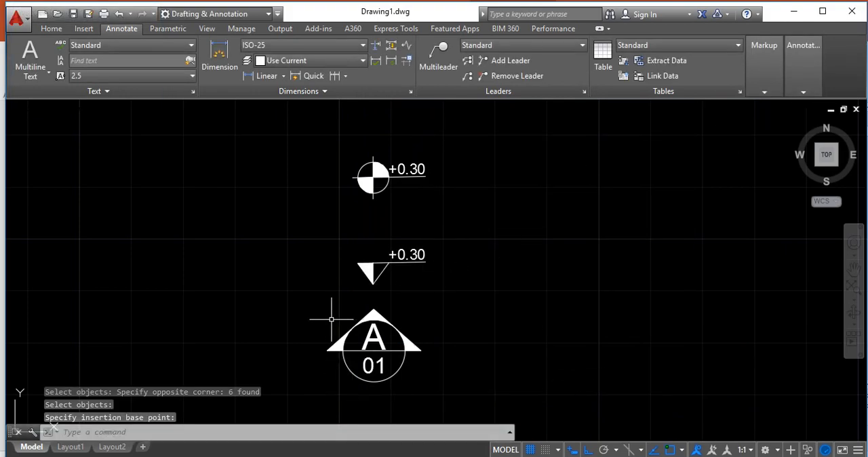
Start a Write Block with the whole A/01 section indicator as objects and the apex of its arrow as base point
{"action": "type", "text": "w"}
{"action": "key", "text": "Return"}
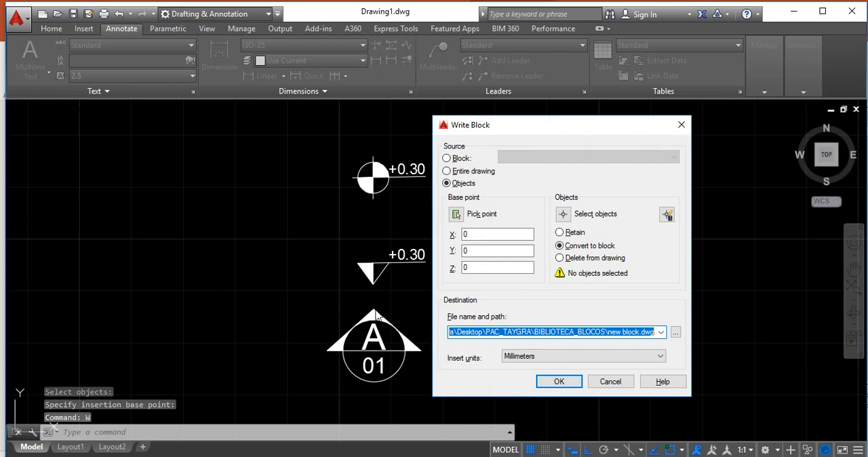
{"action": "left_click", "coordinate": [563, 213]}
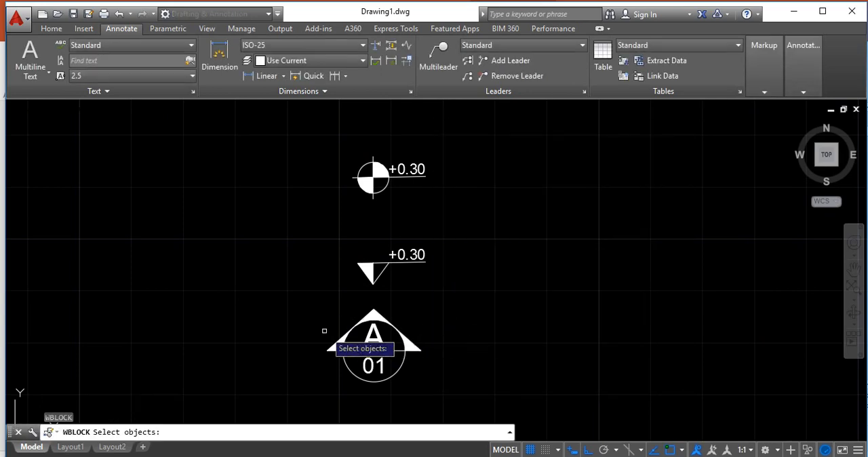
{"action": "left_click", "coordinate": [300, 299]}
{"action": "left_click", "coordinate": [461, 397]}
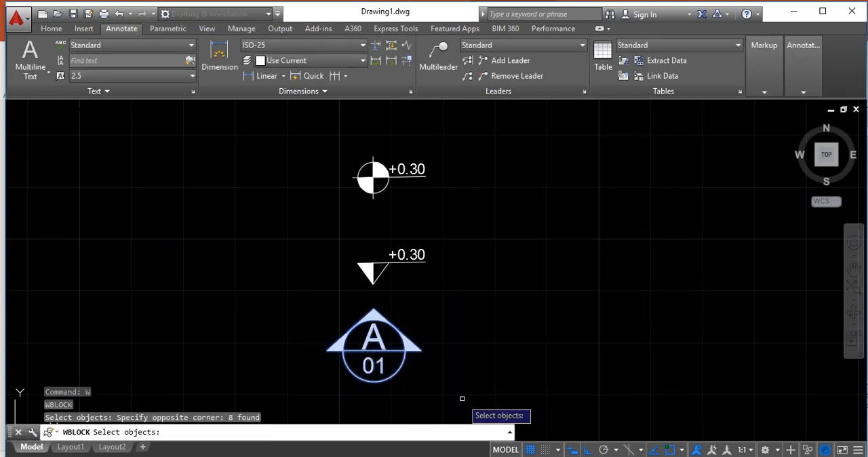
{"action": "key", "text": "Return"}
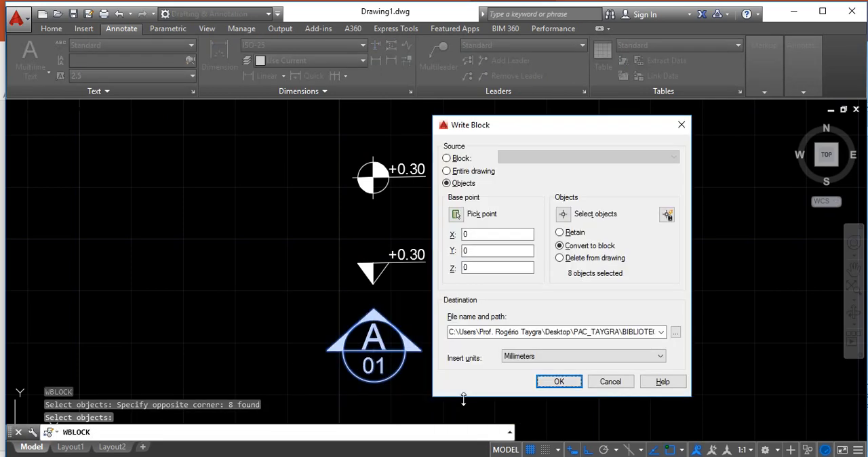
{"action": "left_click", "coordinate": [456, 215]}
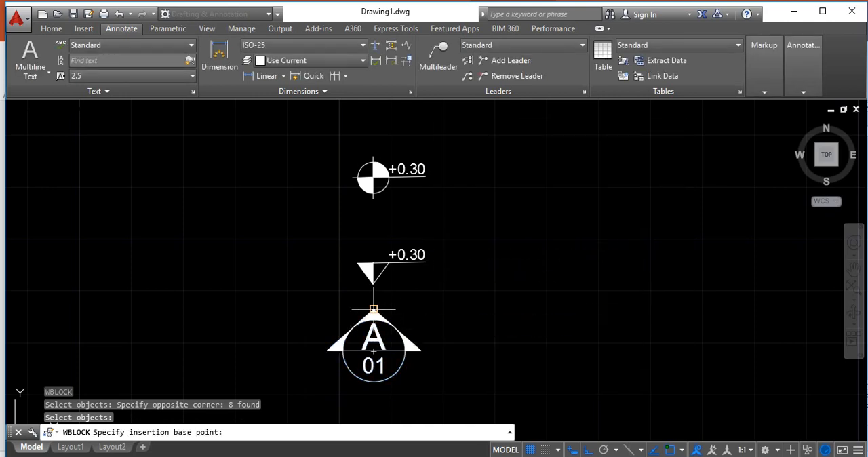
{"action": "left_click", "coordinate": [373, 309]}
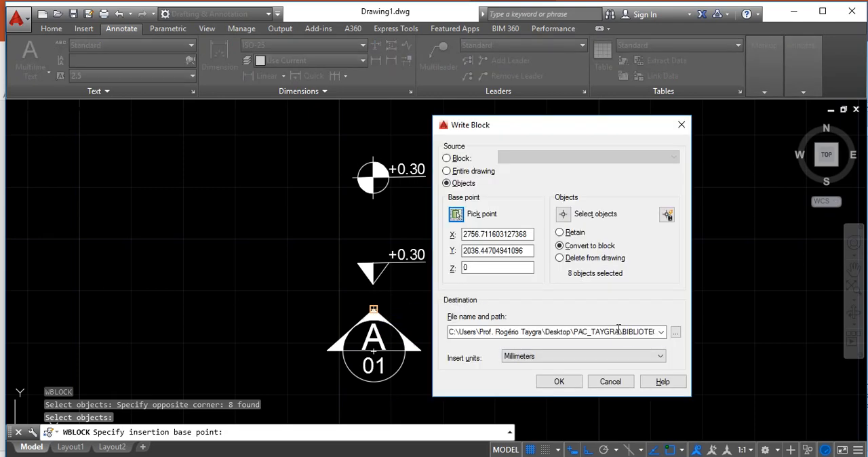
Name the section indicator's block file INDICADOR_CORTE in the BIBLIOTECA_BLOCOS folder and write the block
{"action": "left_click", "coordinate": [675, 331]}
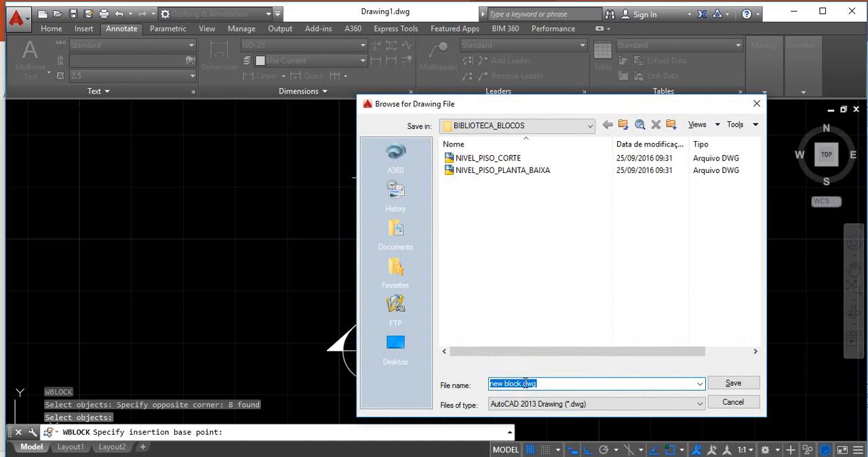
{"action": "left_click_drag", "start_coordinate": [544, 383], "coordinate": [369, 390]}
{"action": "type", "text": "INDICADOR_CORTE"}
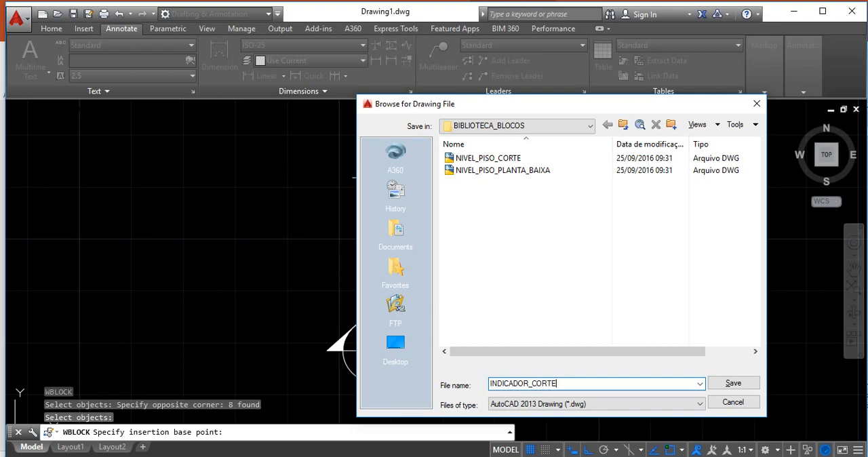
{"action": "left_click", "coordinate": [732, 384]}
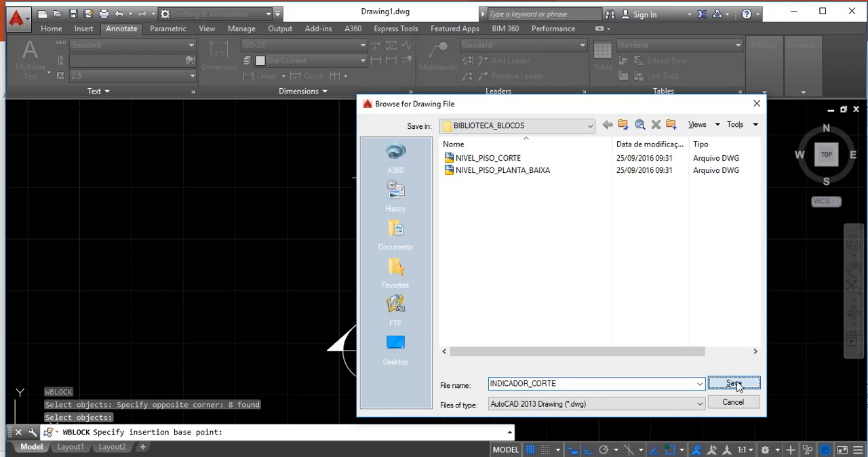
{"action": "left_click", "coordinate": [559, 382]}
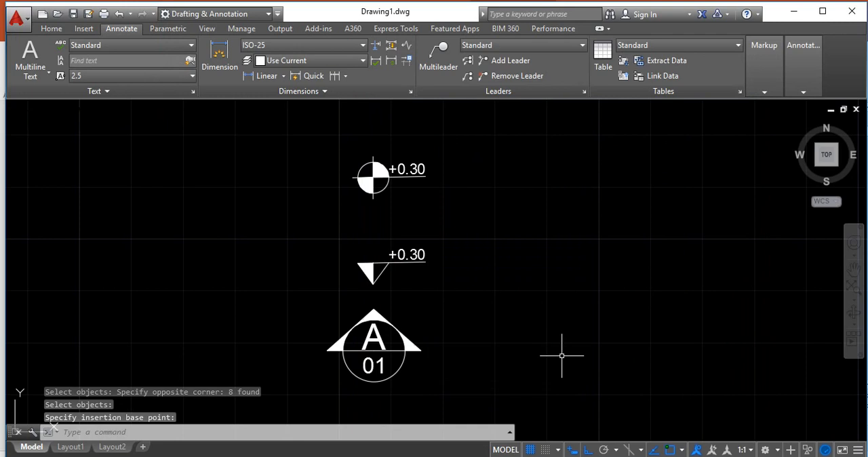
Erase both level marks and the section indicator from the drawing
{"action": "left_click", "coordinate": [297, 142]}
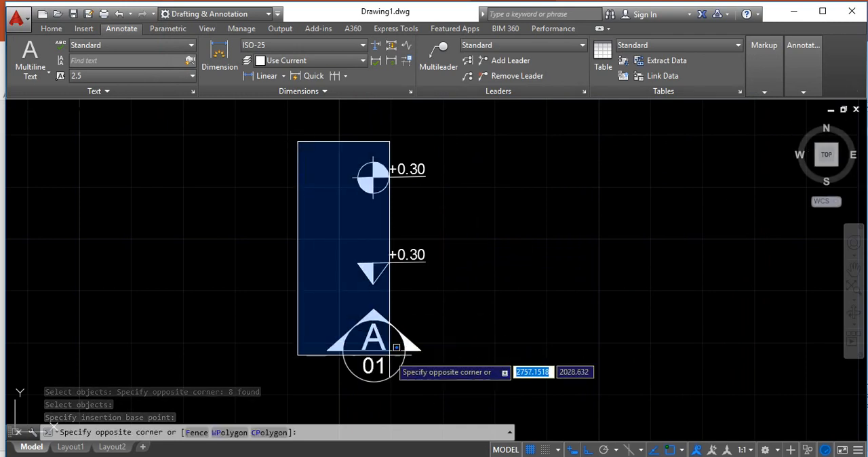
{"action": "left_click", "coordinate": [477, 395]}
{"action": "key", "text": "Delete"}
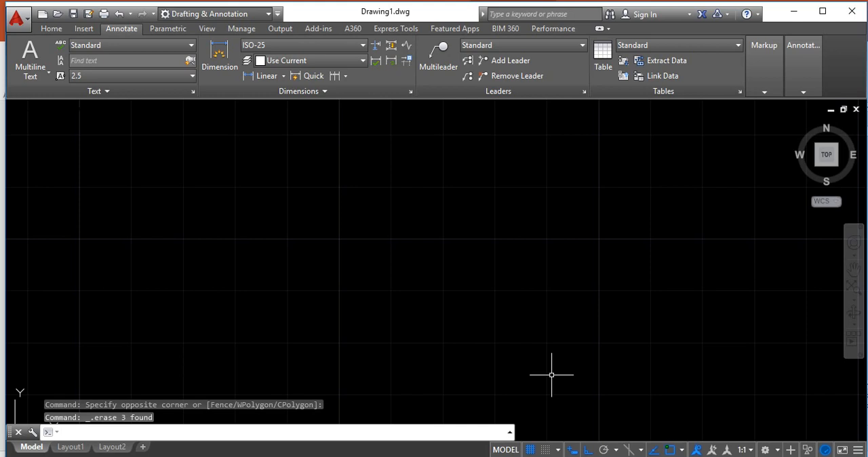
Examine the gallery of blocks available for insertion and switch to the AULA_PAC presentation in PowerPoint
{"action": "left_click", "coordinate": [82, 31]}
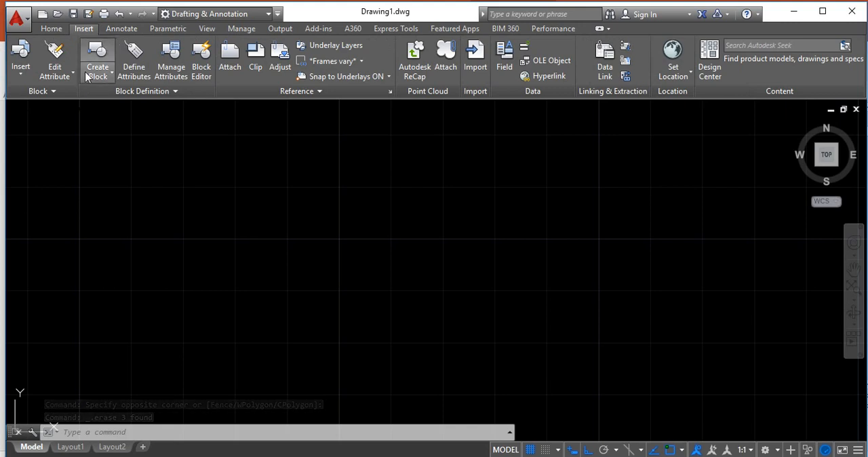
{"action": "left_click", "coordinate": [24, 79]}
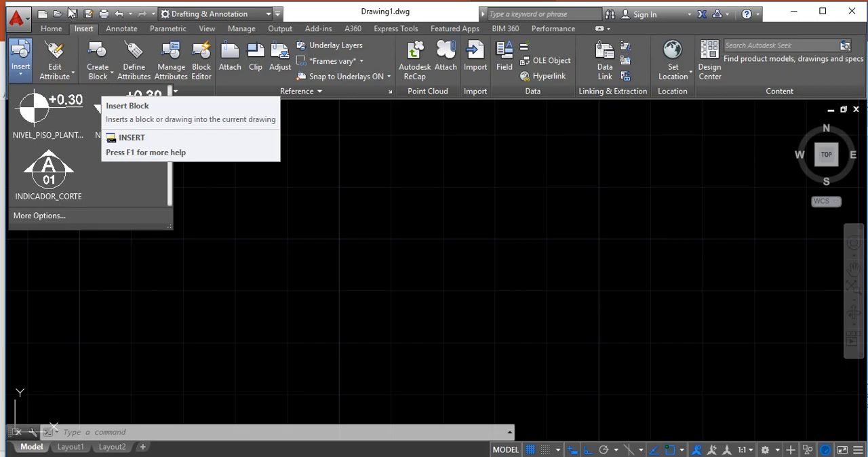
{"action": "left_click", "coordinate": [137, 1]}
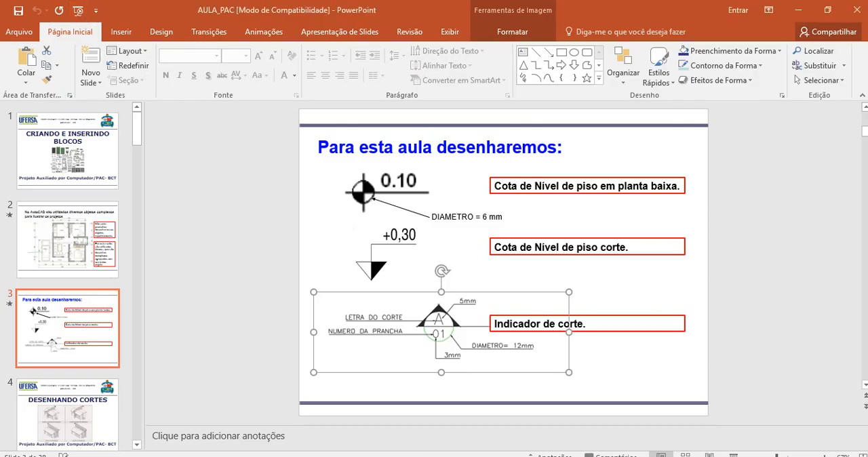
Switch to Drawing1 in AutoCAD and examine the block creation options and the gallery of insertable blocks
{"action": "left_click", "coordinate": [422, 456]}
{"action": "left_click", "coordinate": [466, 422]}
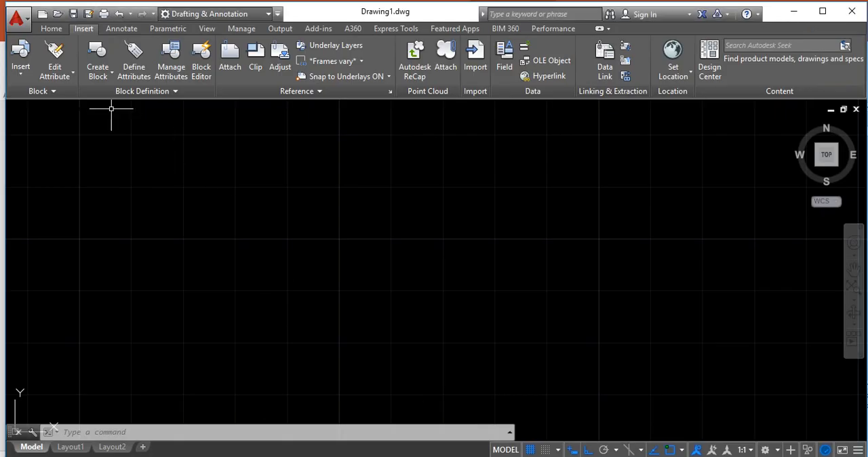
{"action": "left_click", "coordinate": [111, 73]}
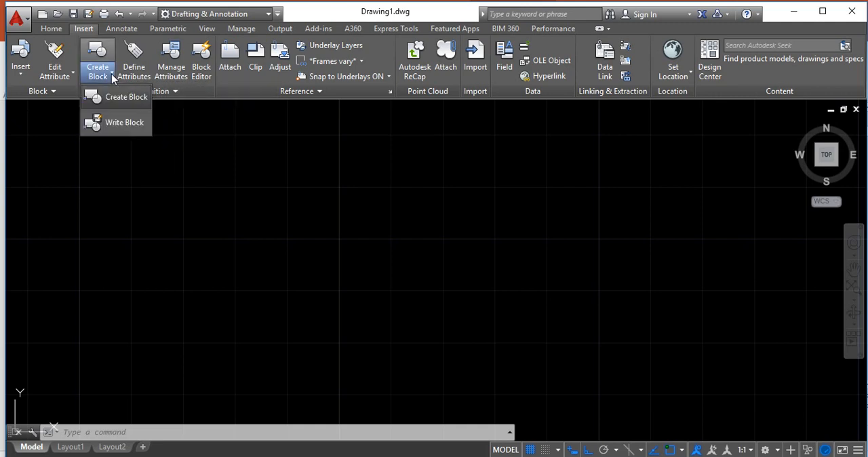
{"action": "left_click", "coordinate": [110, 74]}
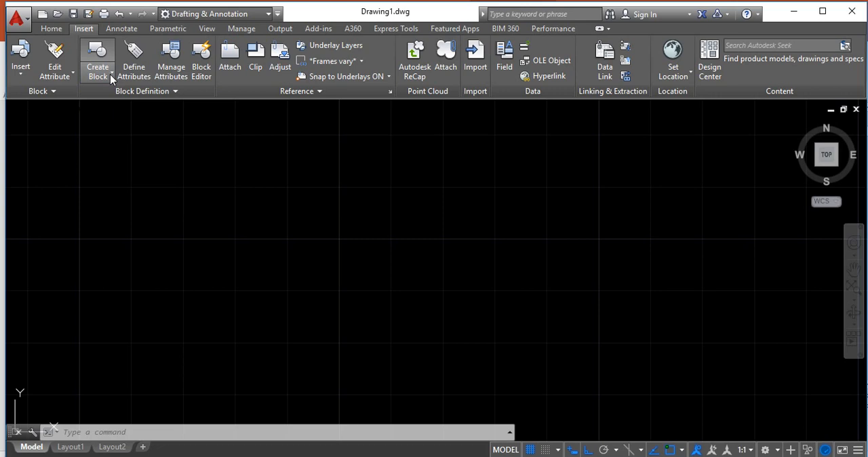
{"action": "left_click", "coordinate": [110, 74]}
{"action": "left_click", "coordinate": [112, 74]}
{"action": "left_click", "coordinate": [110, 75]}
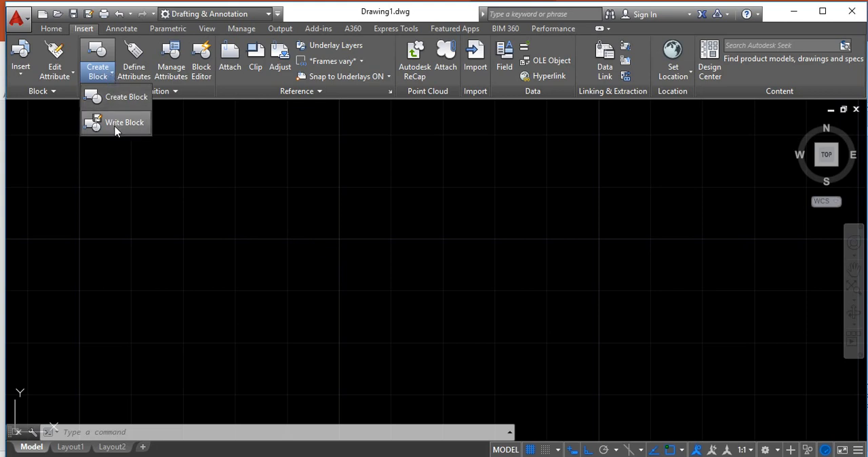
{"action": "left_click", "coordinate": [112, 75]}
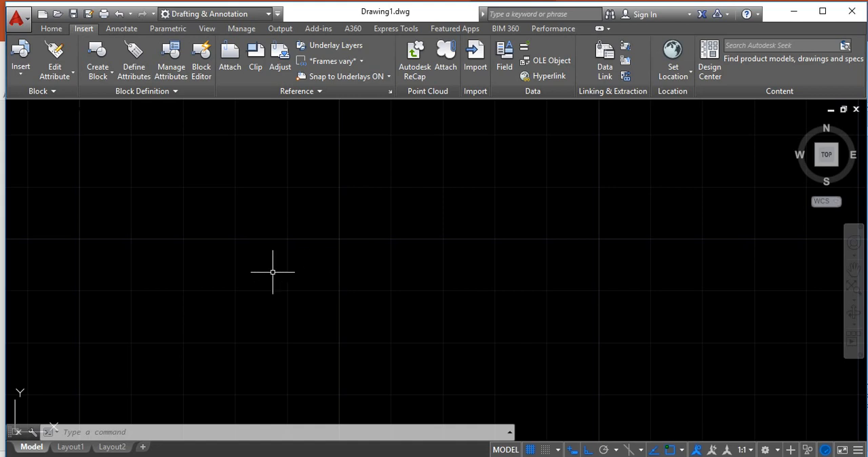
{"action": "left_click", "coordinate": [21, 76]}
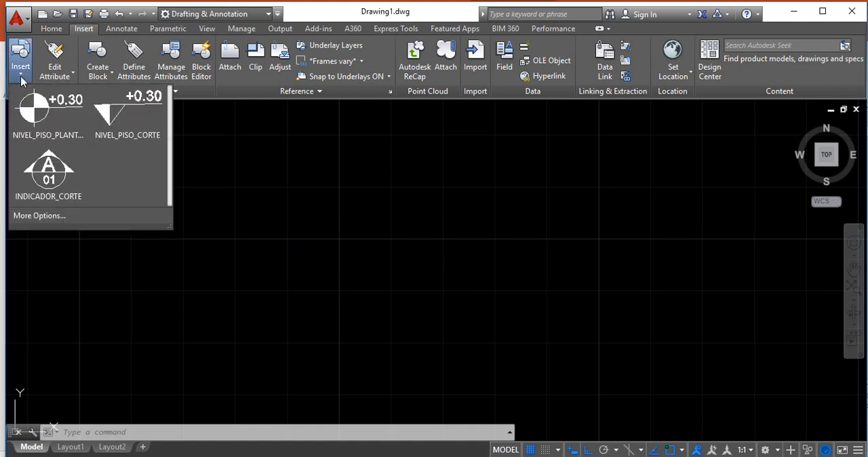
{"action": "left_click", "coordinate": [20, 79]}
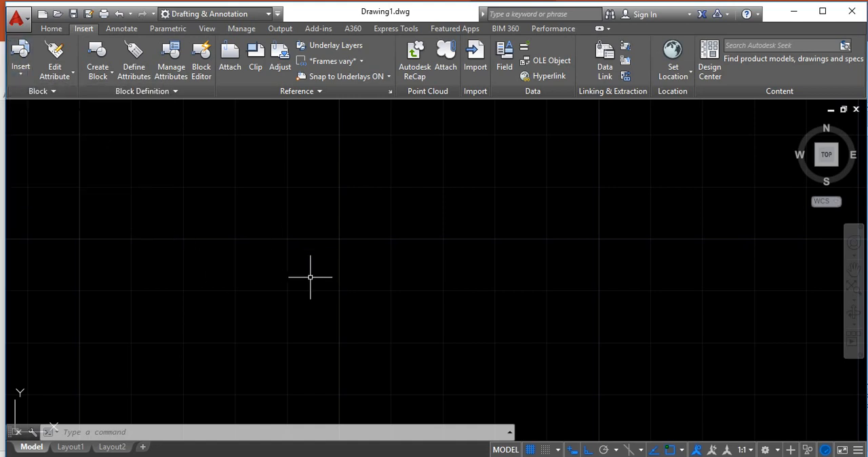
Start the Insert command and load the INDICADOR_CORTE file from the BIBLIOTECA_BLOCOS folder
{"action": "type", "text": "I"}
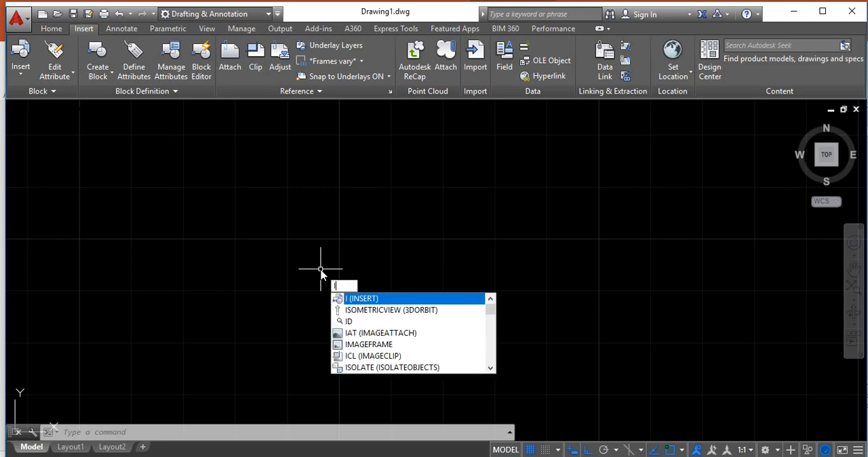
{"action": "key", "text": "Return"}
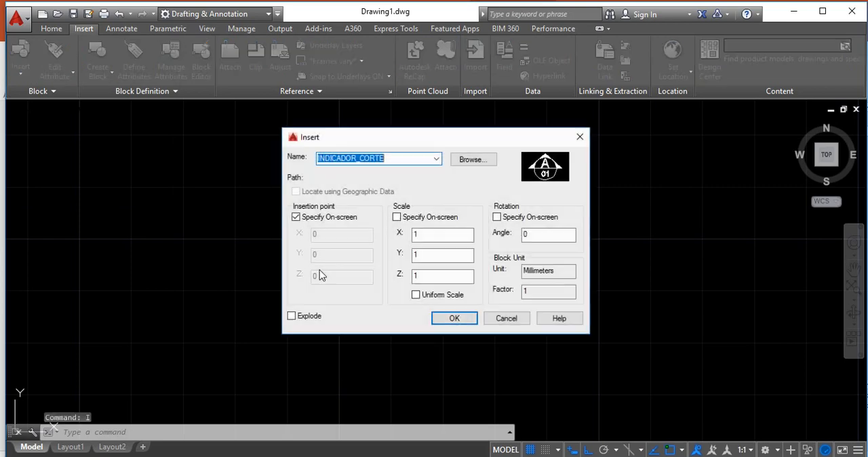
{"action": "left_click", "coordinate": [461, 161]}
{"action": "left_click", "coordinate": [461, 101]}
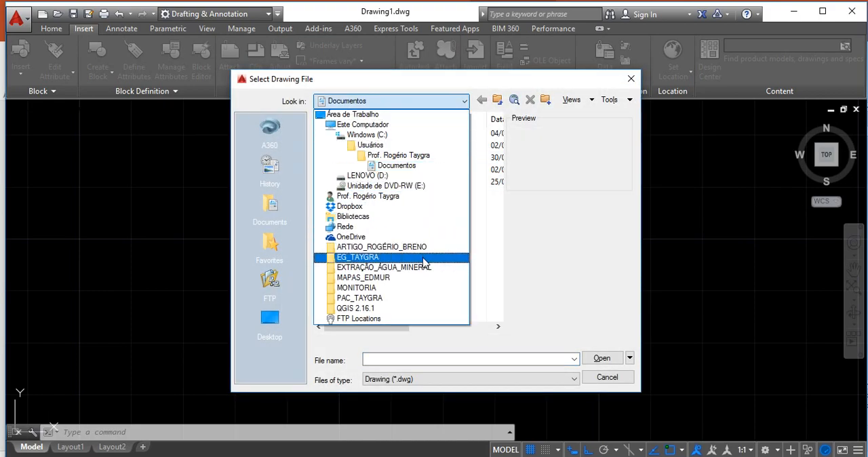
{"action": "left_click", "coordinate": [423, 298]}
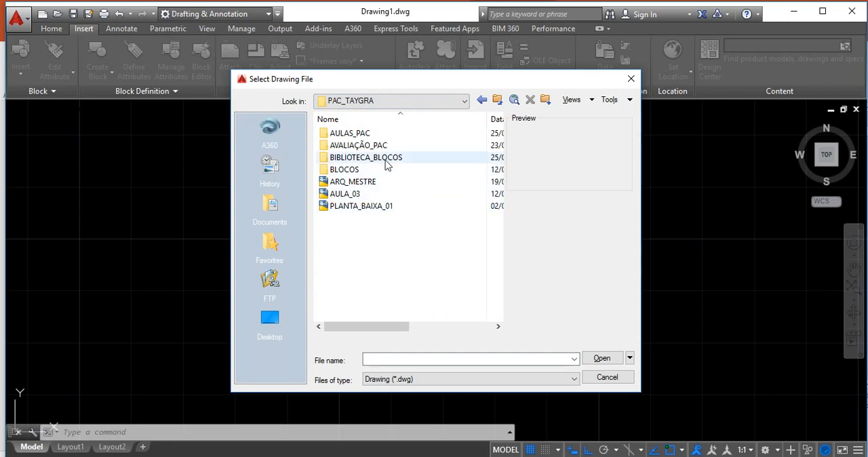
{"action": "double_click", "coordinate": [384, 158]}
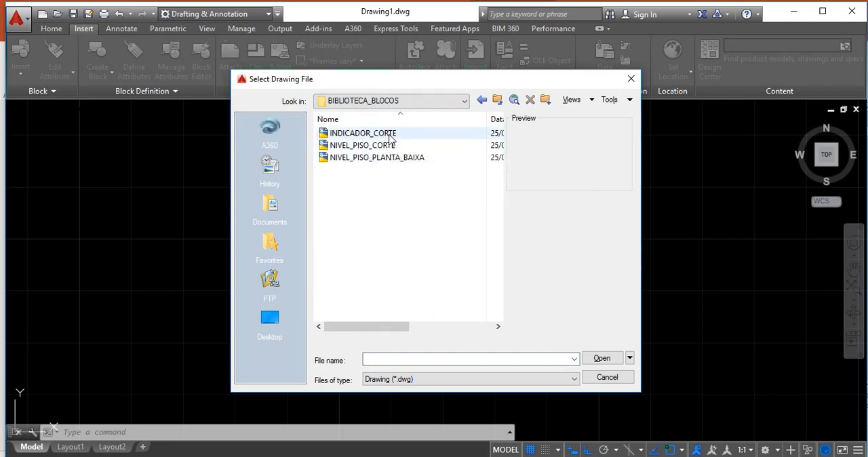
{"action": "left_click", "coordinate": [366, 133]}
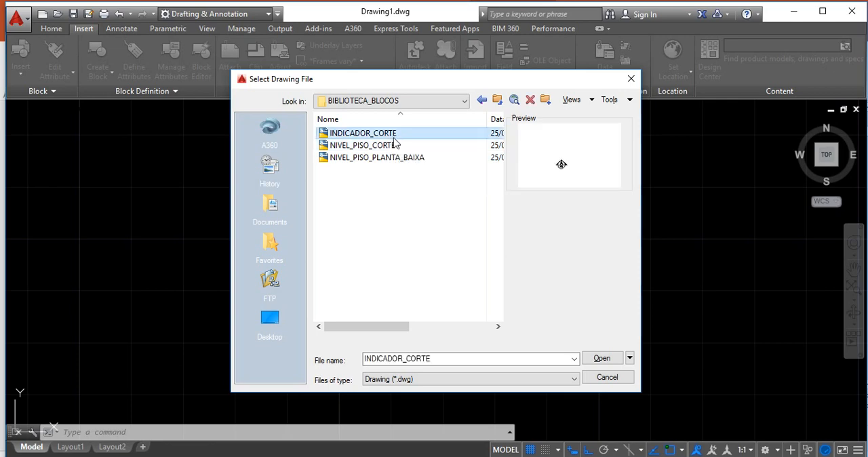
{"action": "left_click", "coordinate": [602, 358]}
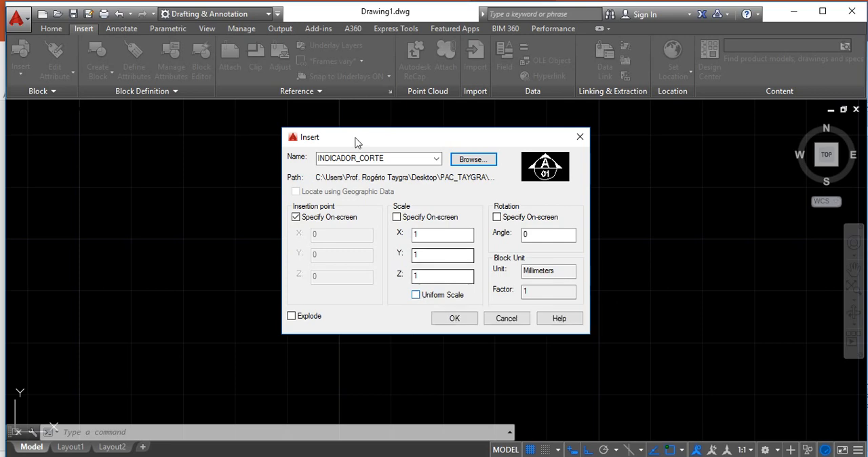
Insert the section indicator into the empty drawing at scale 1 and angle 0, without redefining the existing block
{"action": "left_click", "coordinate": [461, 320]}
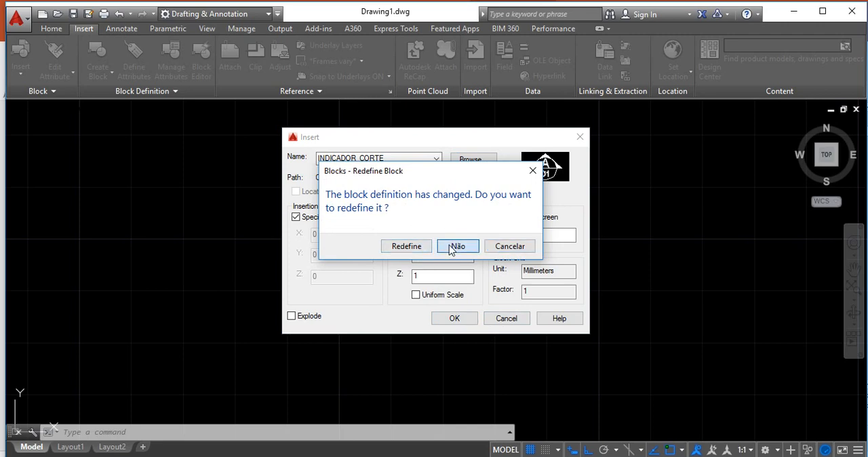
{"action": "left_click", "coordinate": [458, 247]}
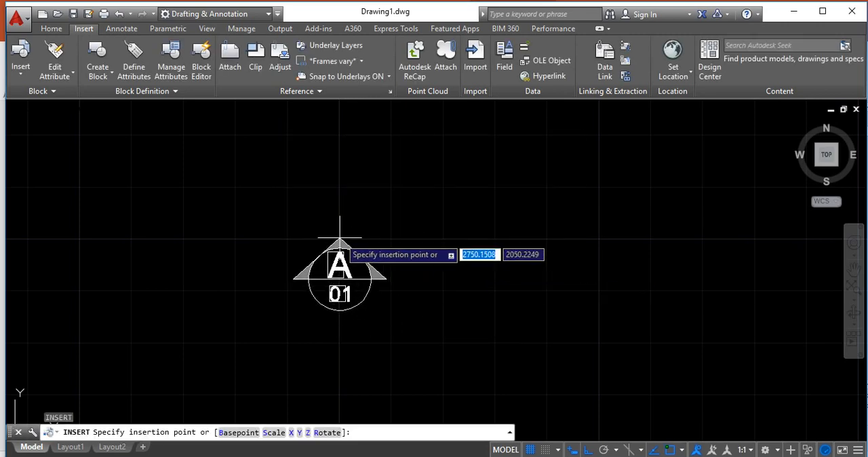
{"action": "left_click", "coordinate": [339, 285]}
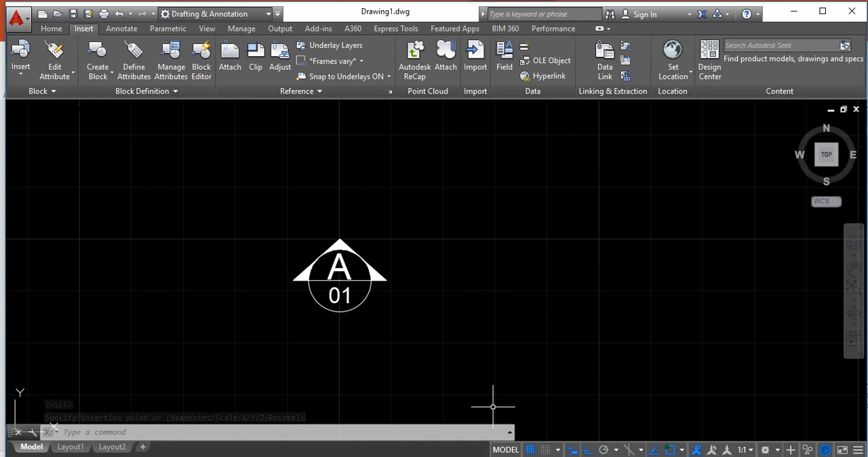
Switch to the ARQ_MESTRE.dwt drawing and bring up the floor plan crossed by the section line
{"action": "left_click", "coordinate": [361, 427]}
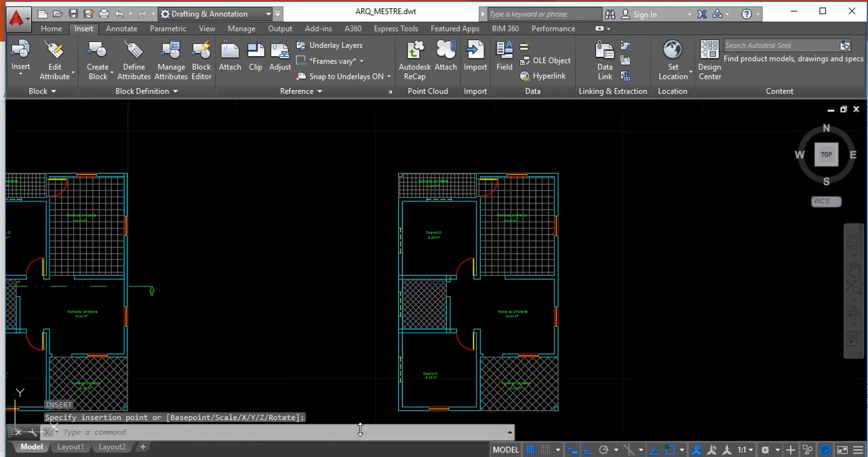
{"action": "scroll", "coordinate": [204, 300], "scroll_direction": "up", "scroll_amount": 3}
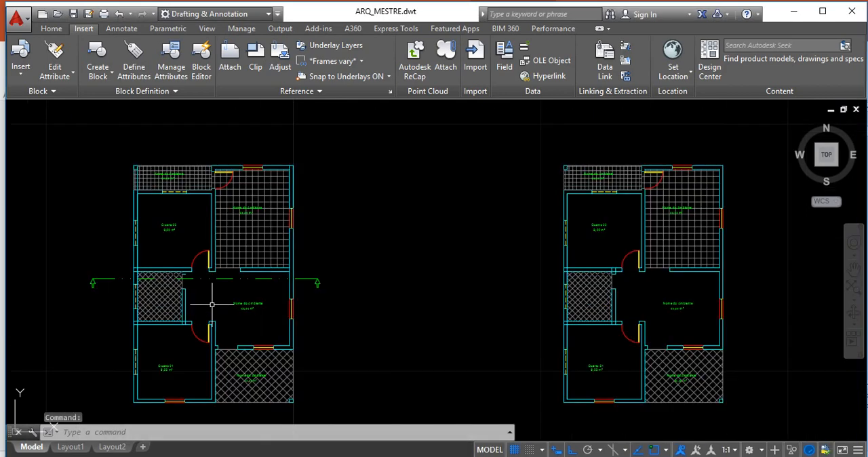
{"action": "scroll", "coordinate": [461, 310], "scroll_direction": "down", "scroll_amount": 1}
{"action": "scroll", "coordinate": [412, 319], "scroll_direction": "up", "scroll_amount": 2}
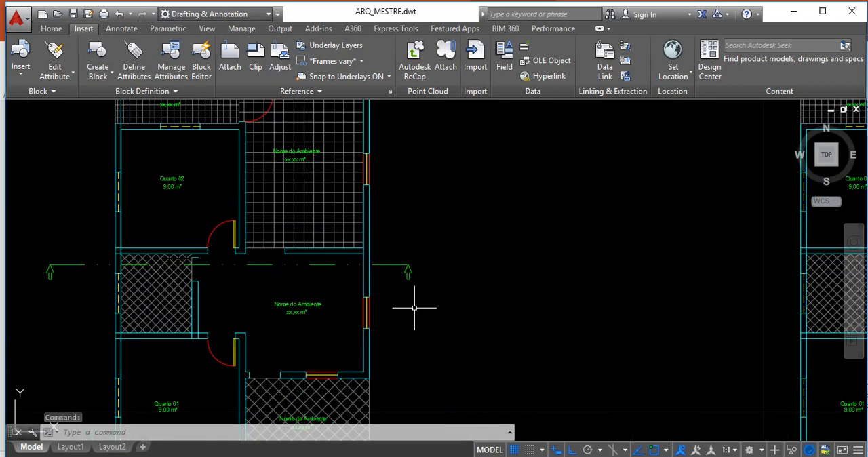
{"action": "left_click", "coordinate": [439, 308]}
{"action": "left_click", "coordinate": [402, 256]}
{"action": "left_click", "coordinate": [461, 287]}
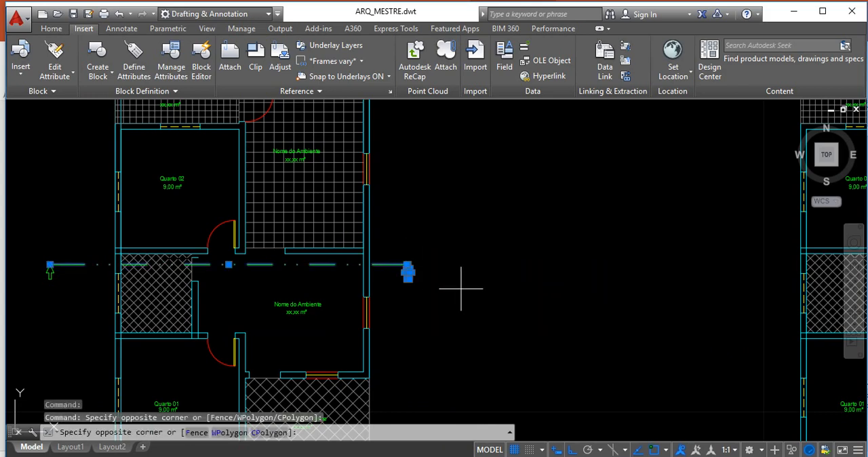
{"action": "key", "text": "Escape"}
{"action": "key", "text": "Escape"}
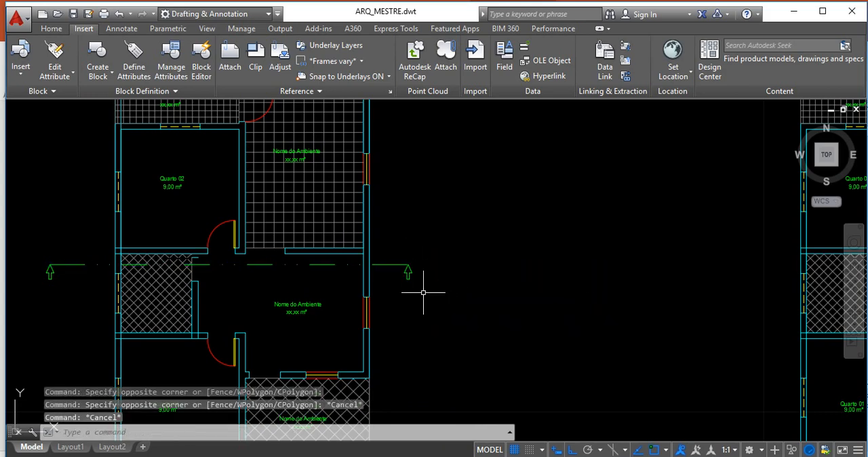
Erase the green arrows at both ends of the floor plan's section line, keeping the line itself
{"action": "left_click", "coordinate": [401, 259]}
{"action": "left_click", "coordinate": [429, 308]}
{"action": "key", "text": "Delete"}
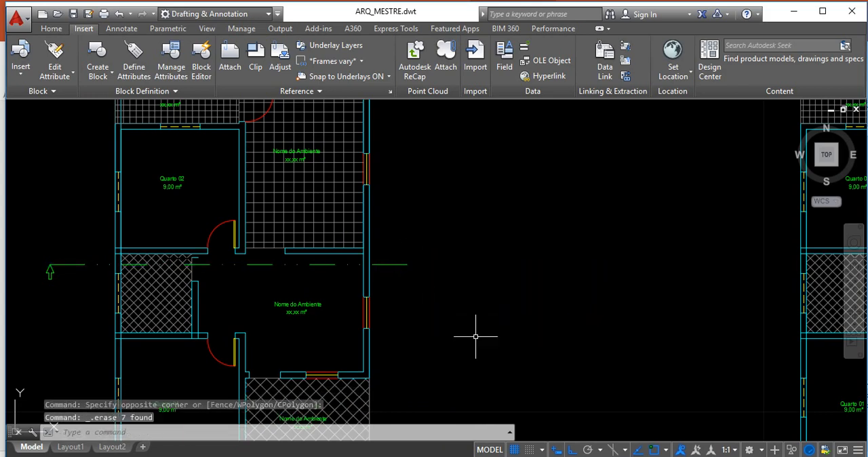
{"action": "left_click", "coordinate": [34, 252]}
{"action": "left_click", "coordinate": [55, 287]}
{"action": "key", "text": "Delete"}
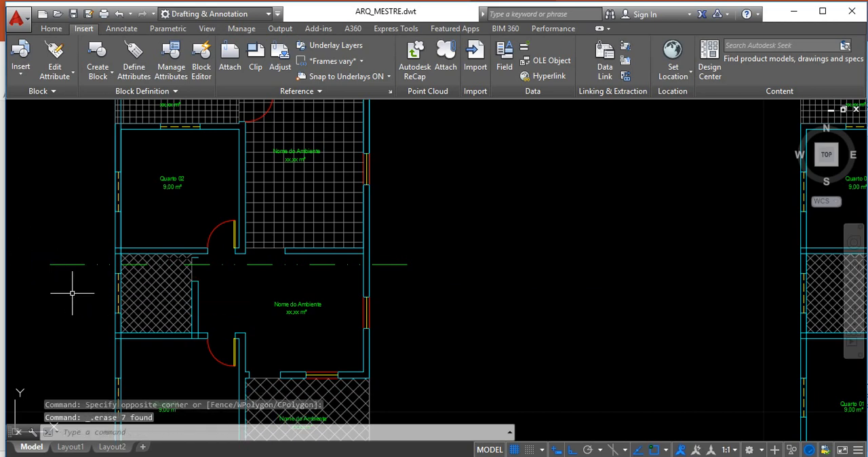
Start another block insertion and load INDICADOR_CORTE from the BIBLIOTECA_BLOCOS folder into the floor plan drawing
{"action": "scroll", "coordinate": [411, 316], "scroll_direction": "down", "scroll_amount": 2}
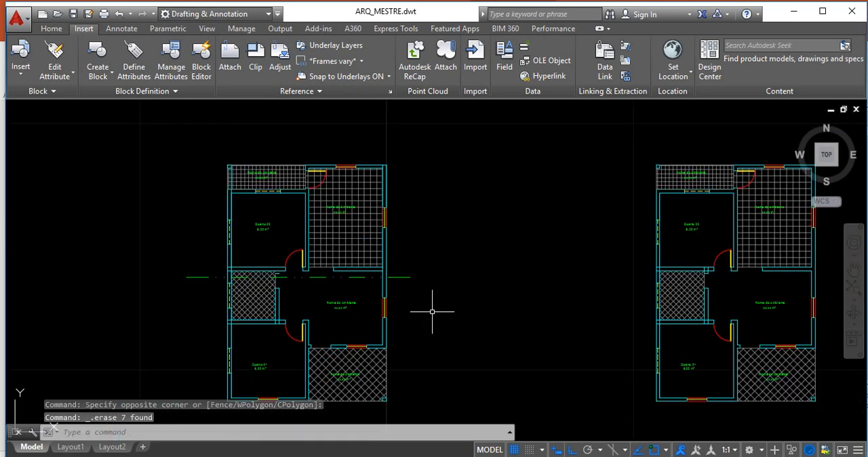
{"action": "type", "text": "i"}
{"action": "key", "text": "Return"}
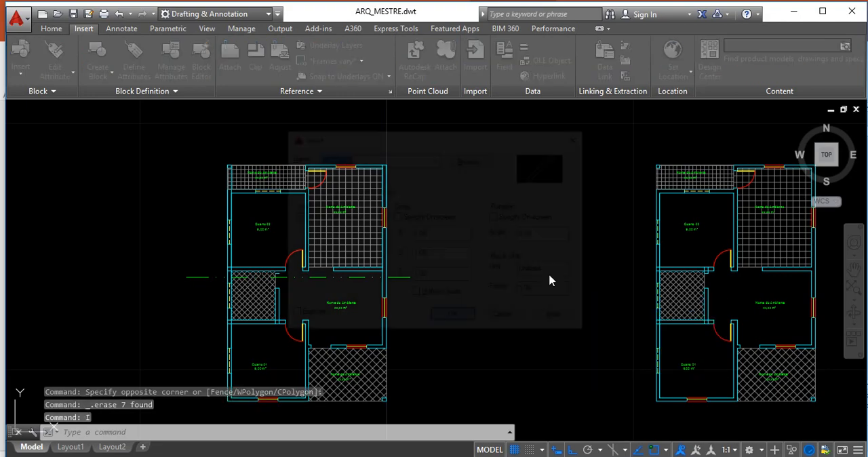
{"action": "left_click", "coordinate": [481, 165]}
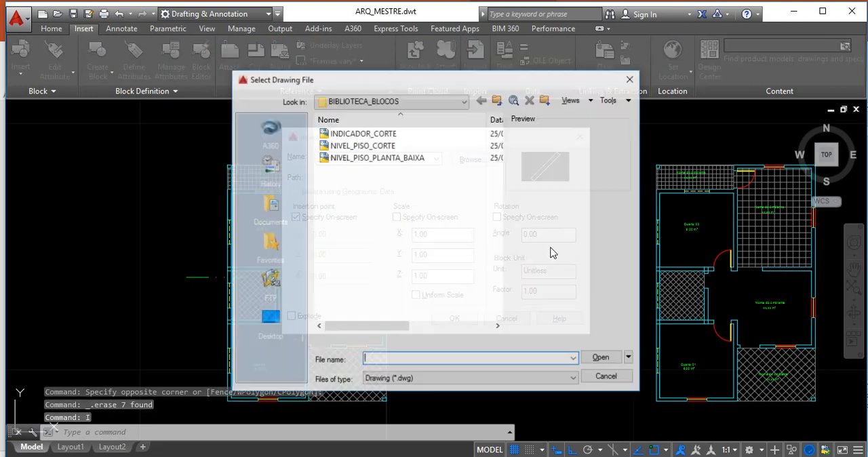
{"action": "left_click", "coordinate": [359, 133]}
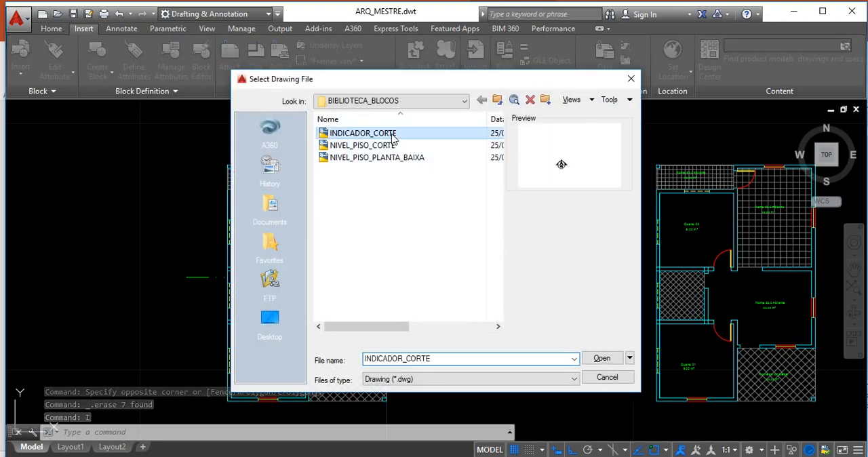
{"action": "left_click", "coordinate": [601, 358]}
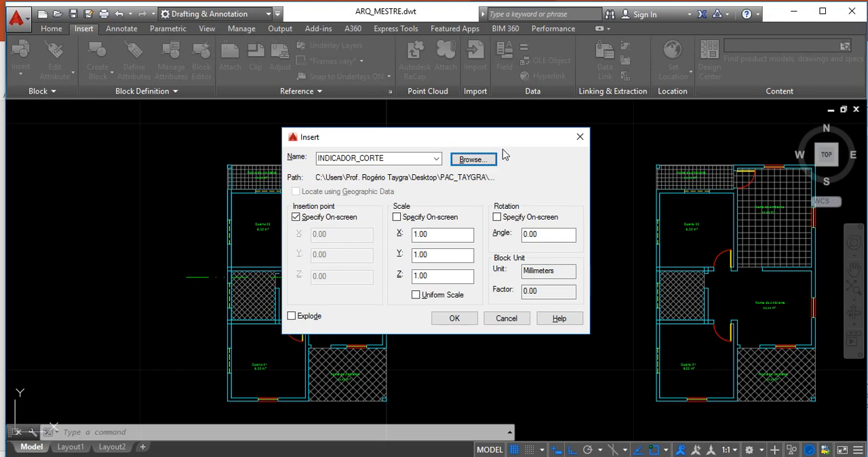
Place the section indicator at the right end of the section line with scale 1.00 and angle 0.00
{"action": "left_click", "coordinate": [455, 318]}
{"action": "scroll", "coordinate": [442, 315], "scroll_direction": "up", "scroll_amount": 6}
{"action": "scroll", "coordinate": [427, 260], "scroll_direction": "up", "scroll_amount": 3}
{"action": "scroll", "coordinate": [460, 244], "scroll_direction": "up", "scroll_amount": 2}
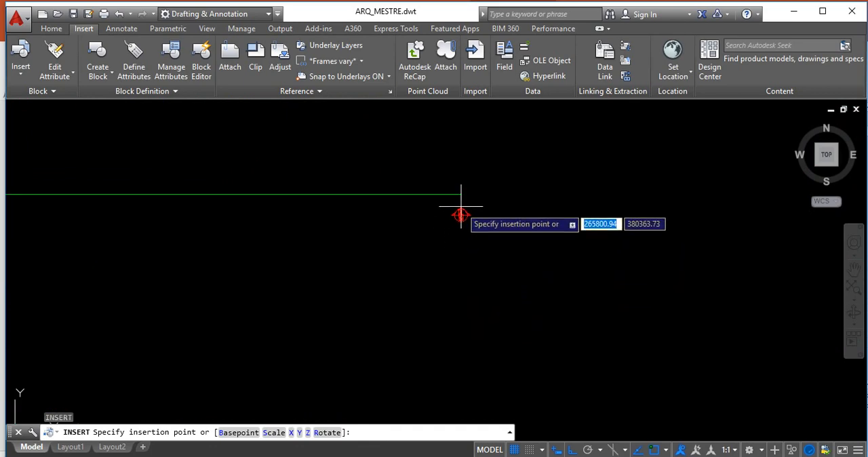
{"action": "left_click", "coordinate": [461, 194]}
Examine the size of the inserted section indicator relative to the section line and the whole floor plan
{"action": "scroll", "coordinate": [467, 186], "scroll_direction": "up", "scroll_amount": 5}
{"action": "scroll", "coordinate": [473, 200], "scroll_direction": "down", "scroll_amount": 5}
{"action": "scroll", "coordinate": [480, 266], "scroll_direction": "down", "scroll_amount": 4}
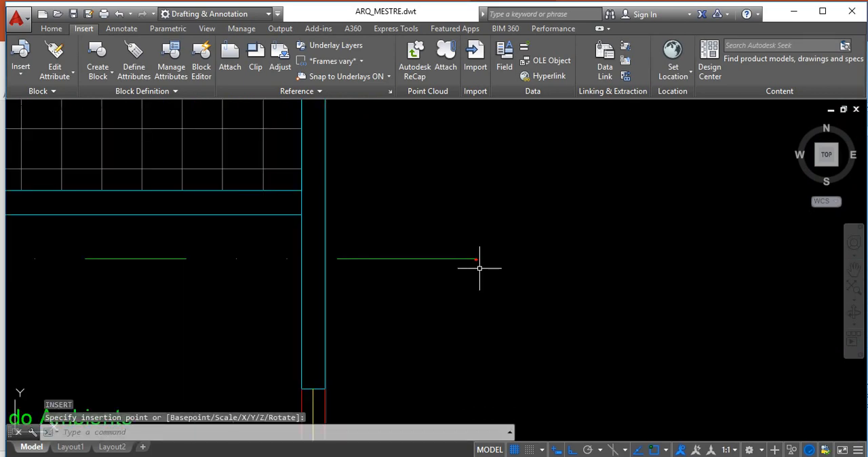
{"action": "scroll", "coordinate": [506, 283], "scroll_direction": "up", "scroll_amount": 5}
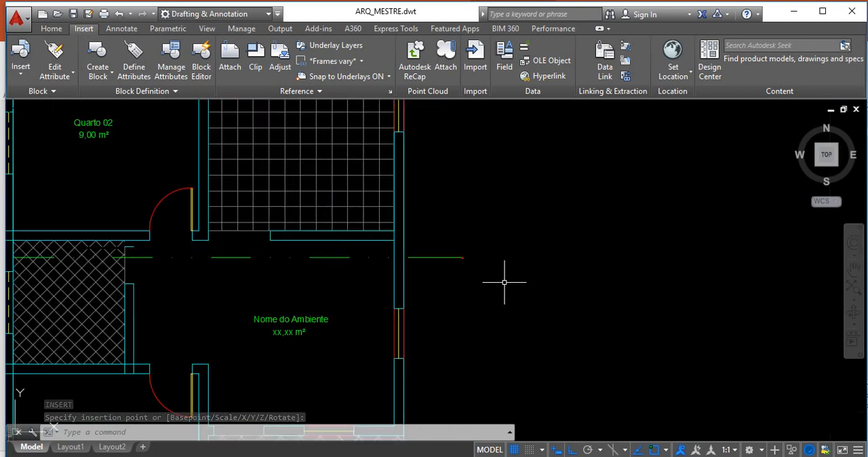
{"action": "scroll", "coordinate": [451, 256], "scroll_direction": "up", "scroll_amount": 4}
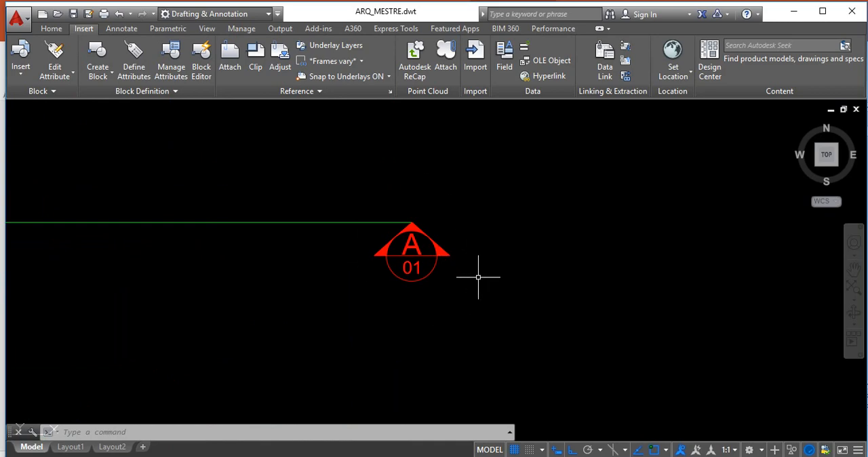
{"action": "scroll", "coordinate": [479, 278], "scroll_direction": "down", "scroll_amount": 8}
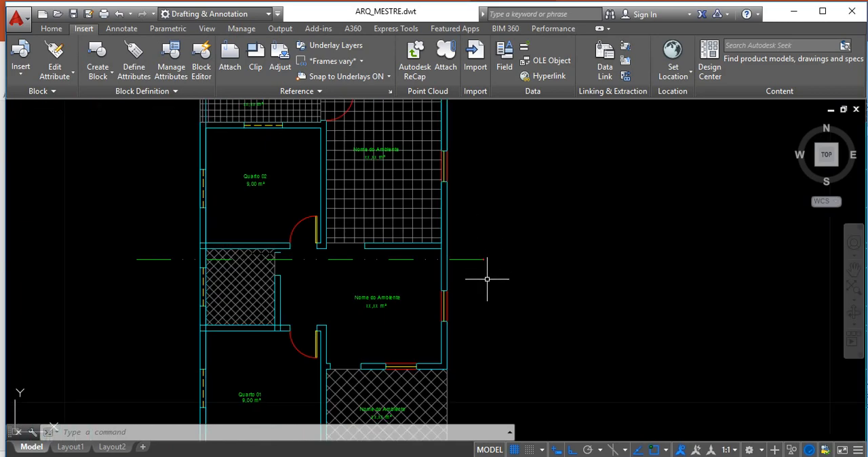
{"action": "scroll", "coordinate": [487, 279], "scroll_direction": "down", "scroll_amount": 2}
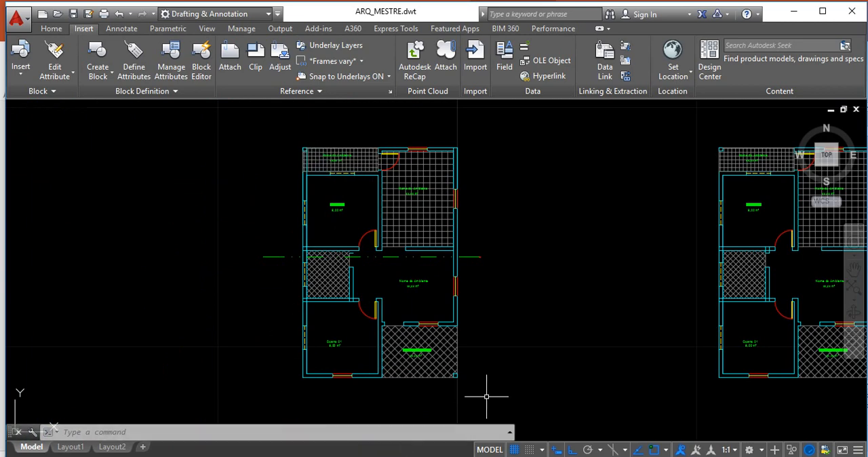
Examine the section indicator's size against the floor plan and the scale note under the PLANTA BAIXA title
{"action": "scroll", "coordinate": [480, 258], "scroll_direction": "up", "scroll_amount": 2}
{"action": "scroll", "coordinate": [479, 258], "scroll_direction": "up", "scroll_amount": 2}
{"action": "scroll", "coordinate": [501, 257], "scroll_direction": "up", "scroll_amount": 2}
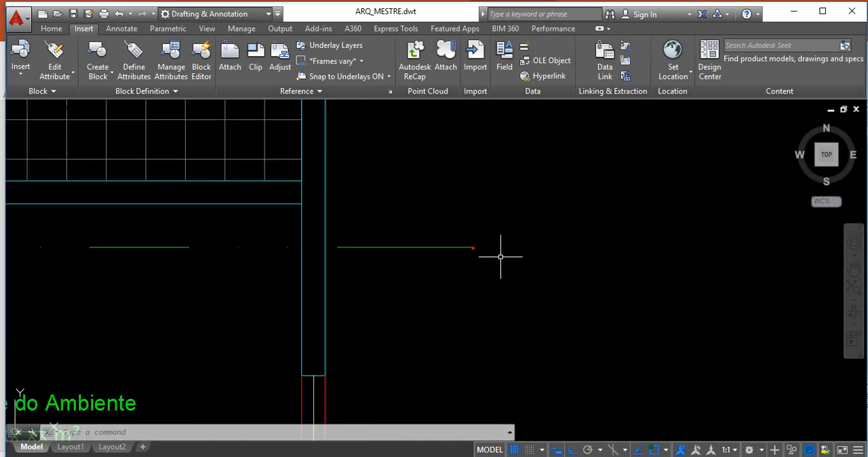
{"action": "scroll", "coordinate": [515, 262], "scroll_direction": "down", "scroll_amount": 4}
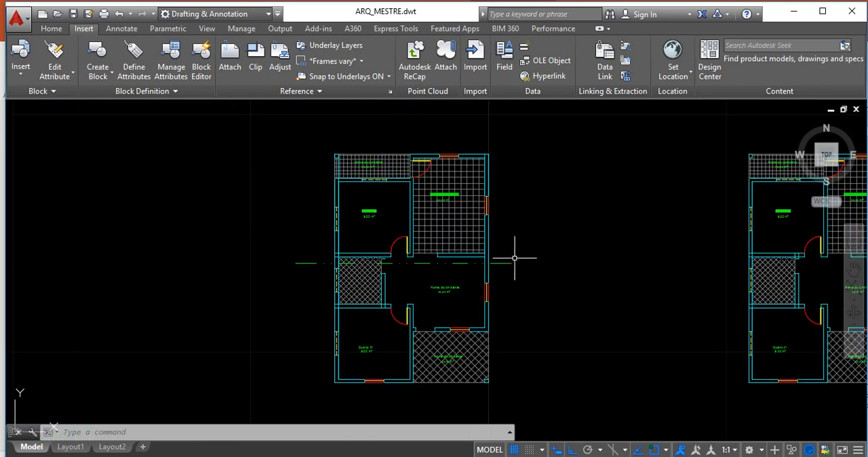
{"action": "scroll", "coordinate": [502, 389], "scroll_direction": "up", "scroll_amount": 2}
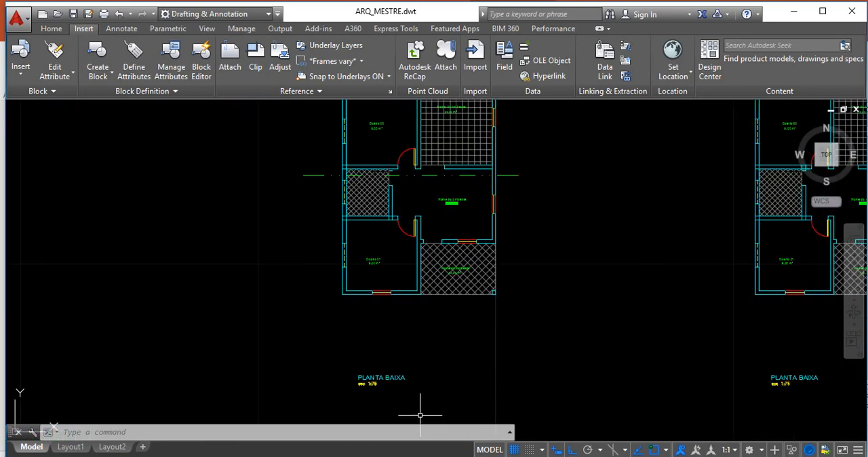
{"action": "scroll", "coordinate": [373, 413], "scroll_direction": "up", "scroll_amount": 4}
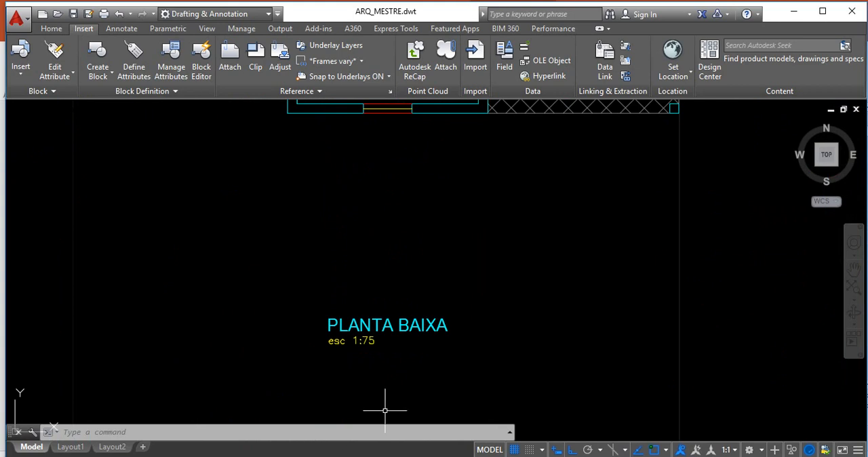
{"action": "scroll", "coordinate": [373, 353], "scroll_direction": "up", "scroll_amount": 2}
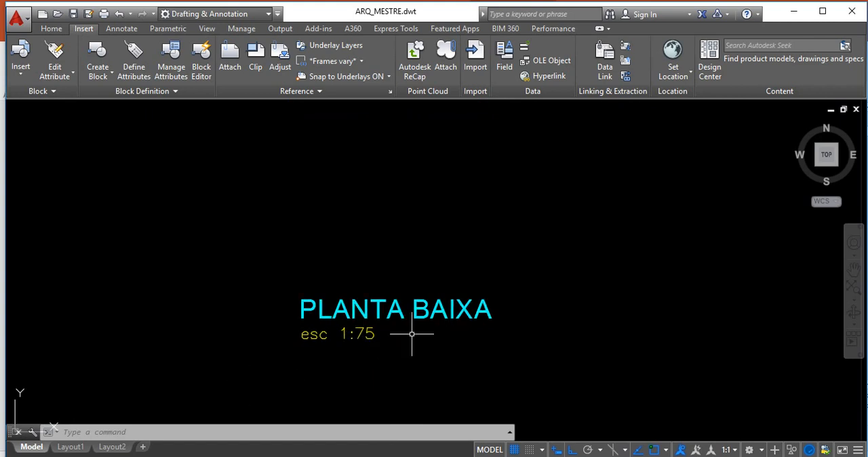
{"action": "scroll", "coordinate": [341, 348], "scroll_direction": "down", "scroll_amount": 8}
{"action": "scroll", "coordinate": [443, 219], "scroll_direction": "up", "scroll_amount": 10}
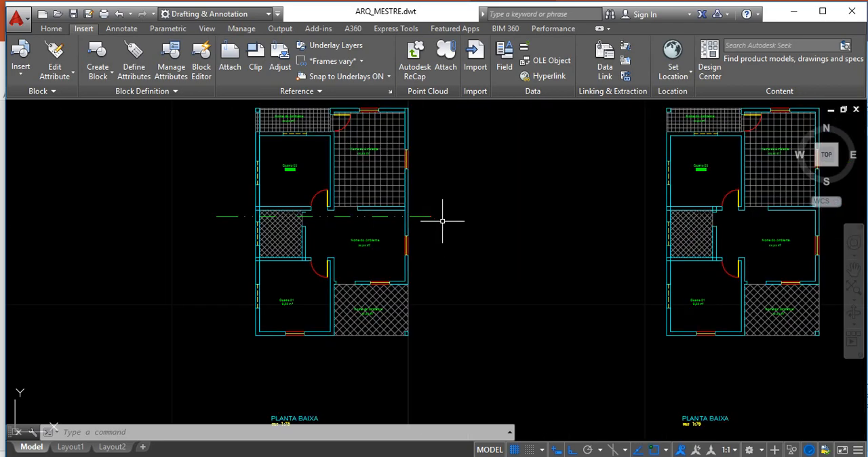
Open the properties of the section indicator block at the right end of the section line
{"action": "scroll", "coordinate": [384, 217], "scroll_direction": "up", "scroll_amount": 5}
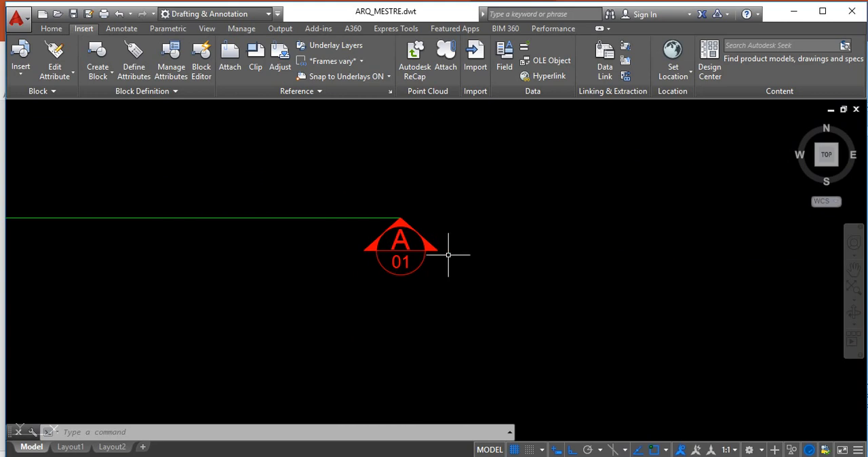
{"action": "scroll", "coordinate": [449, 255], "scroll_direction": "up", "scroll_amount": 2}
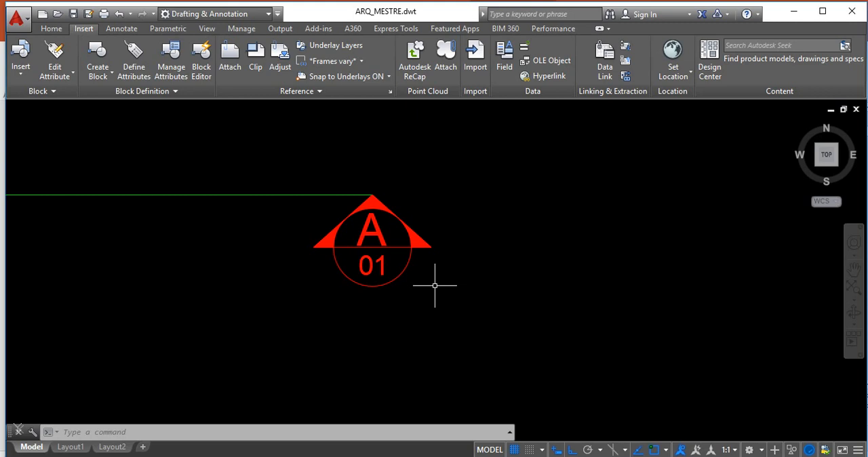
{"action": "scroll", "coordinate": [326, 322], "scroll_direction": "down", "scroll_amount": 2}
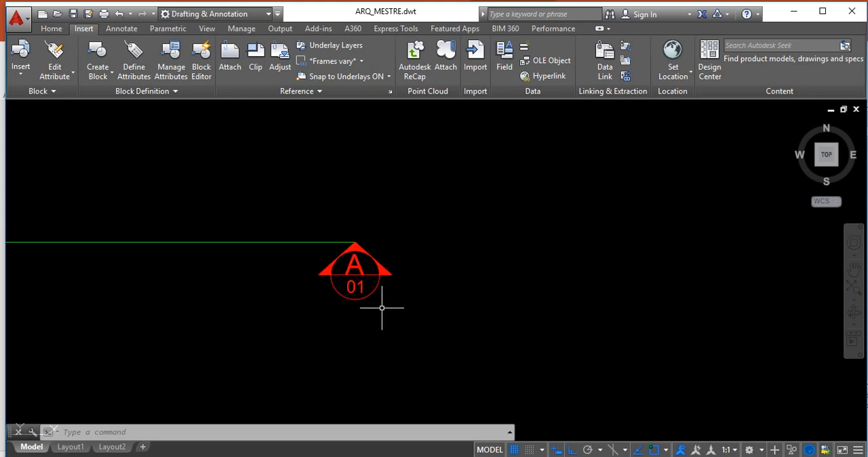
{"action": "left_click", "coordinate": [359, 277]}
{"action": "right_click", "coordinate": [360, 278]}
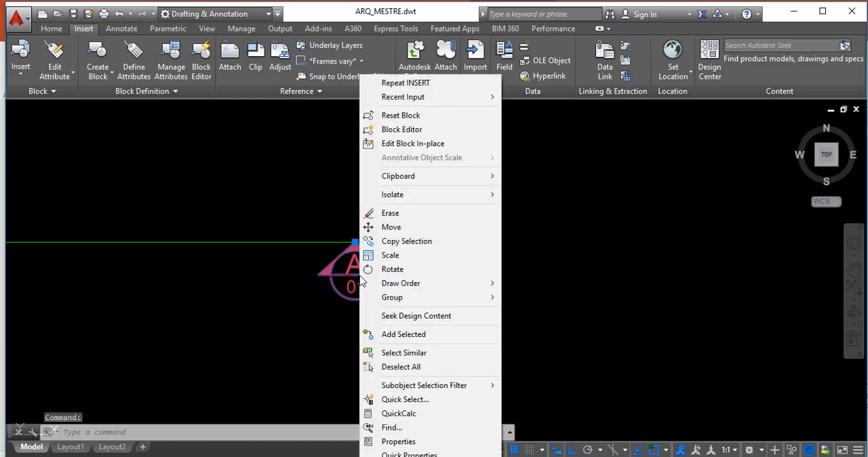
{"action": "left_click", "coordinate": [429, 442]}
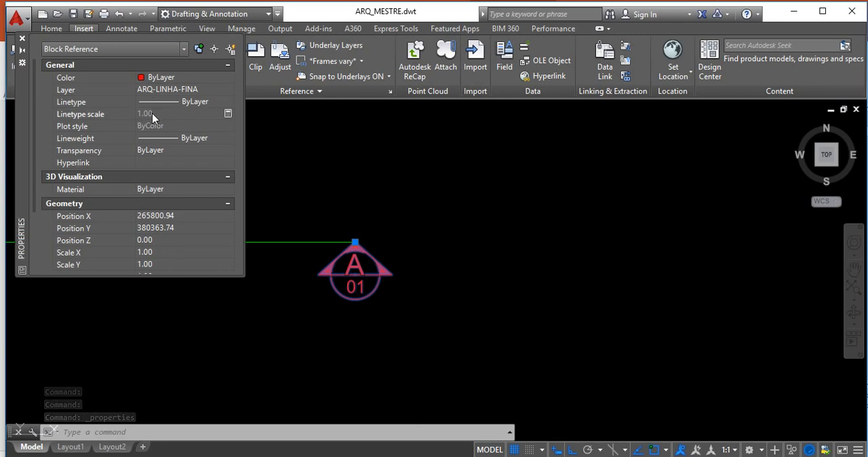
{"action": "left_click", "coordinate": [229, 116]}
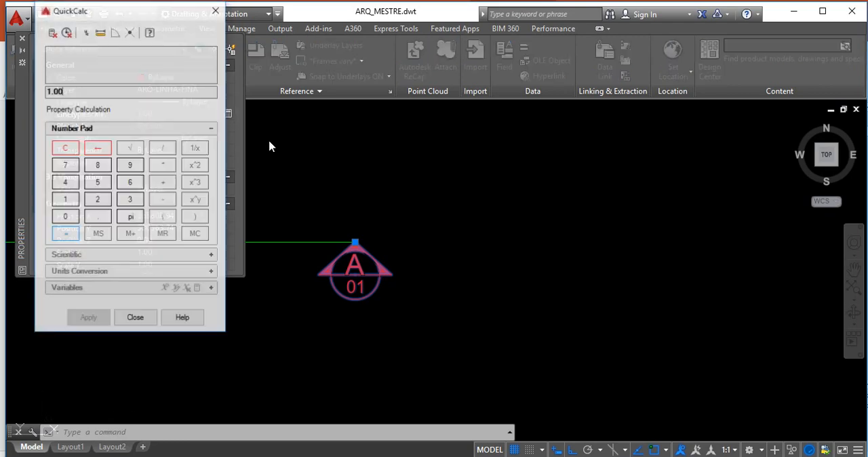
{"action": "left_click", "coordinate": [269, 146]}
{"action": "key", "text": "Escape"}
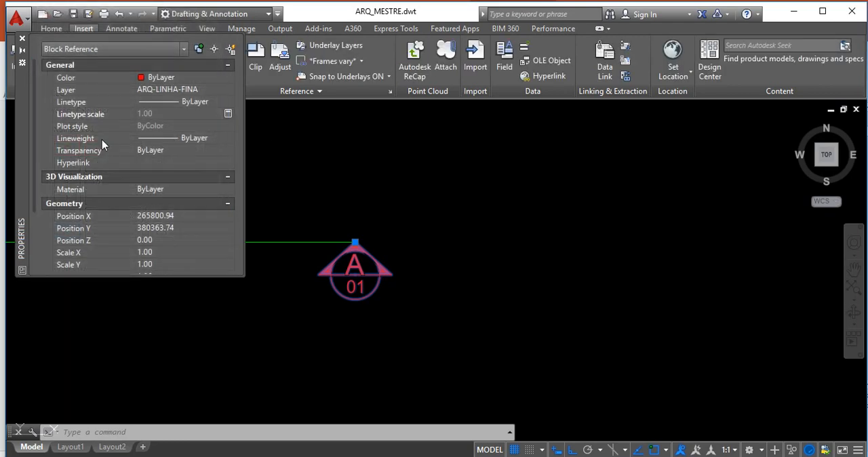
Set the section indicator's X, Y and Z scale to 75 in the block's geometry properties
{"action": "scroll", "coordinate": [32, 128], "scroll_direction": "down", "scroll_amount": 1}
{"action": "scroll", "coordinate": [32, 141], "scroll_direction": "down", "scroll_amount": 3}
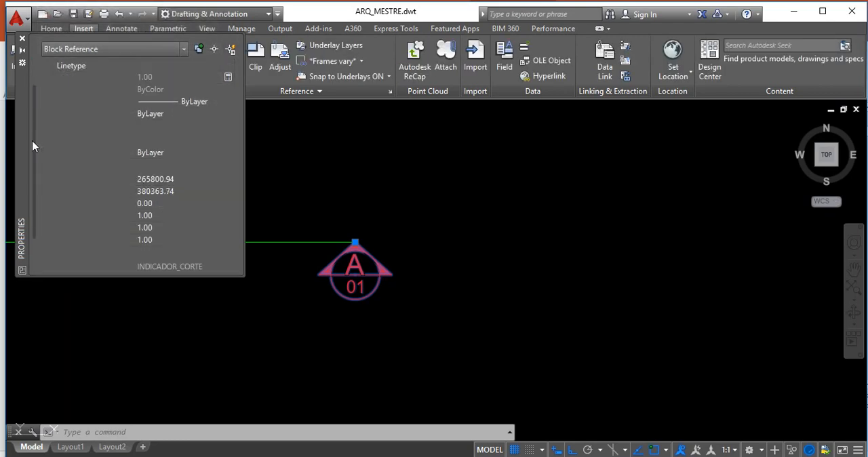
{"action": "left_click", "coordinate": [154, 203]}
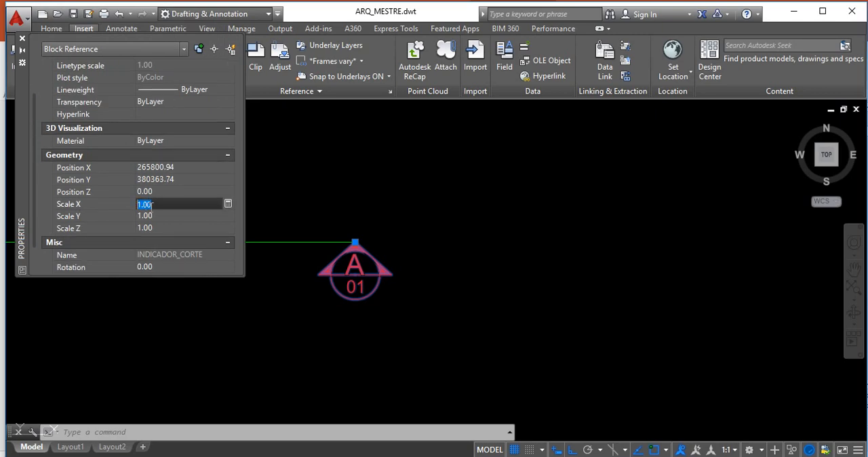
{"action": "type", "text": "75"}
{"action": "left_click", "coordinate": [163, 215]}
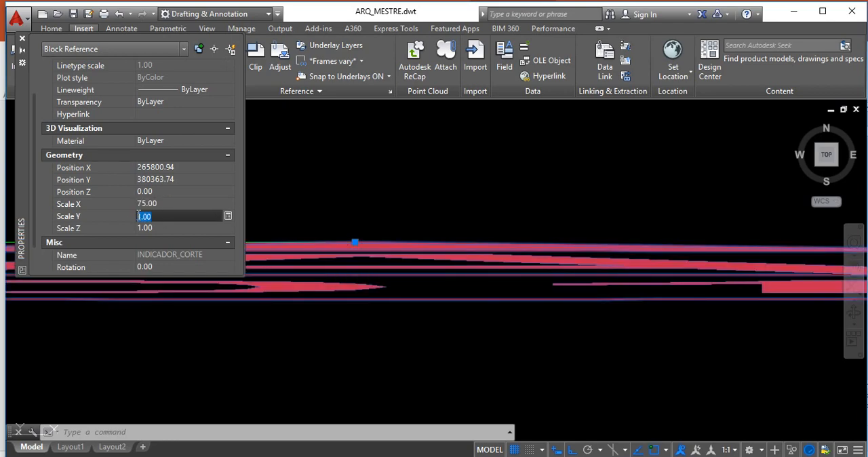
{"action": "type", "text": "75"}
{"action": "left_click", "coordinate": [146, 228]}
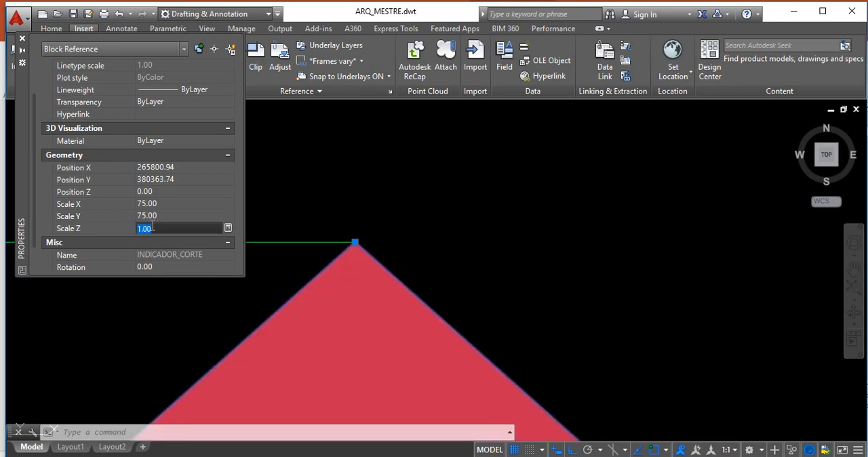
{"action": "type", "text": "7"}
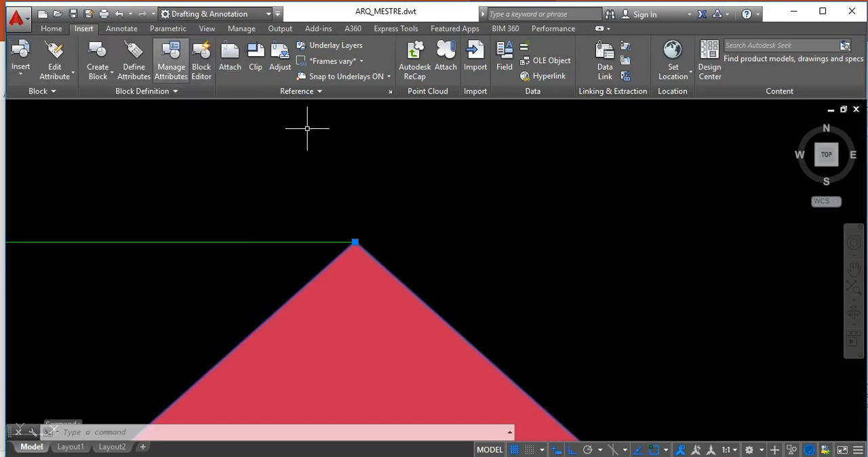
Examine the enlarged section indicator's size and position on the section line against the whole floor plan
{"action": "scroll", "coordinate": [392, 195], "scroll_direction": "down", "scroll_amount": 5}
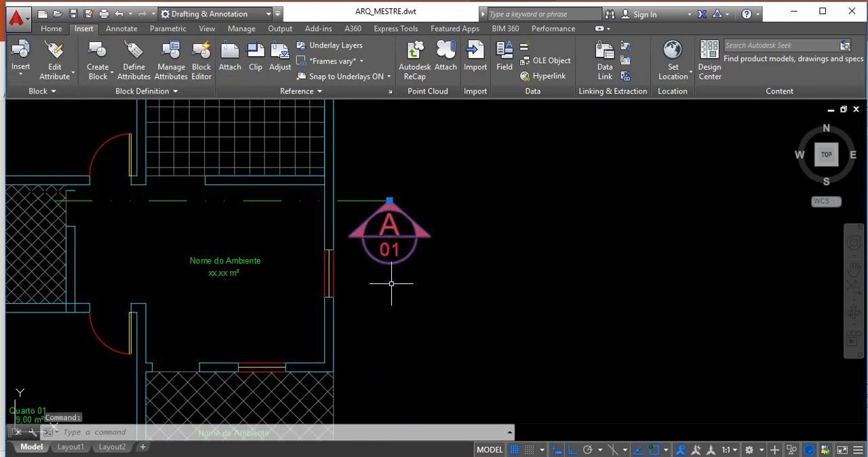
{"action": "key", "text": "Escape"}
{"action": "scroll", "coordinate": [486, 285], "scroll_direction": "down", "scroll_amount": 5}
{"action": "scroll", "coordinate": [435, 259], "scroll_direction": "up", "scroll_amount": 5}
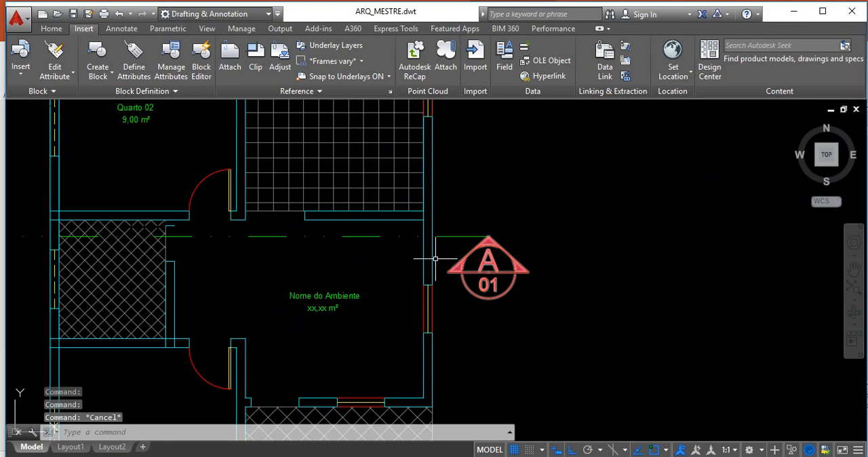
{"action": "scroll", "coordinate": [435, 258], "scroll_direction": "up", "scroll_amount": 2}
{"action": "scroll", "coordinate": [542, 285], "scroll_direction": "down", "scroll_amount": 4}
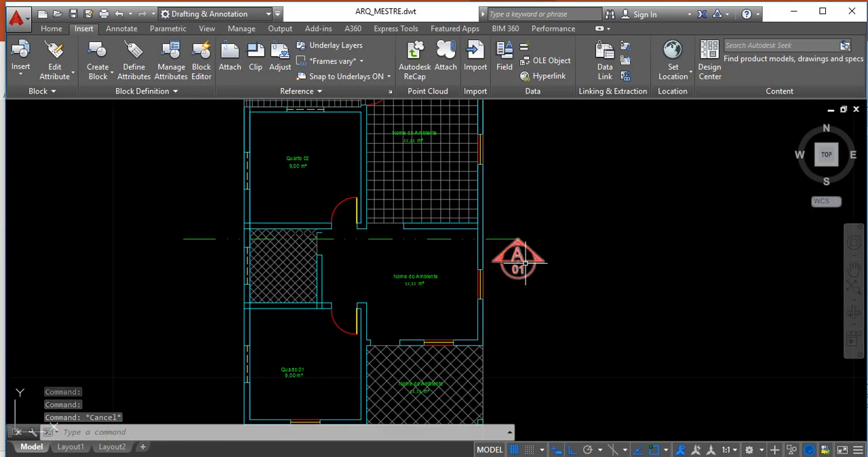
{"action": "scroll", "coordinate": [534, 281], "scroll_direction": "down", "scroll_amount": 2}
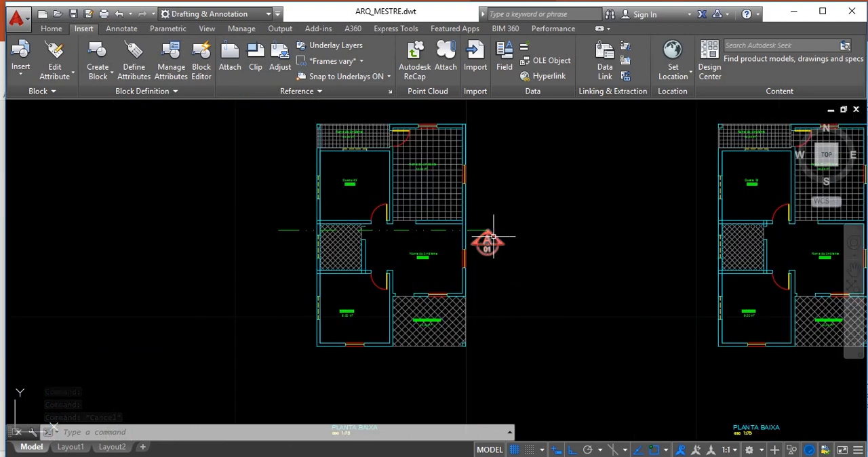
{"action": "scroll", "coordinate": [488, 242], "scroll_direction": "up", "scroll_amount": 2}
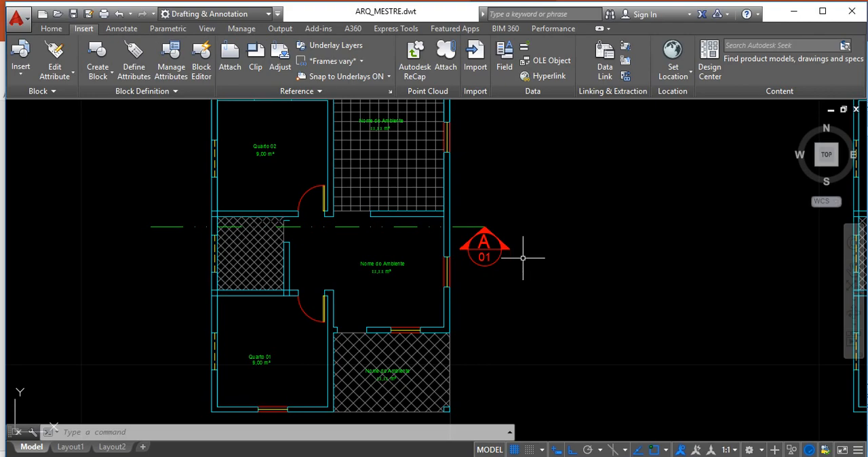
{"action": "scroll", "coordinate": [518, 252], "scroll_direction": "up", "scroll_amount": 2}
{"action": "scroll", "coordinate": [514, 251], "scroll_direction": "down", "scroll_amount": 4}
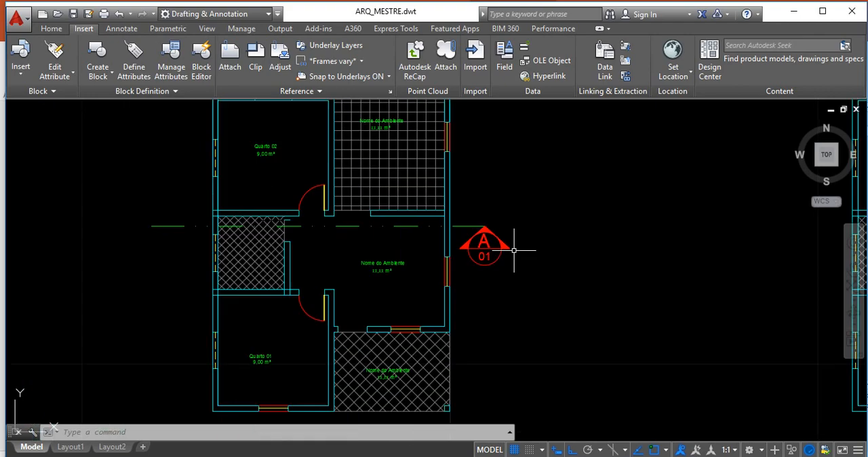
{"action": "scroll", "coordinate": [508, 293], "scroll_direction": "up", "scroll_amount": 3}
{"action": "scroll", "coordinate": [504, 285], "scroll_direction": "up", "scroll_amount": 2}
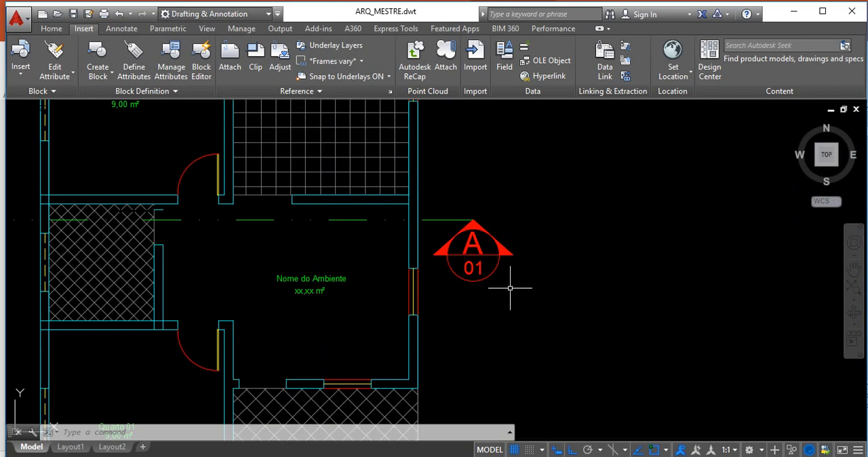
{"action": "scroll", "coordinate": [510, 288], "scroll_direction": "up", "scroll_amount": 2}
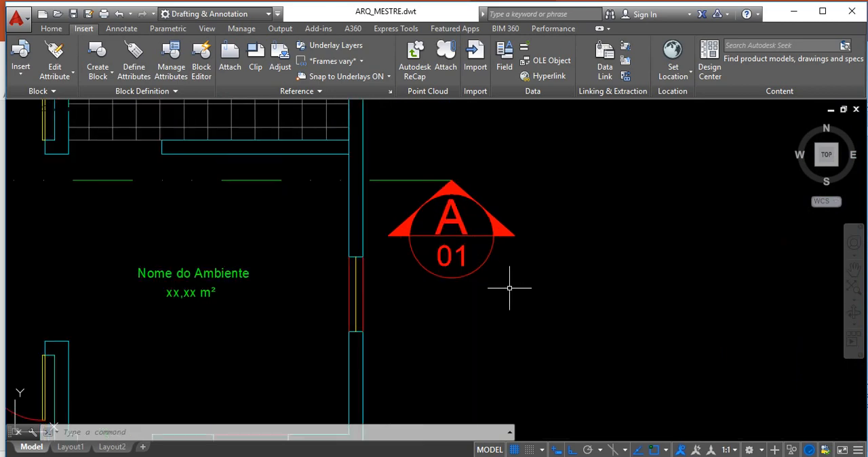
{"action": "left_click", "coordinate": [542, 316]}
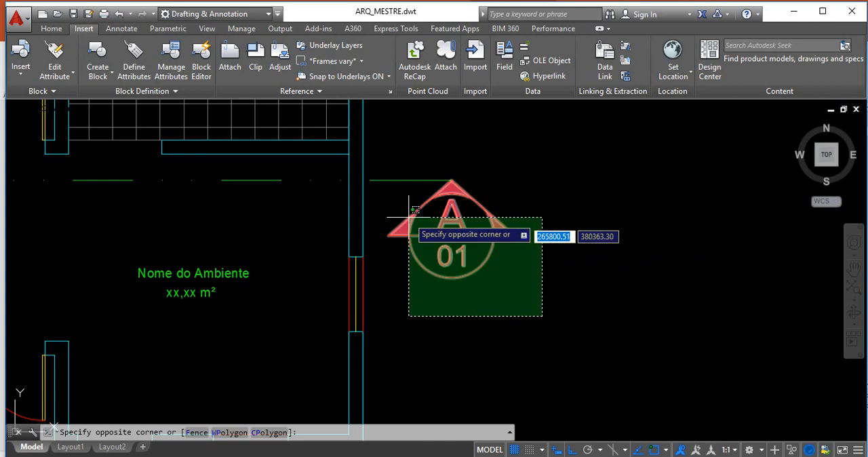
{"action": "left_click", "coordinate": [391, 170]}
{"action": "key", "text": "Escape"}
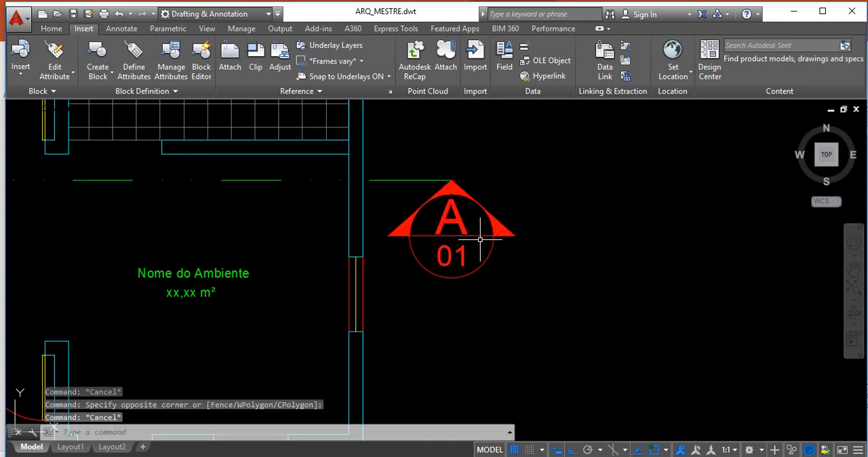
Check the section indicator's scale factors in its block properties
{"action": "left_click", "coordinate": [480, 240]}
{"action": "right_click", "coordinate": [480, 239]}
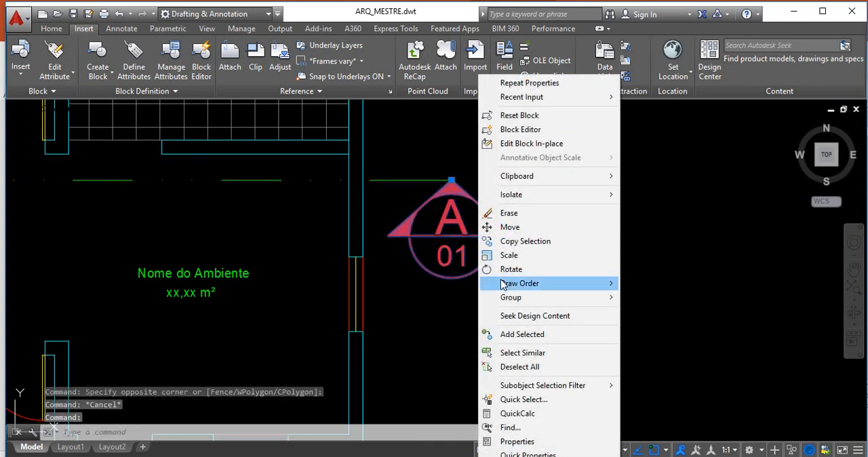
{"action": "left_click", "coordinate": [554, 442]}
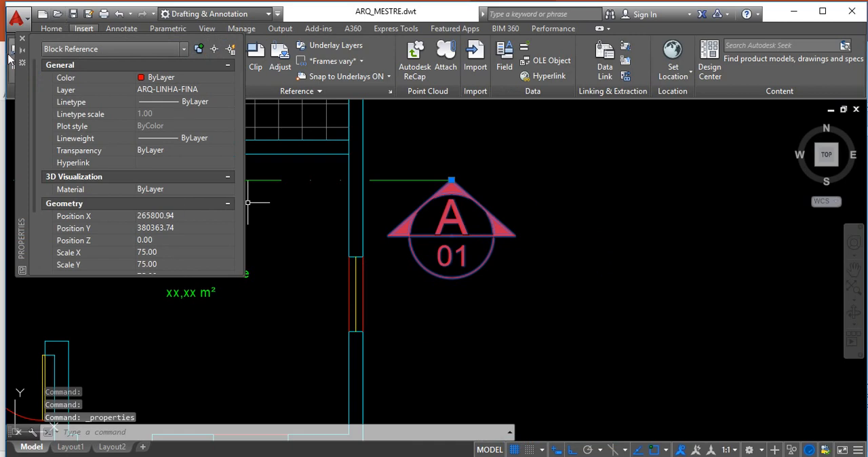
{"action": "key", "text": "Escape"}
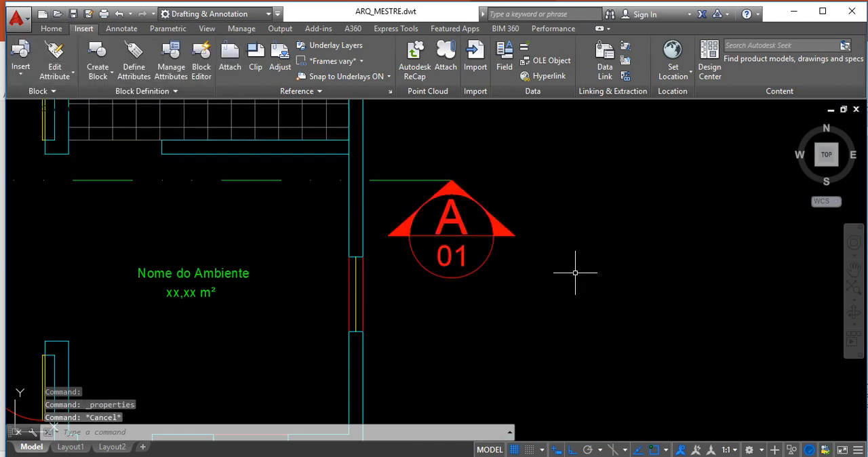
Undo the X, Y and Z scale changes made to the section indicator's properties
{"action": "left_click", "coordinate": [51, 28]}
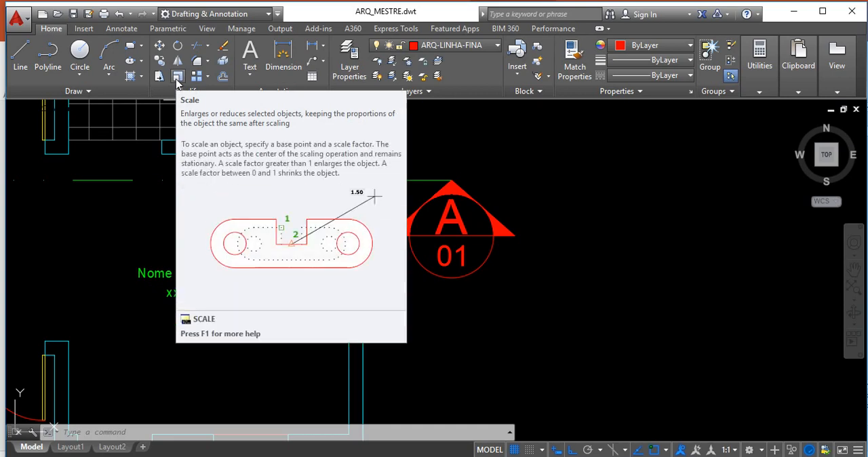
{"action": "key", "text": "Escape"}
{"action": "key", "text": "Escape"}
{"action": "key", "text": "ctrl+z"}
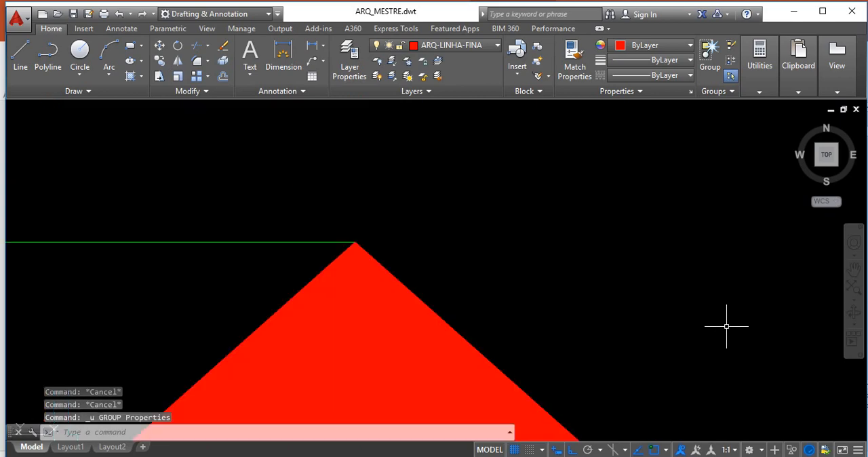
{"action": "key", "text": "ctrl+z"}
{"action": "key", "text": "ctrl+z"}
{"action": "key", "text": "ctrl+z"}
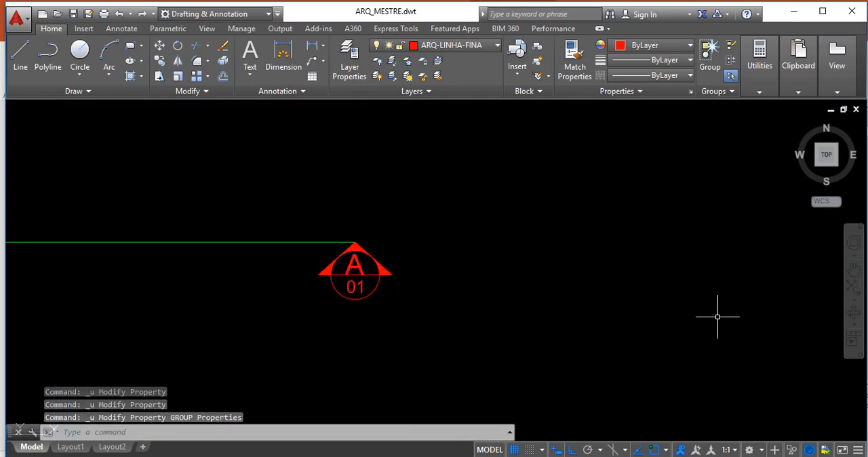
{"action": "scroll", "coordinate": [599, 249], "scroll_direction": "down", "scroll_amount": 5}
{"action": "scroll", "coordinate": [598, 255], "scroll_direction": "up", "scroll_amount": 5}
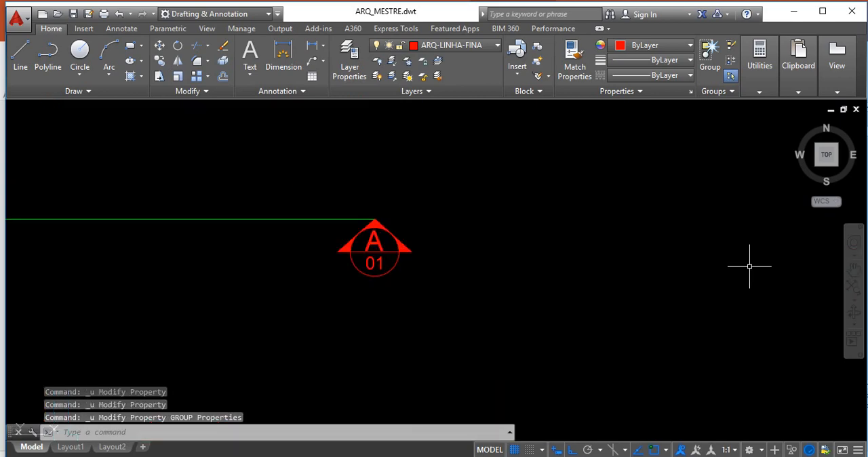
{"action": "left_click", "coordinate": [179, 77]}
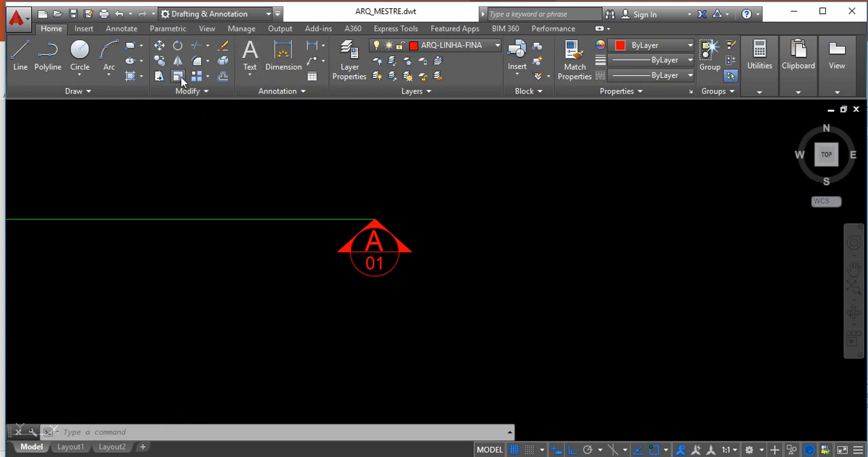
{"action": "left_click", "coordinate": [324, 200]}
{"action": "left_click", "coordinate": [427, 316]}
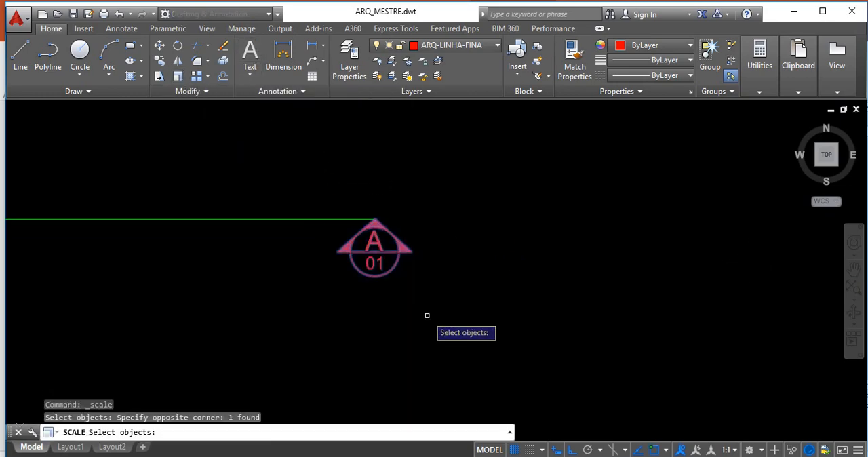
{"action": "key", "text": "Return"}
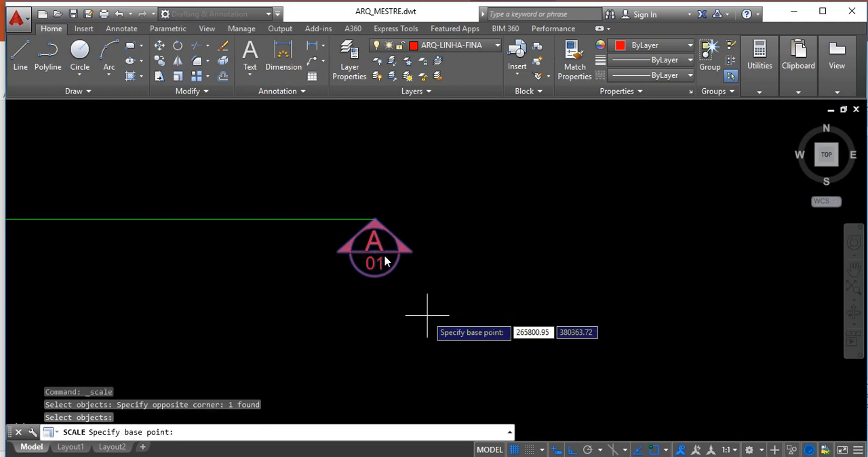
{"action": "left_click", "coordinate": [427, 316]}
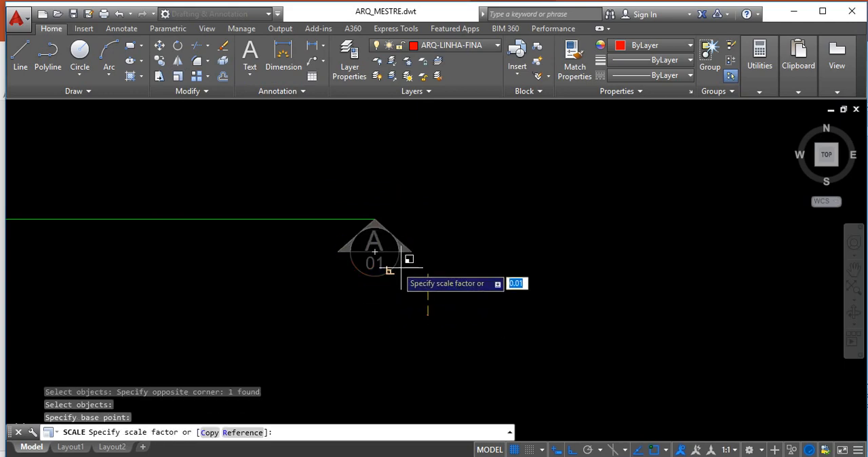
{"action": "key", "text": "Escape"}
Scale the section indicator by a factor of 50 about the centre of its circle
{"action": "type", "text": "s"}
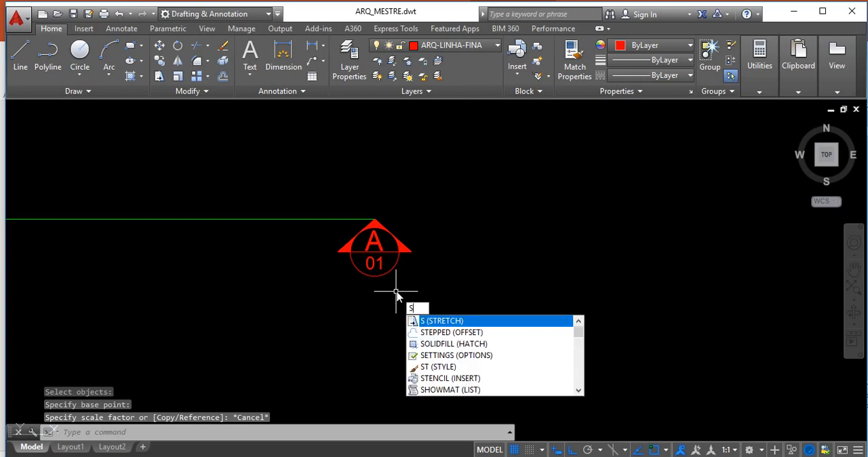
{"action": "type", "text": "c"}
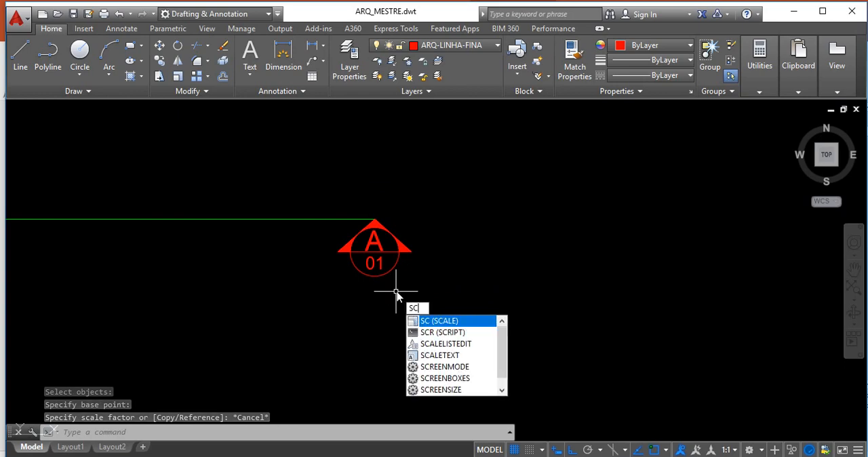
{"action": "key", "text": "Return"}
{"action": "left_click", "coordinate": [387, 273]}
{"action": "key", "text": "Return"}
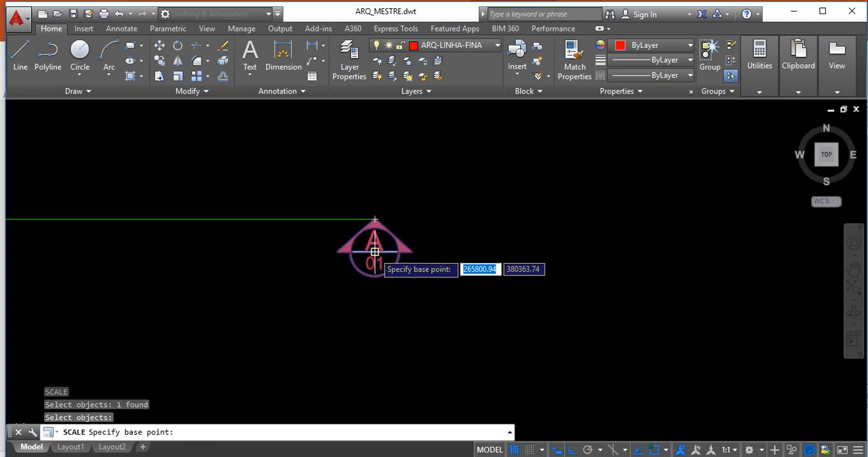
{"action": "left_click", "coordinate": [375, 251]}
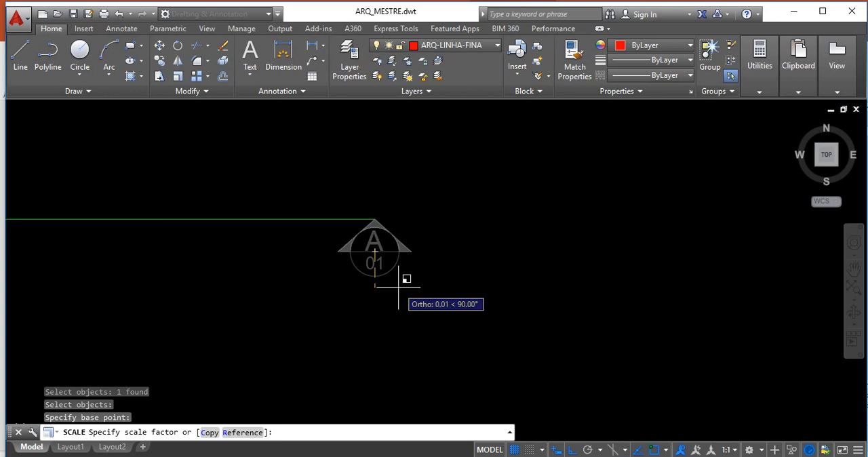
{"action": "type", "text": "50"}
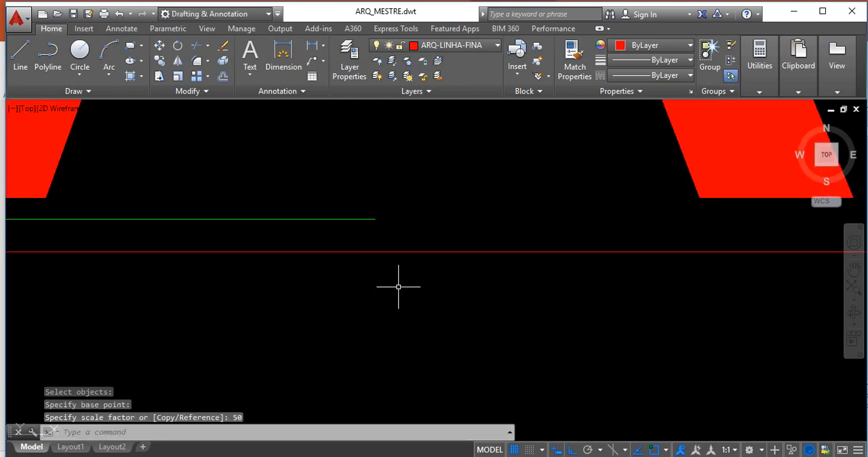
{"action": "scroll", "coordinate": [398, 287], "scroll_direction": "down", "scroll_amount": 7}
{"action": "scroll", "coordinate": [441, 217], "scroll_direction": "up", "scroll_amount": 2}
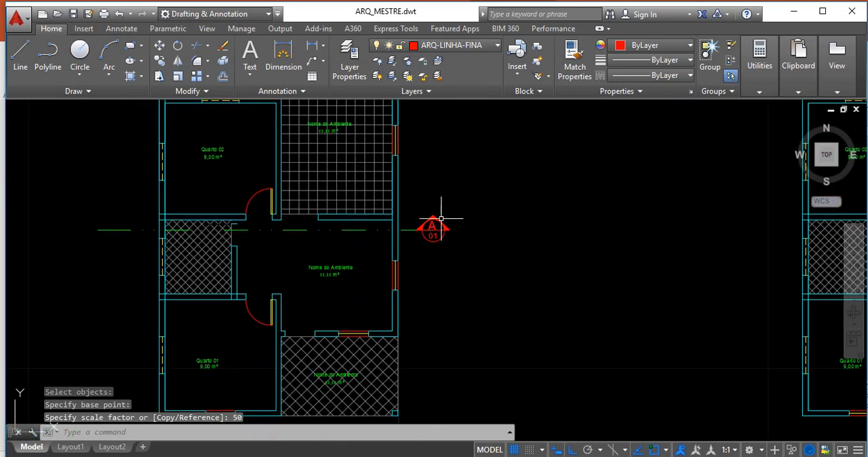
Move the section indicator down so its triangle's tip sits on the right end of the section line
{"action": "scroll", "coordinate": [441, 217], "scroll_direction": "up", "scroll_amount": 3}
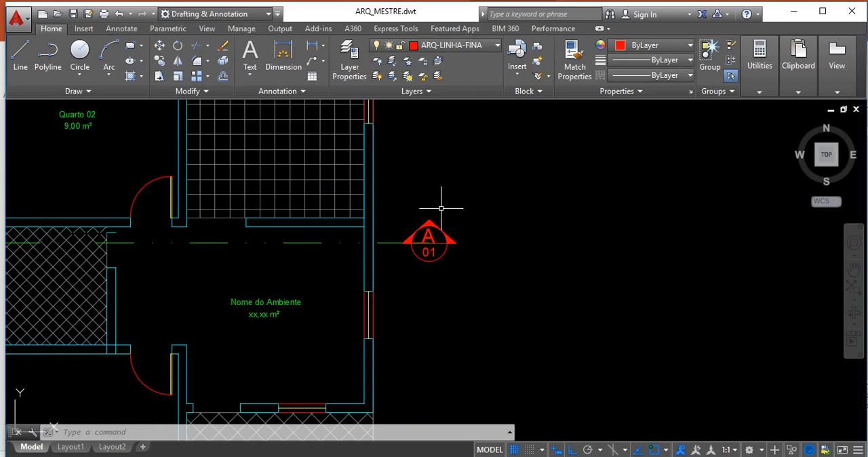
{"action": "type", "text": "m"}
{"action": "key", "text": "Return"}
{"action": "left_click", "coordinate": [387, 202]}
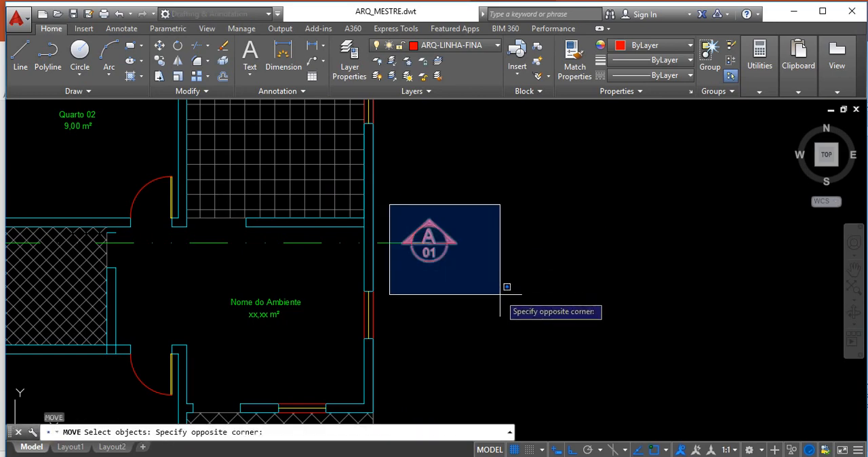
{"action": "left_click", "coordinate": [506, 294]}
{"action": "key", "text": "Return"}
{"action": "scroll", "coordinate": [442, 230], "scroll_direction": "up", "scroll_amount": 2}
{"action": "left_click", "coordinate": [422, 227]}
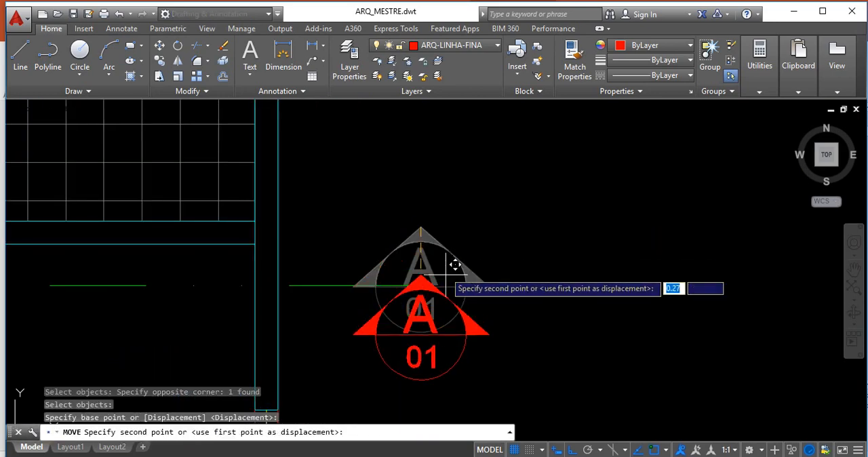
{"action": "left_click", "coordinate": [423, 278]}
{"action": "scroll", "coordinate": [515, 275], "scroll_direction": "down", "scroll_amount": 5}
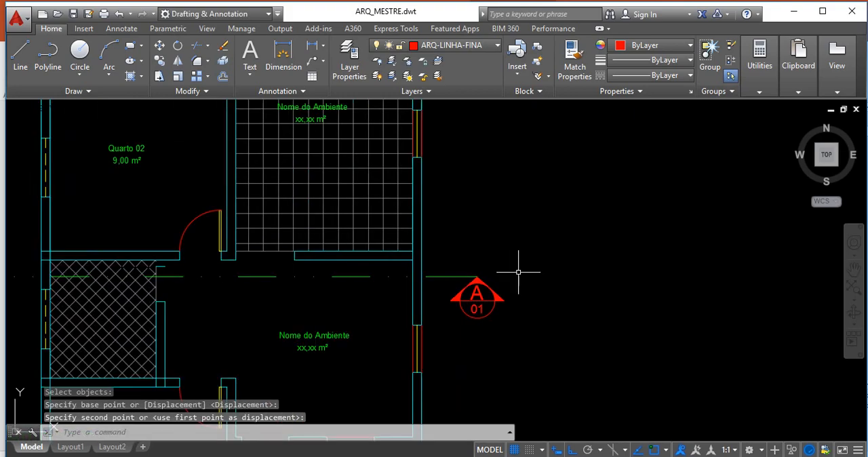
Copy the section indicator to the left end of the section line, outside the floor plan's left wall
{"action": "scroll", "coordinate": [518, 295], "scroll_direction": "up", "scroll_amount": 2}
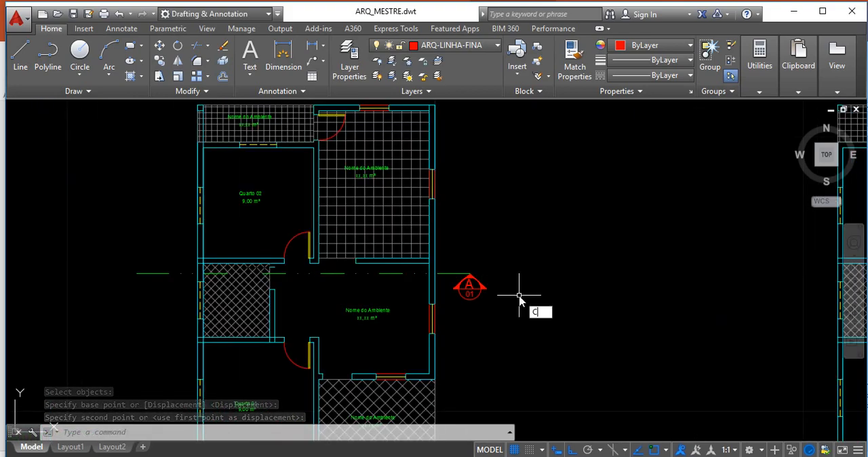
{"action": "type", "text": "c"}
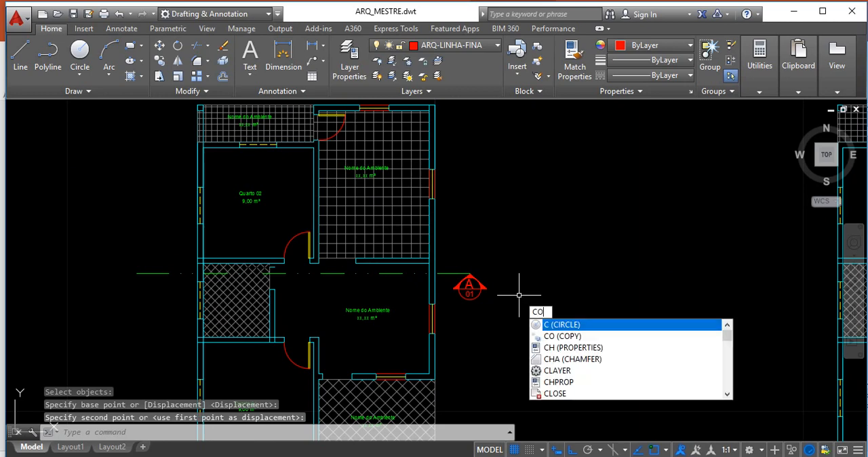
{"action": "type", "text": "o"}
{"action": "key", "text": "Return"}
{"action": "left_click", "coordinate": [468, 289]}
{"action": "key", "text": "Return"}
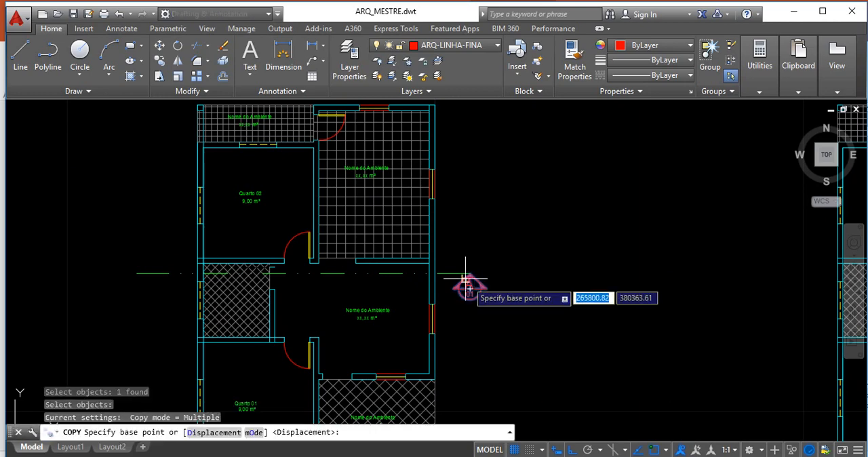
{"action": "left_click", "coordinate": [470, 285]}
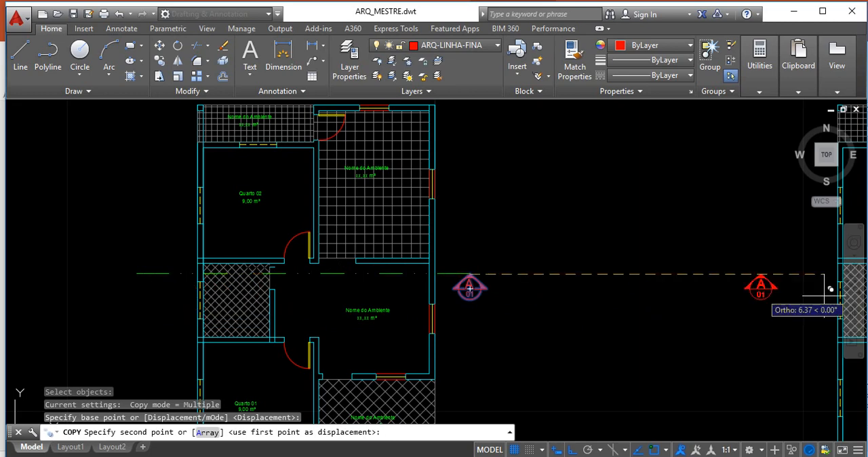
{"action": "left_click", "coordinate": [136, 273]}
{"action": "key", "text": "Escape"}
{"action": "scroll", "coordinate": [535, 254], "scroll_direction": "down", "scroll_amount": 2}
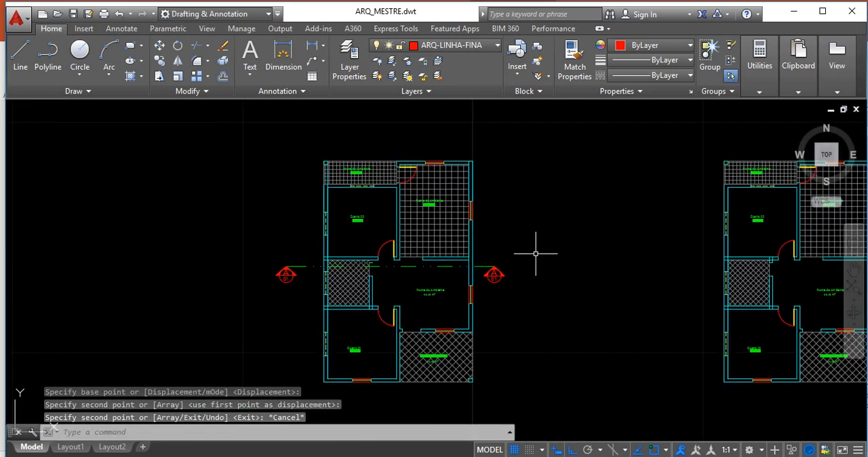